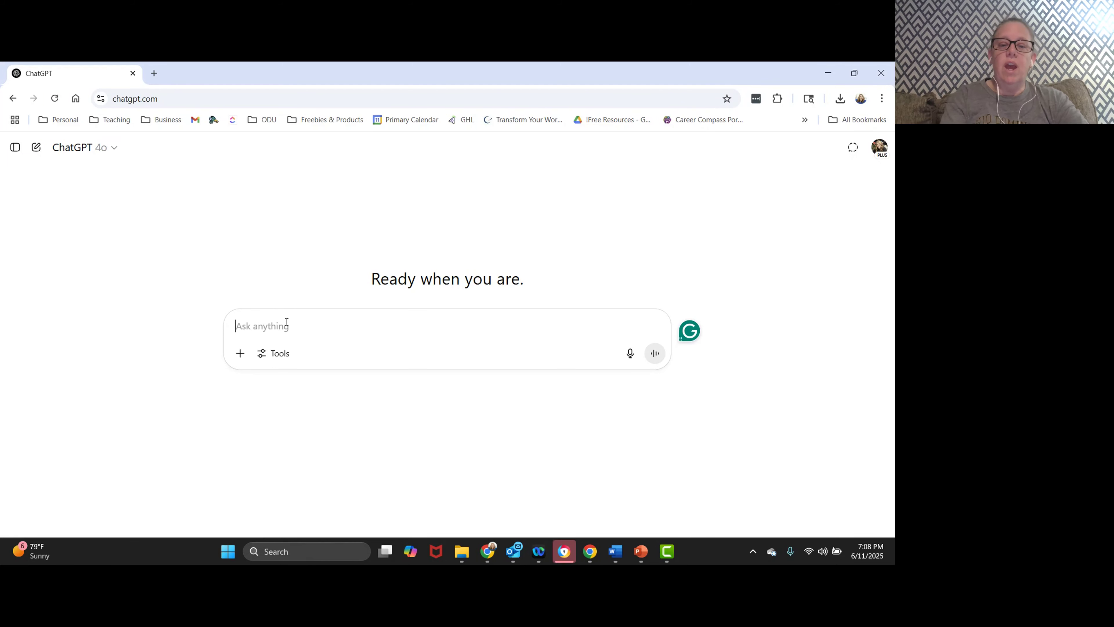
pyautogui.write('My ideal')
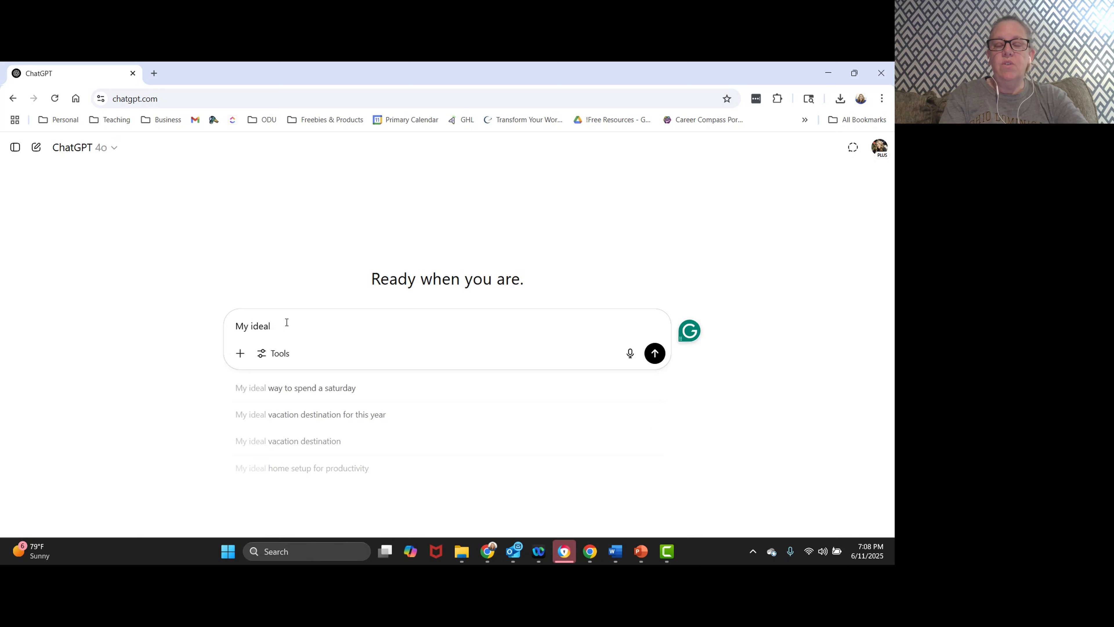
pyautogui.hotkey('ctrl', 'a')
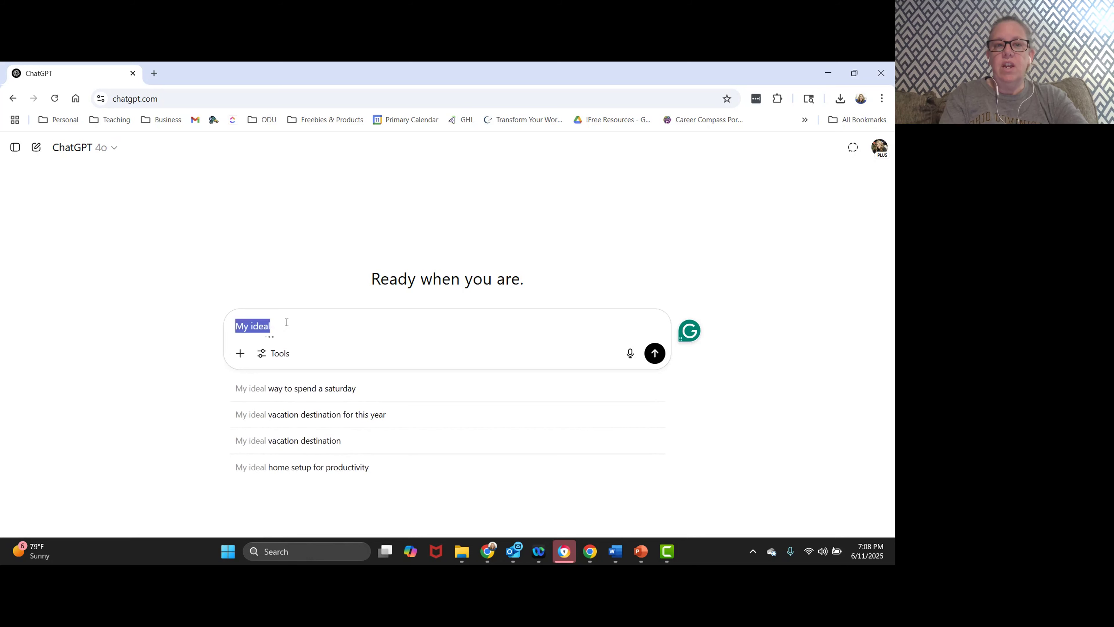
pyautogui.write('I am a career coach.')
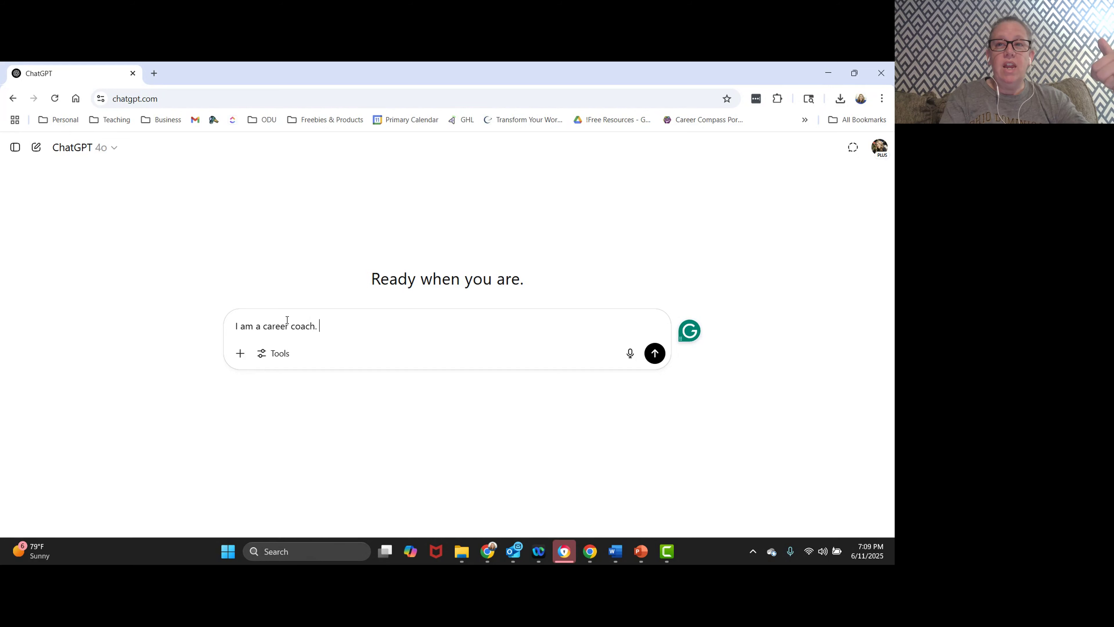
# Replace the prompt draft with "I am a marketing professional for a career coach".
pyautogui.hotkey('ctrl', 'a')
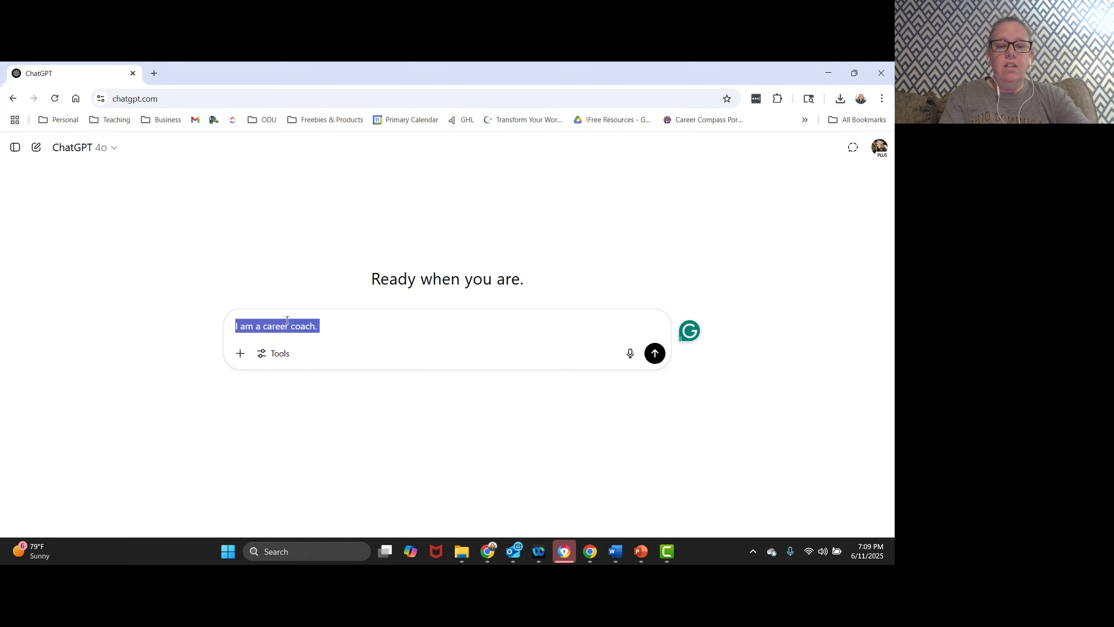
pyautogui.write('I am a amar')
pyautogui.press('BackSpace')
pyautogui.press('BackSpace')
pyautogui.press('BackSpace')
pyautogui.press('BackSpace')
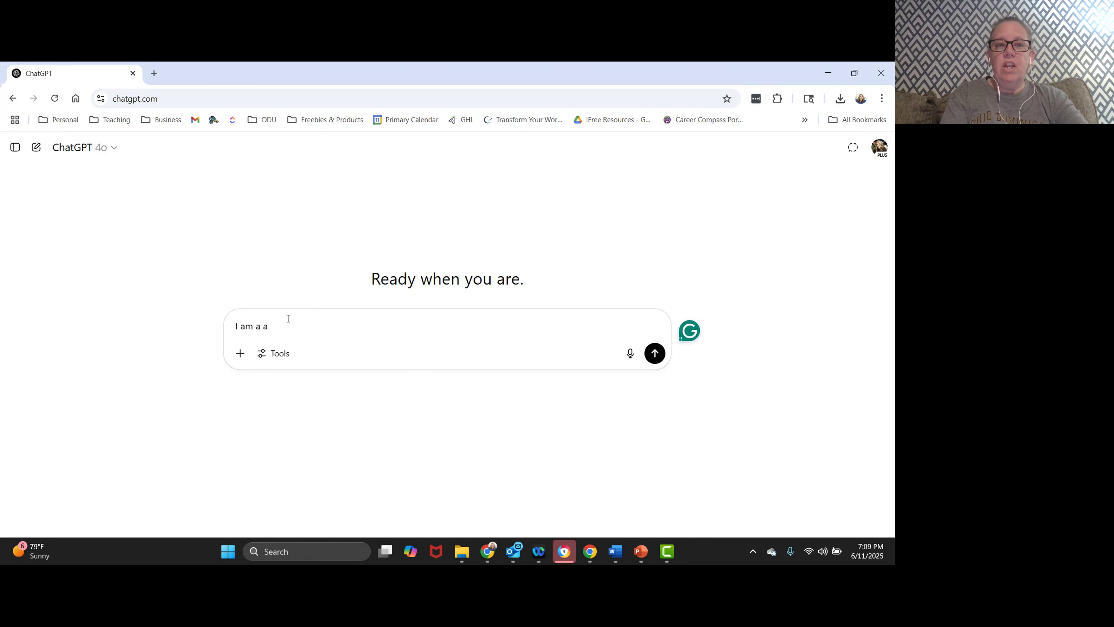
pyautogui.write('marketing profe')
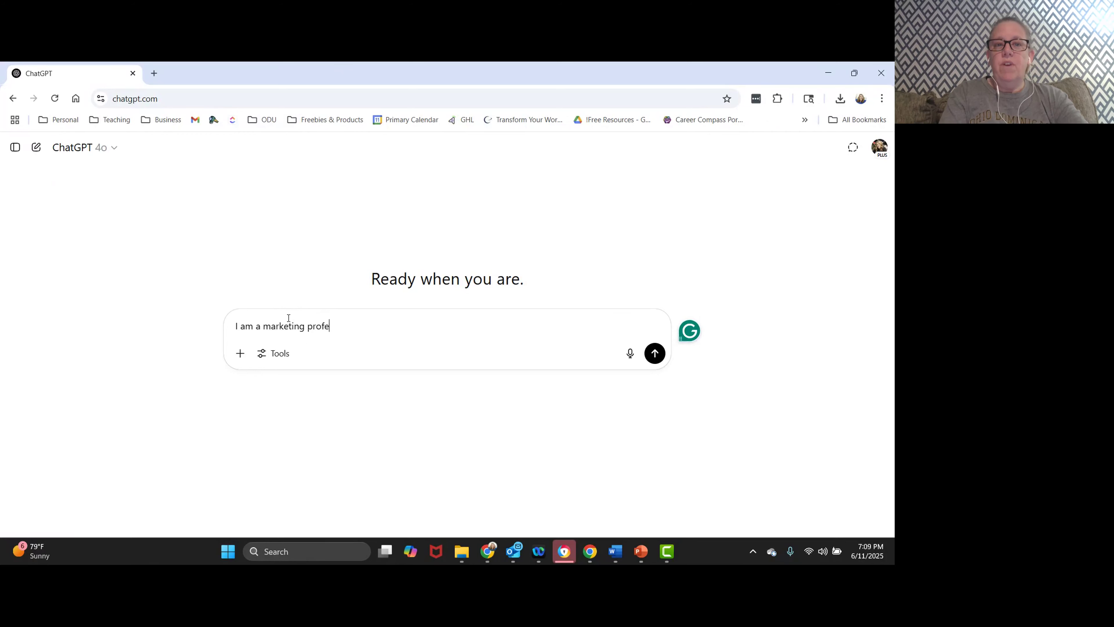
pyautogui.write('ssional for a carer coac')
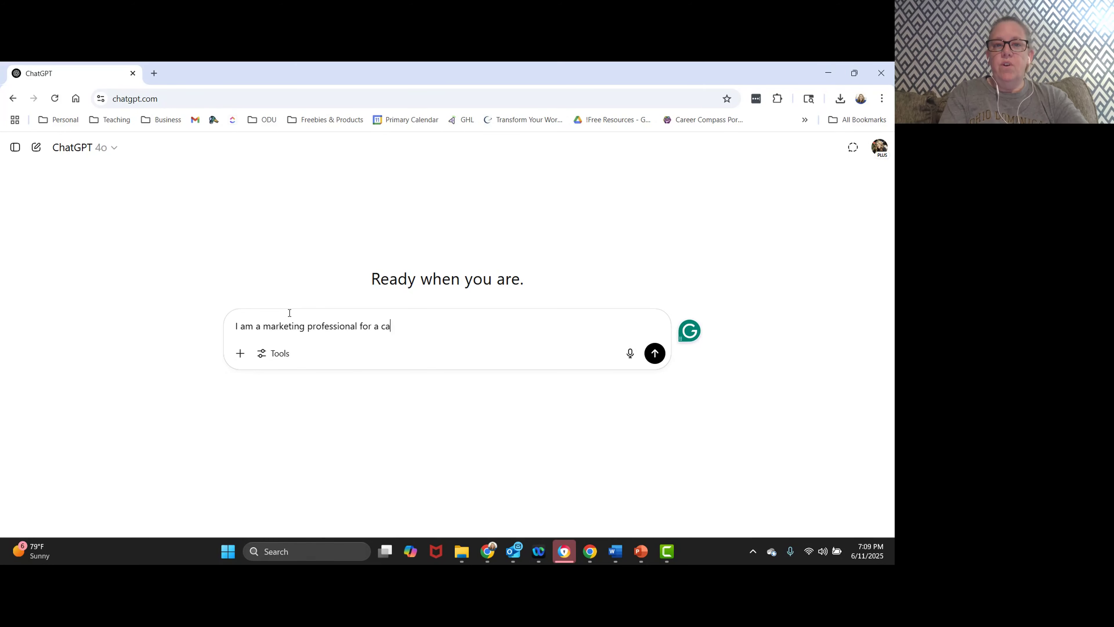
pyautogui.press('BackSpace')
pyautogui.press('BackSpace')
pyautogui.press('BackSpace')
pyautogui.press('BackSpace')
pyautogui.press('BackSpace')
pyautogui.press('BackSpace')
pyautogui.write('er coach')
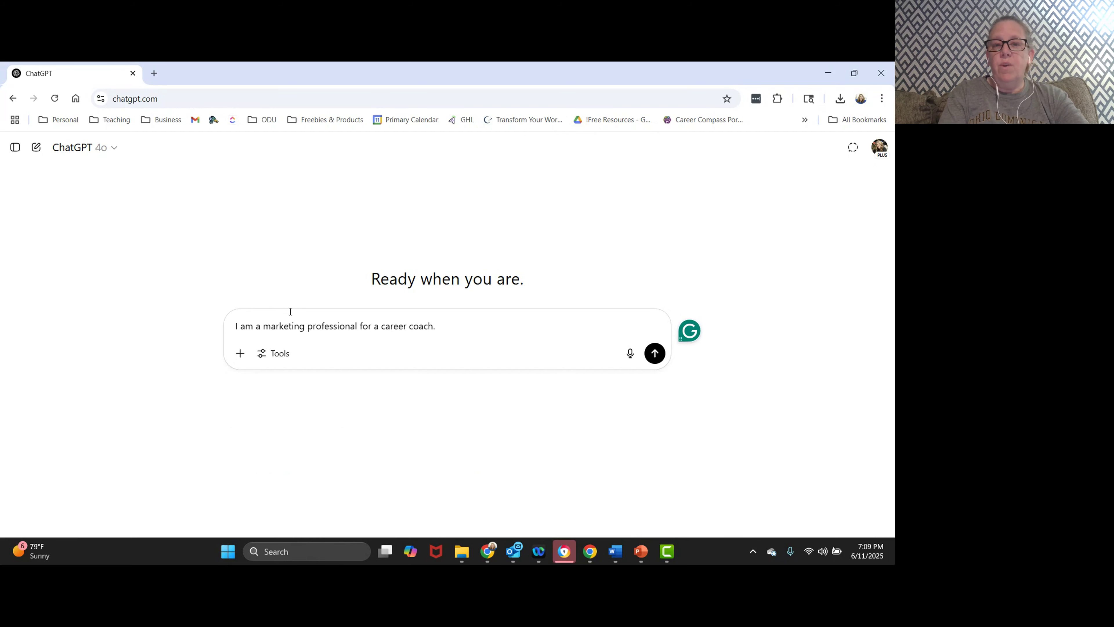
# Add a sentence to the prompt saying our ideal client is a female that is typically between the ages of 35 - 55.
pyautogui.write('. Our ideal client ')
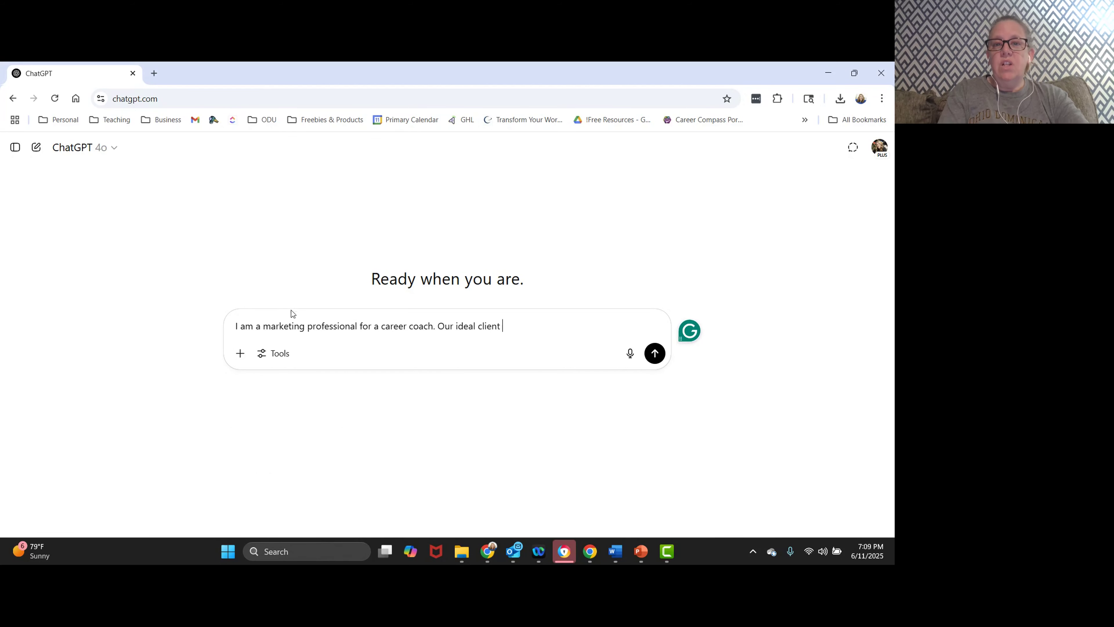
pyautogui.write('is a f')
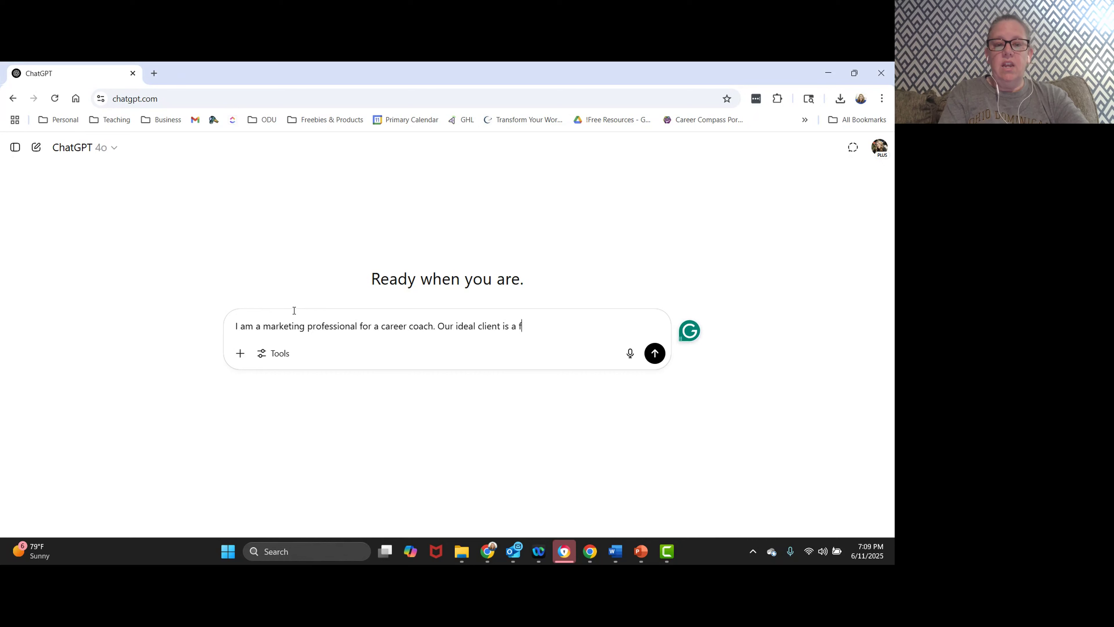
pyautogui.write('email w')
pyautogui.press('BackSpace')
pyautogui.press('BackSpace')
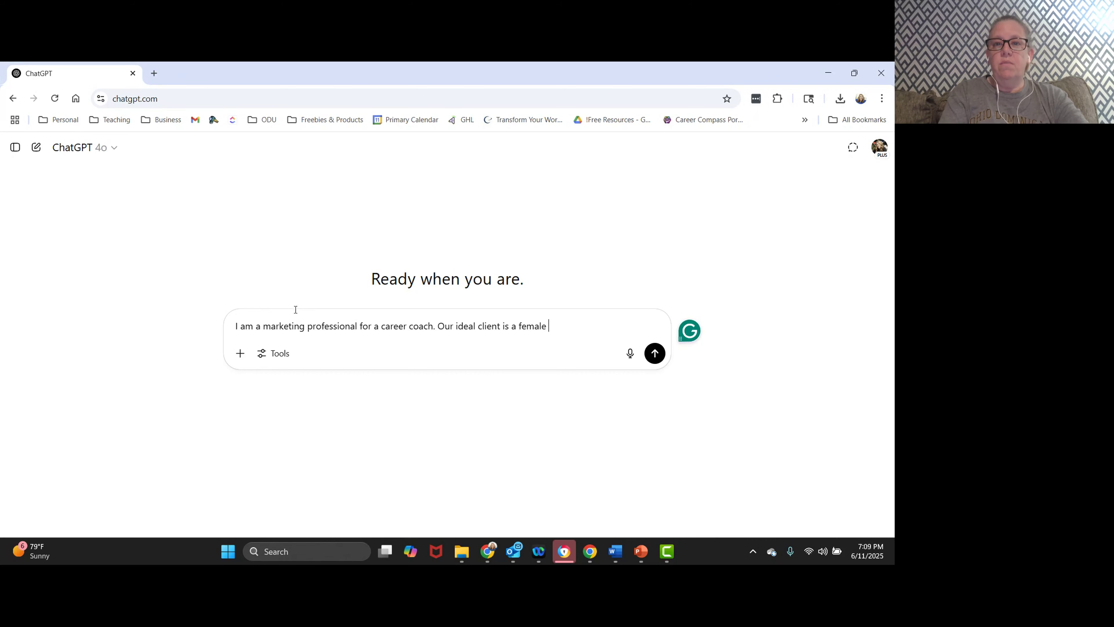
pyautogui.write('that is tyipca')
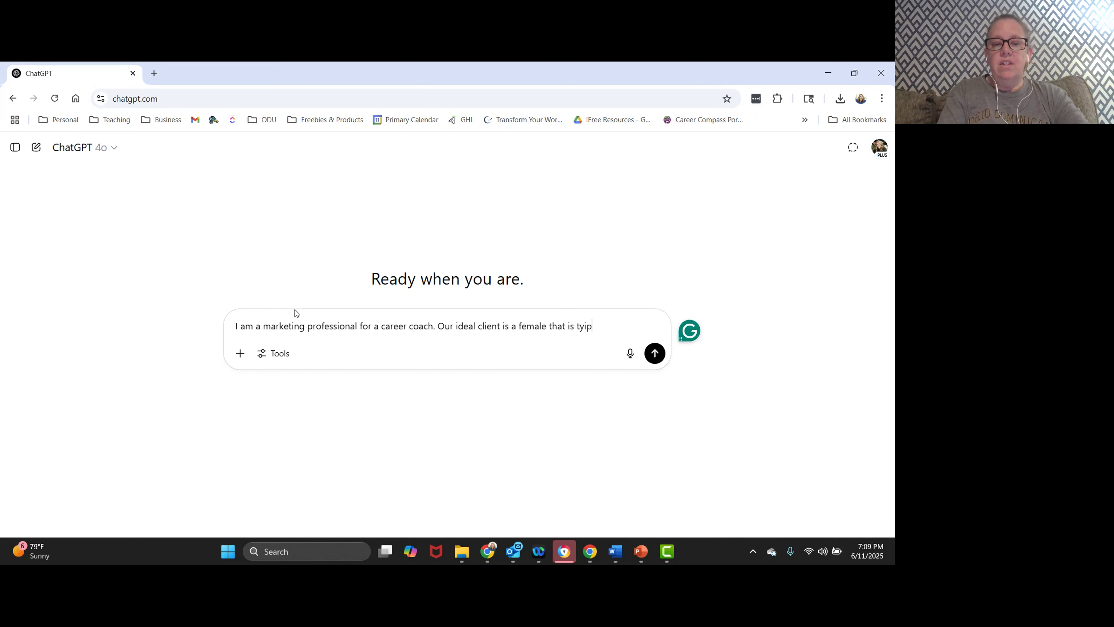
pyautogui.press('BackSpace')
pyautogui.press('BackSpace')
pyautogui.write('pically')
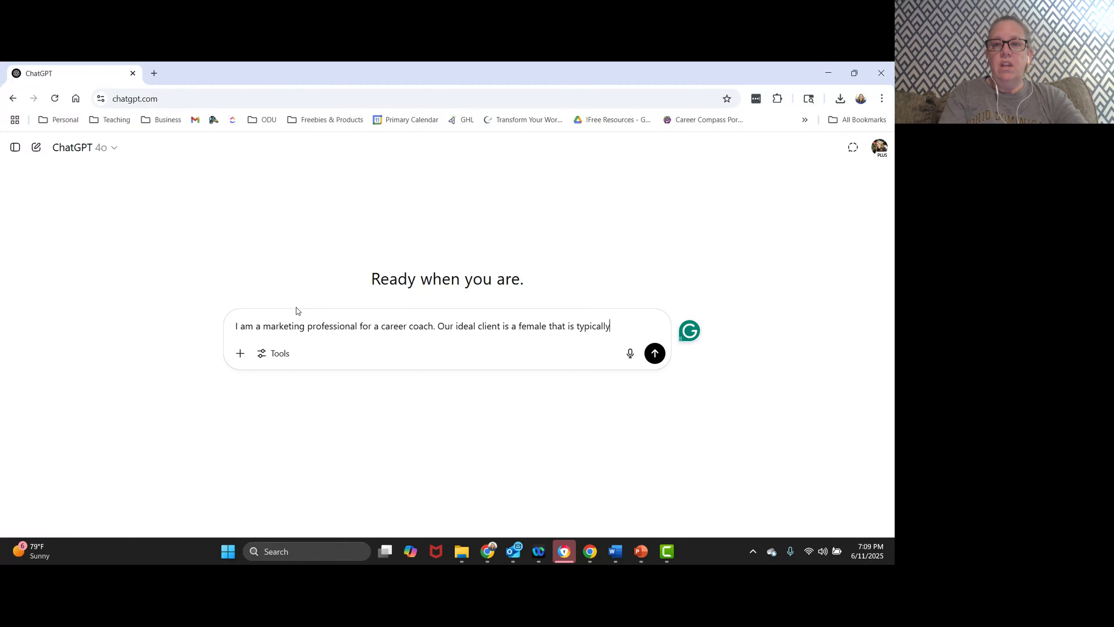
pyautogui.write(' betwen teh ages')
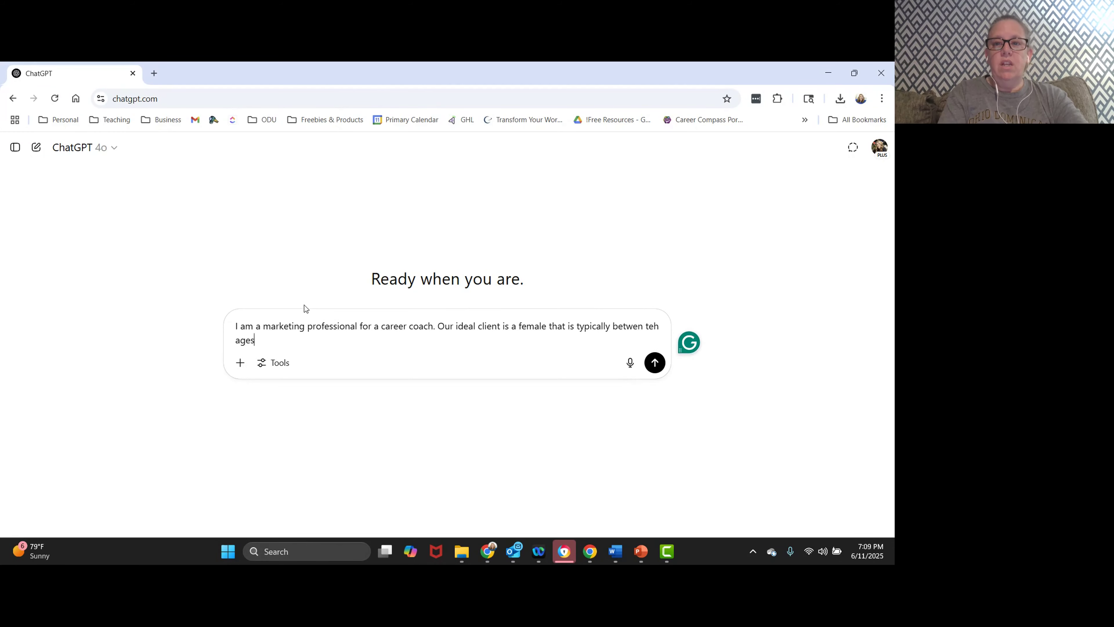
pyautogui.write(' of 35 - 55')
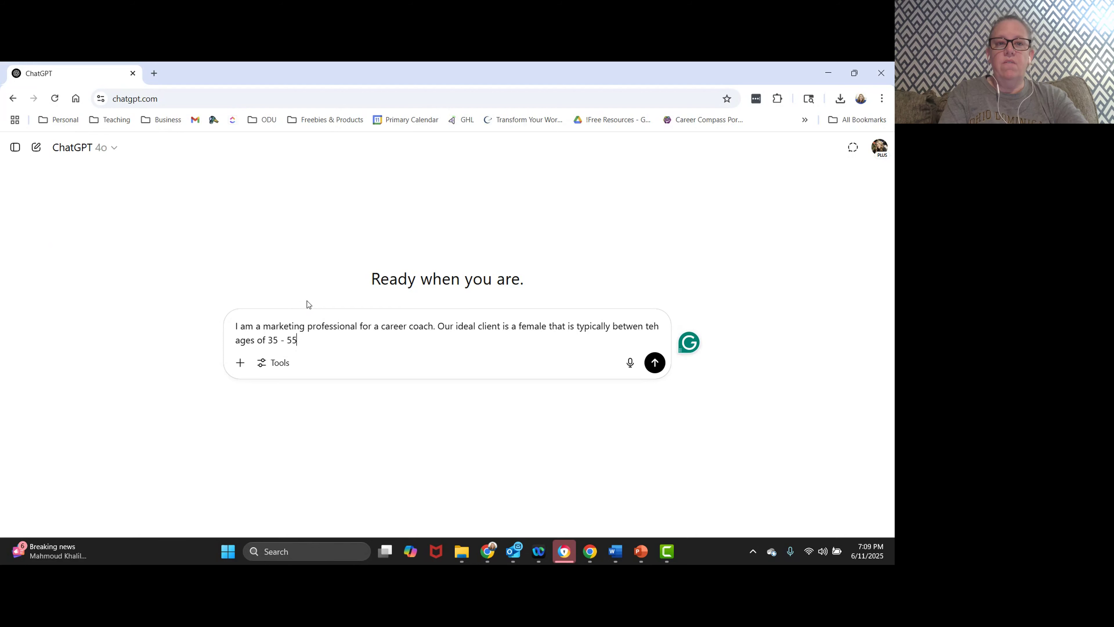
# Extend the client description with "has had 10+ years in corporate roles, and is searching for her next role, company, and/or industry.".
pyautogui.write(', has had 1')
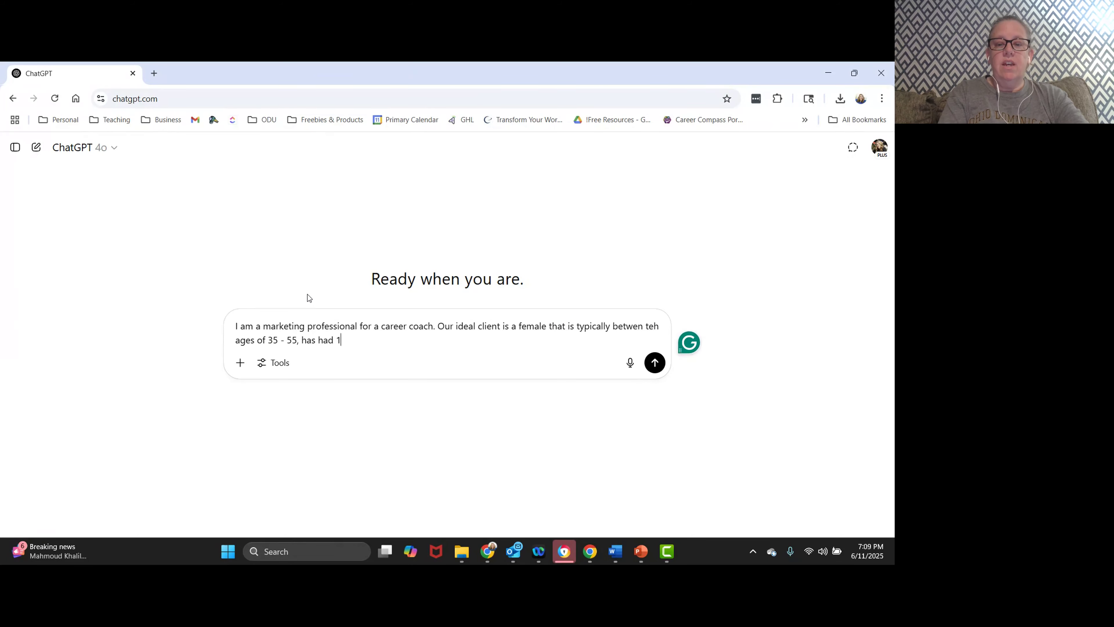
pyautogui.write('0+ years in ')
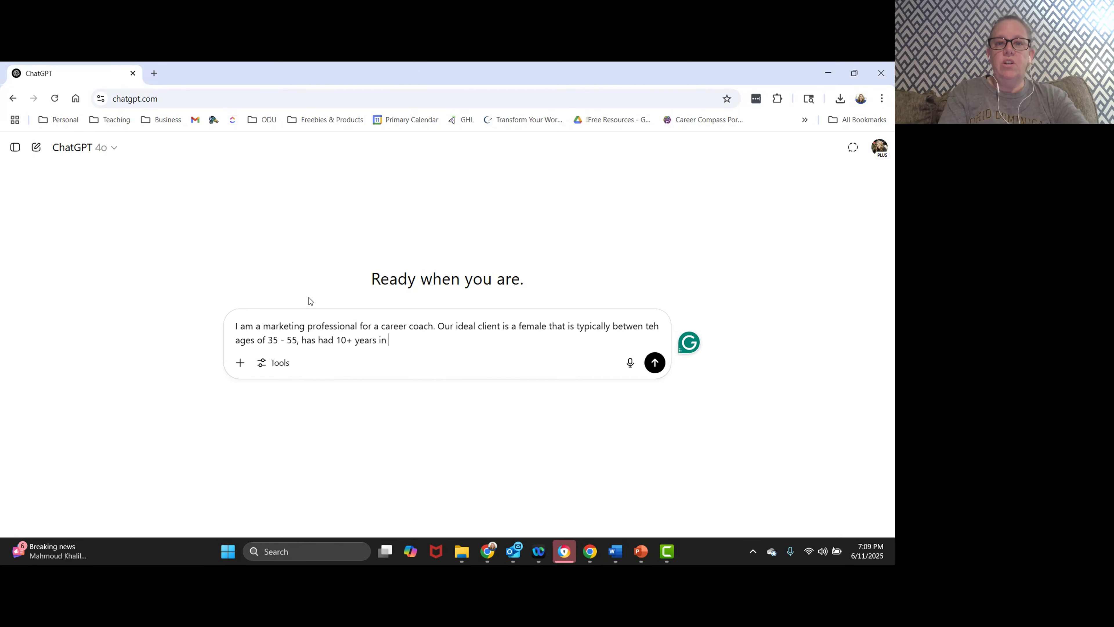
pyautogui.write('corporate ro')
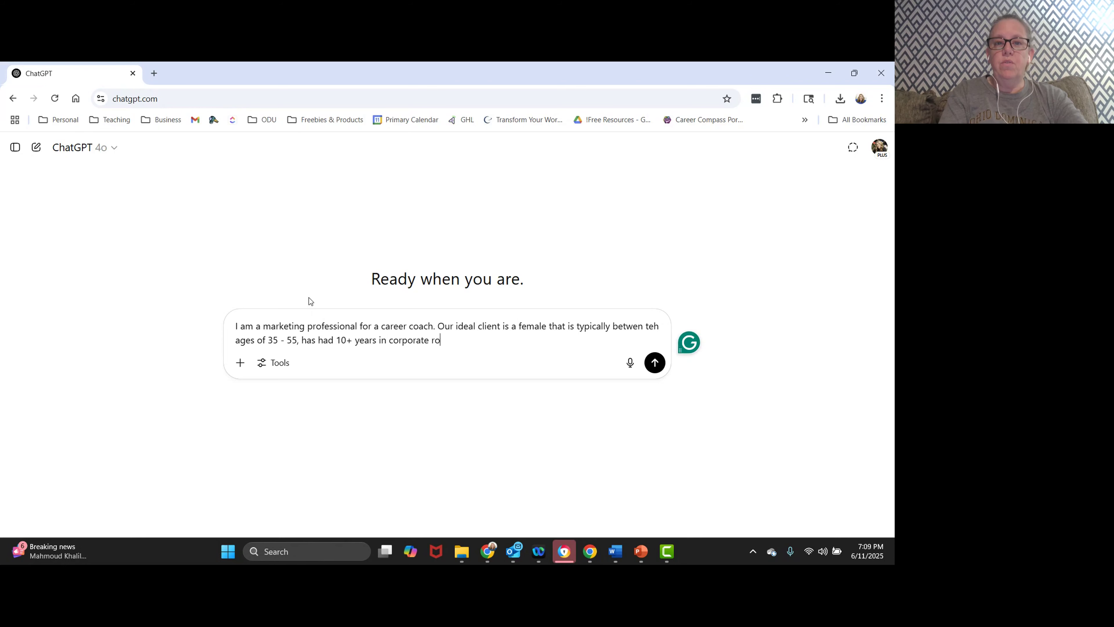
pyautogui.write('les, and is ')
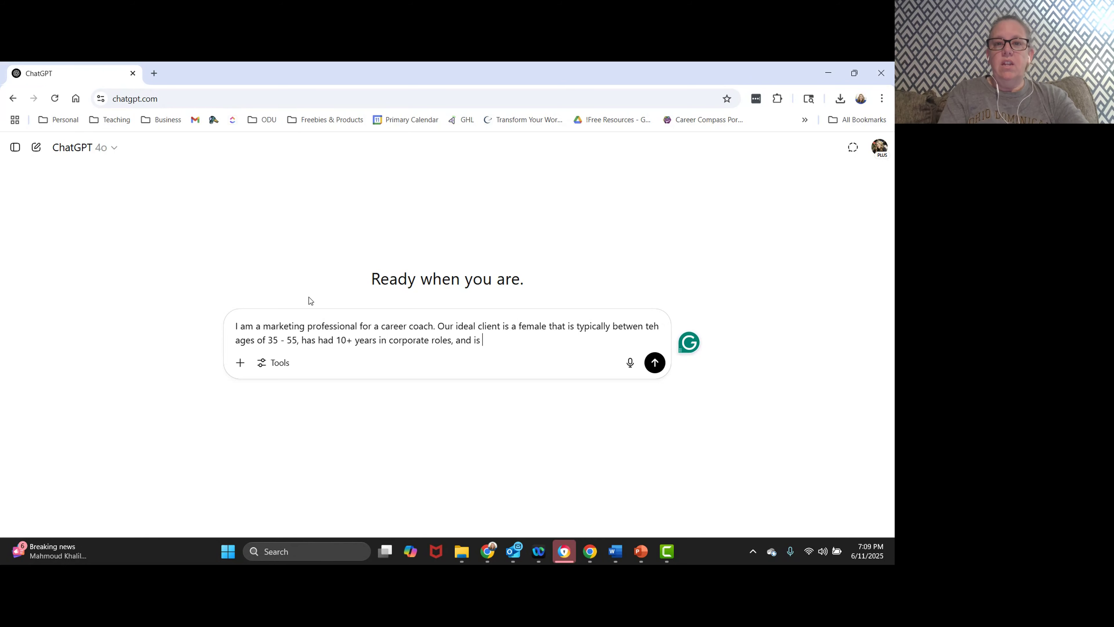
pyautogui.write('searching for her net ro')
pyautogui.press('BackSpace')
pyautogui.press('BackSpace')
pyautogui.press('BackSpace')
pyautogui.press('BackSpace')
pyautogui.write('xt role, company, and/or industry.')
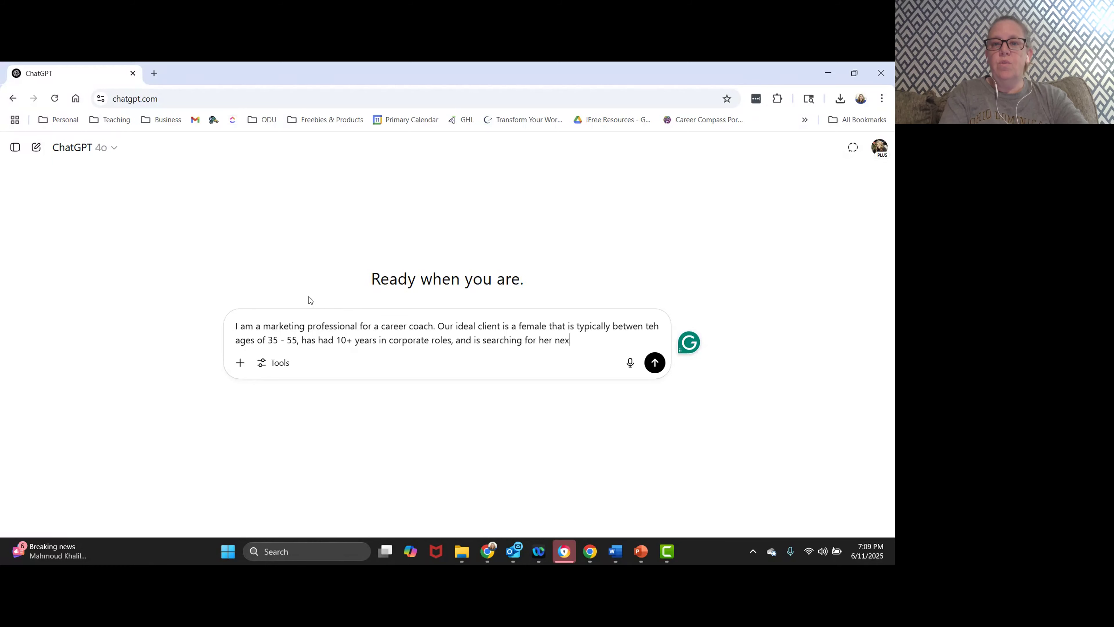
# Begin a new paragraph in the prompt asking what the top 2 social media platforms for my ideal client are.
pyautogui.hotkey('shift', 'Return')
pyautogui.hotkey('shift', 'Return')
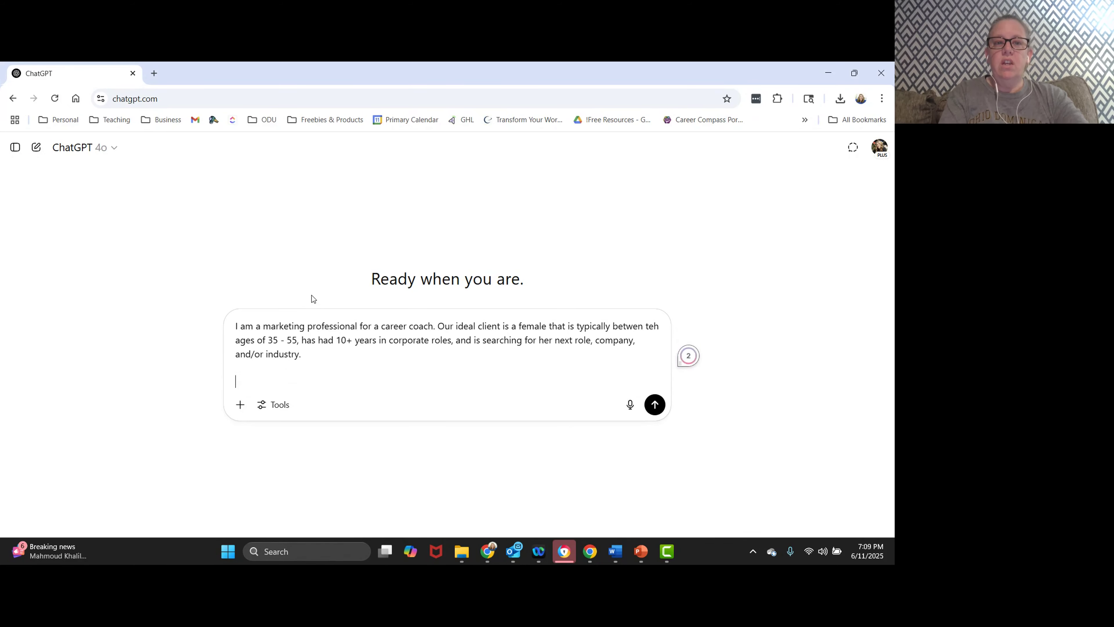
pyautogui.write('What are teh top  2')
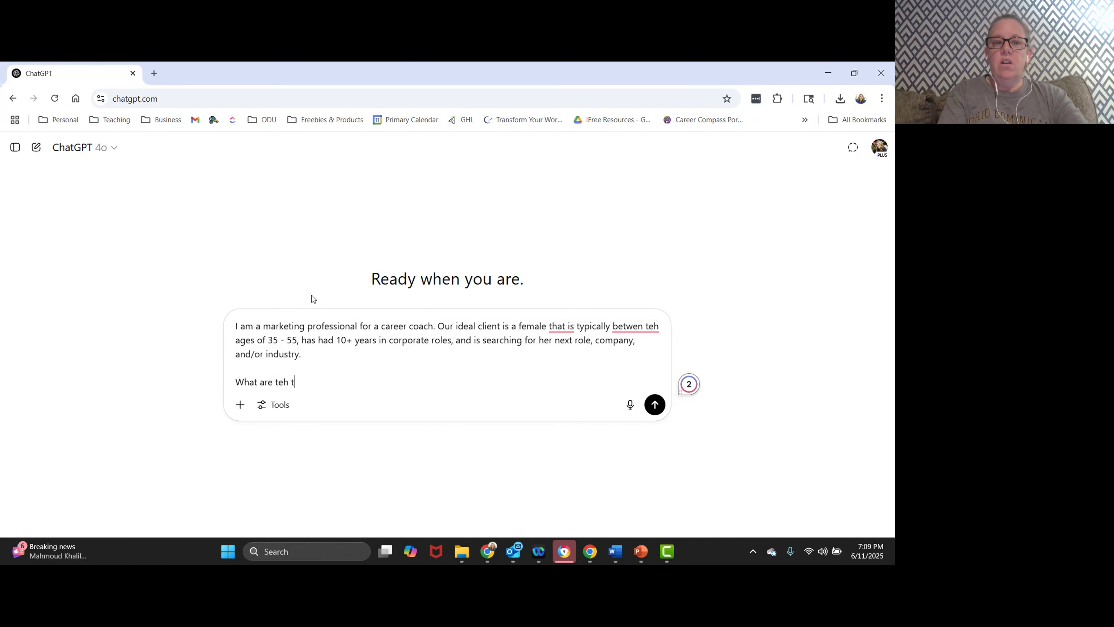
pyautogui.press('BackSpace')
pyautogui.press('BackSpace')
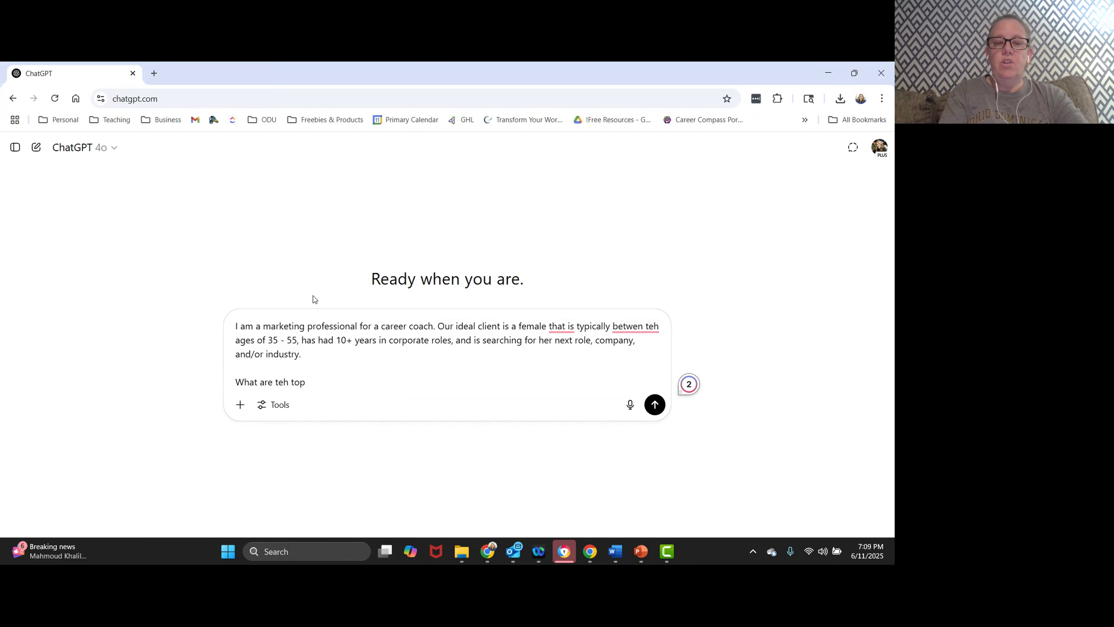
pyautogui.write('2 social media platforms my ide')
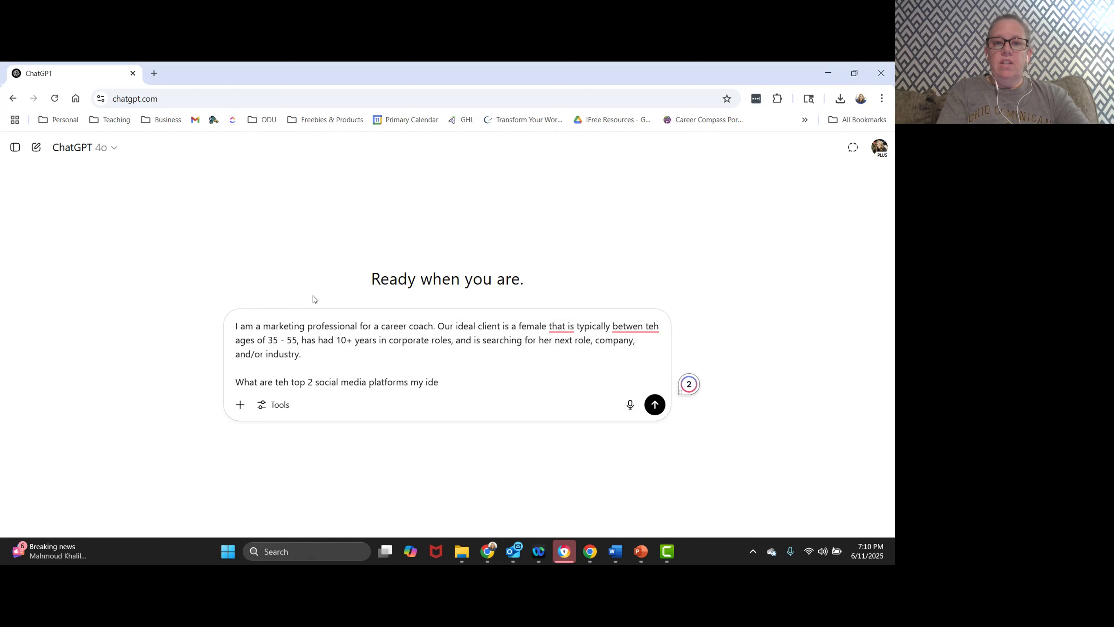
pyautogui.write('al client')
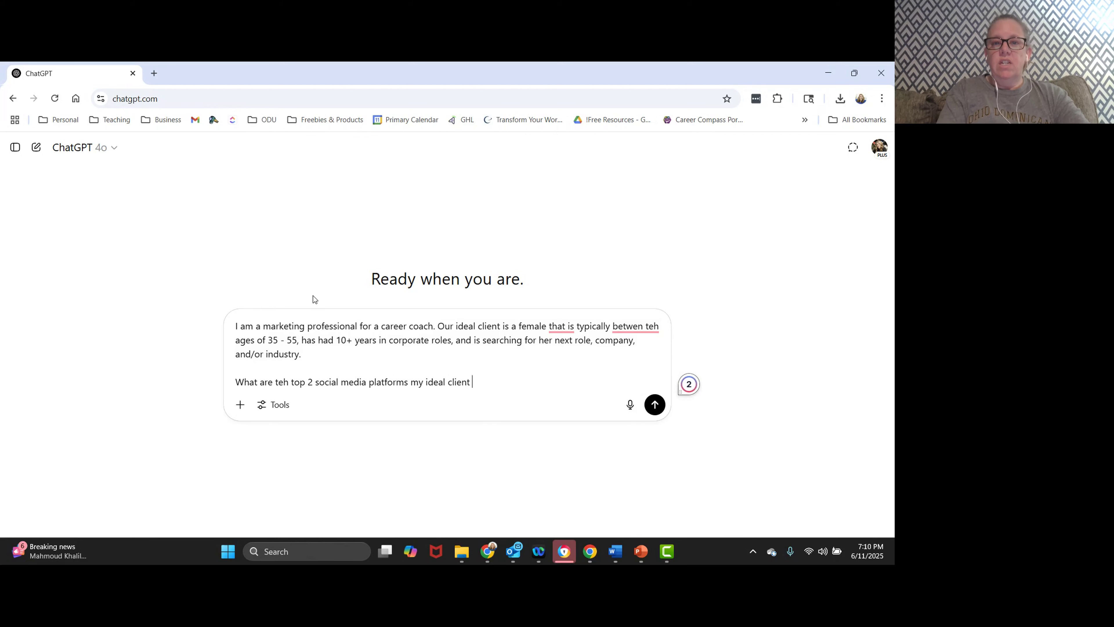
# Complete the question with "uses, and what the top days/times she is looking at these platforms?" and submit the prompt.
pyautogui.write(' uses, and ')
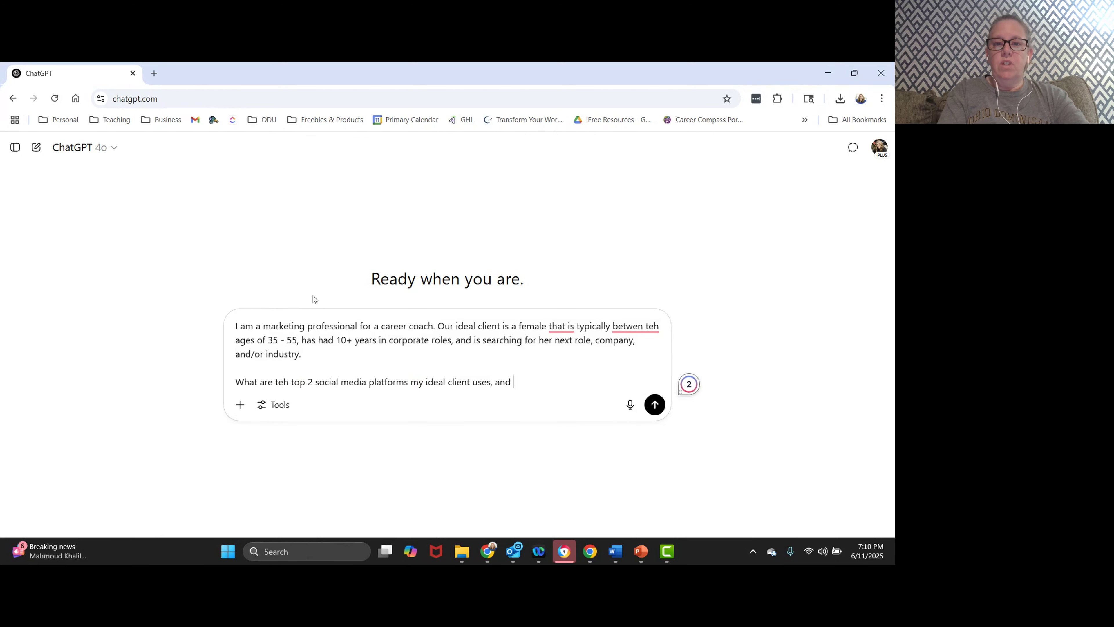
pyautogui.write('what the ')
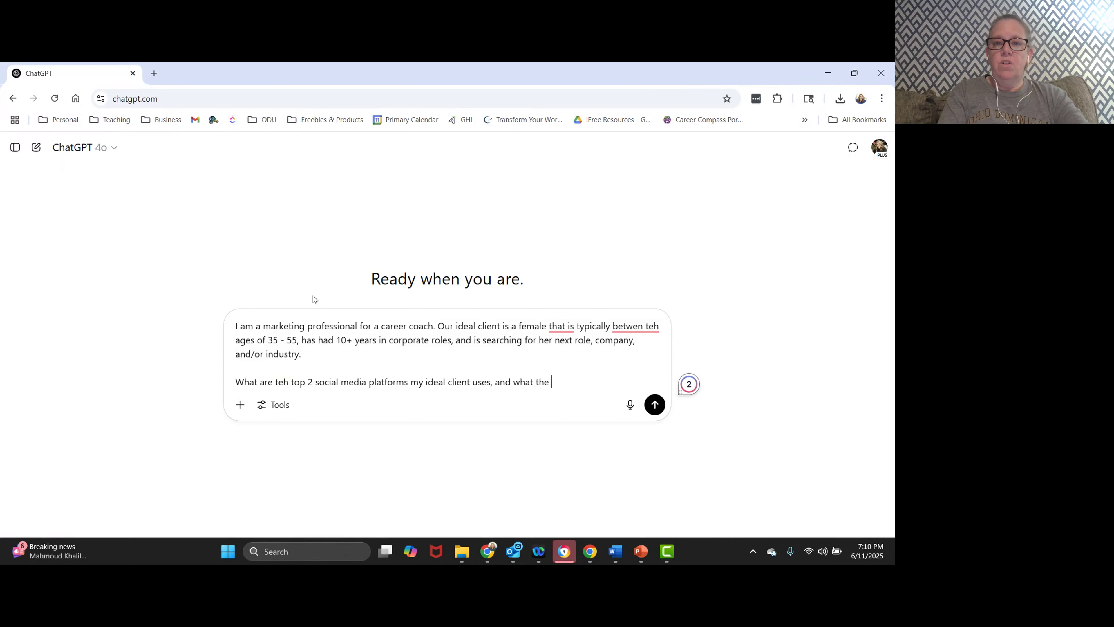
pyautogui.write('top ')
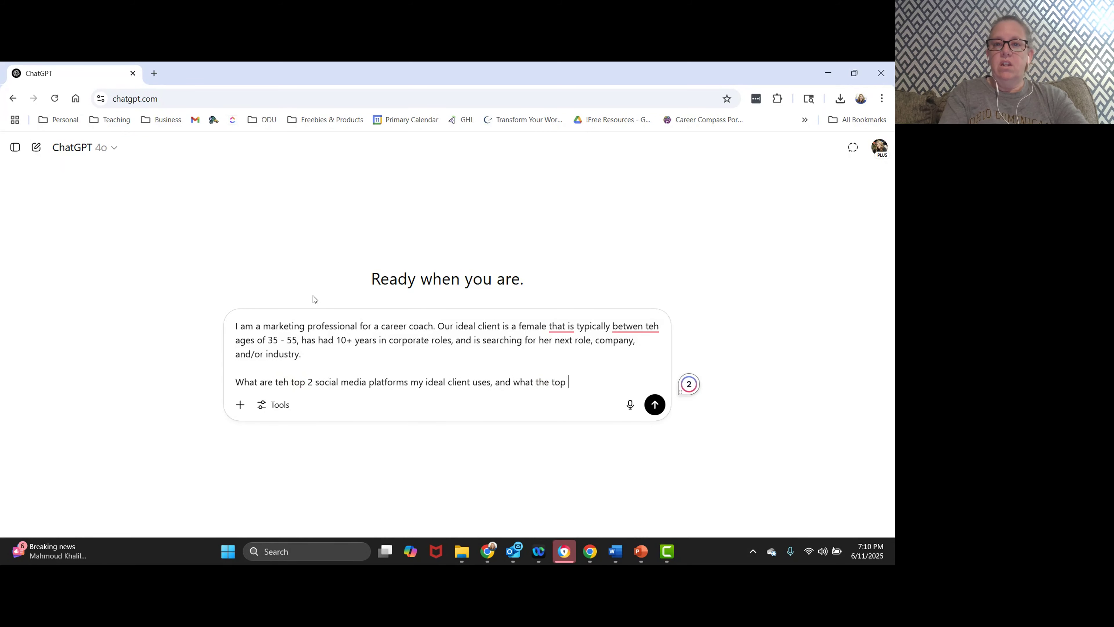
pyautogui.write('days/times sh')
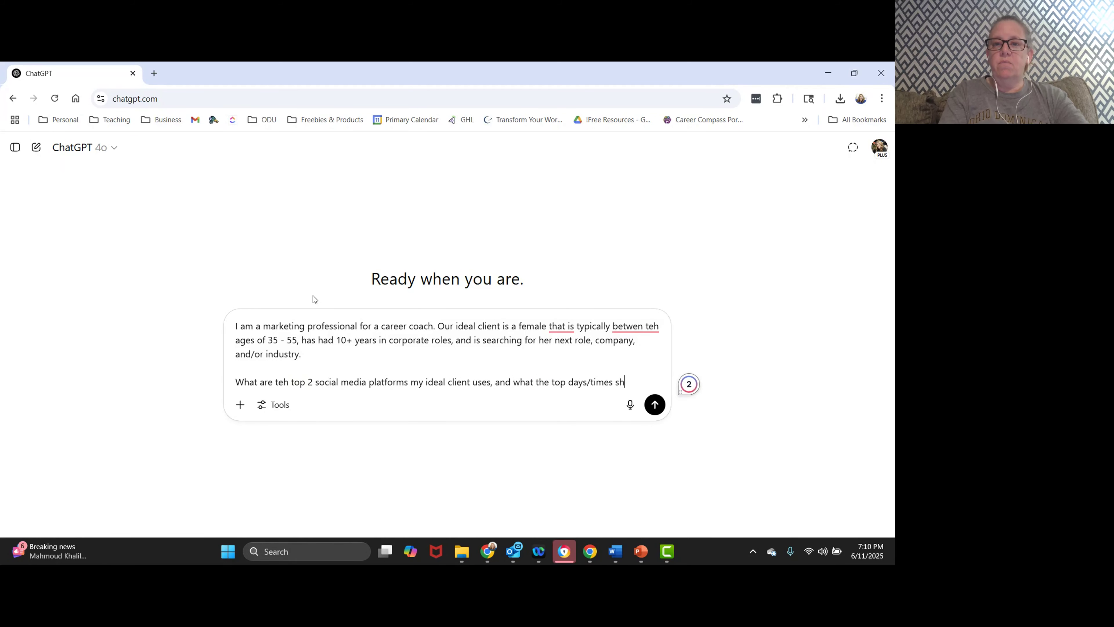
pyautogui.write('e is looking at thes')
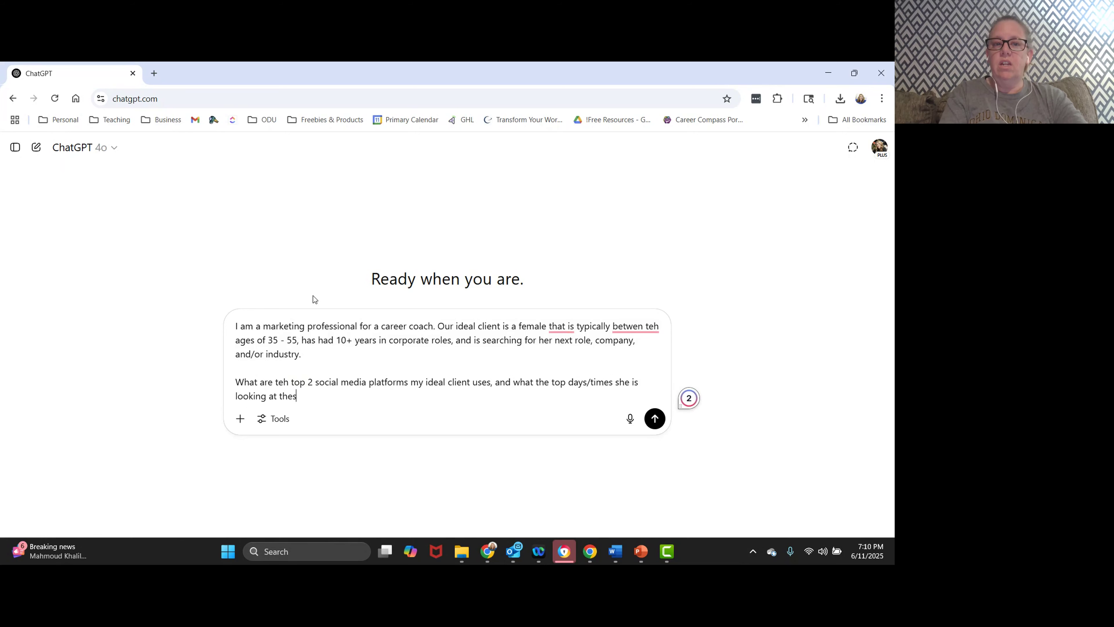
pyautogui.write('e pratforms?')
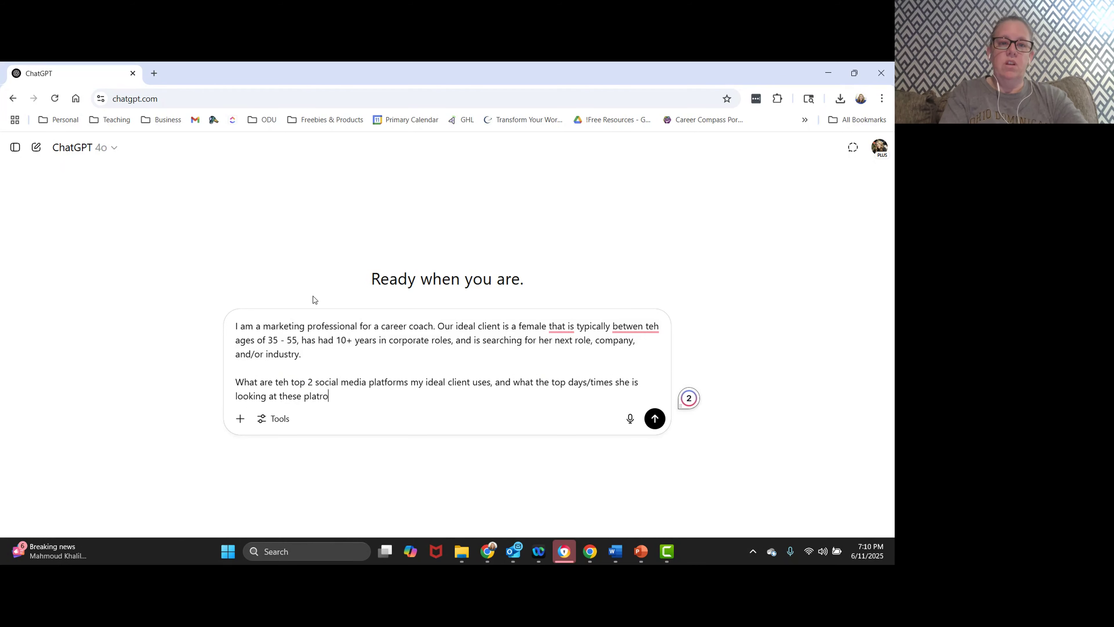
pyautogui.press('Return')
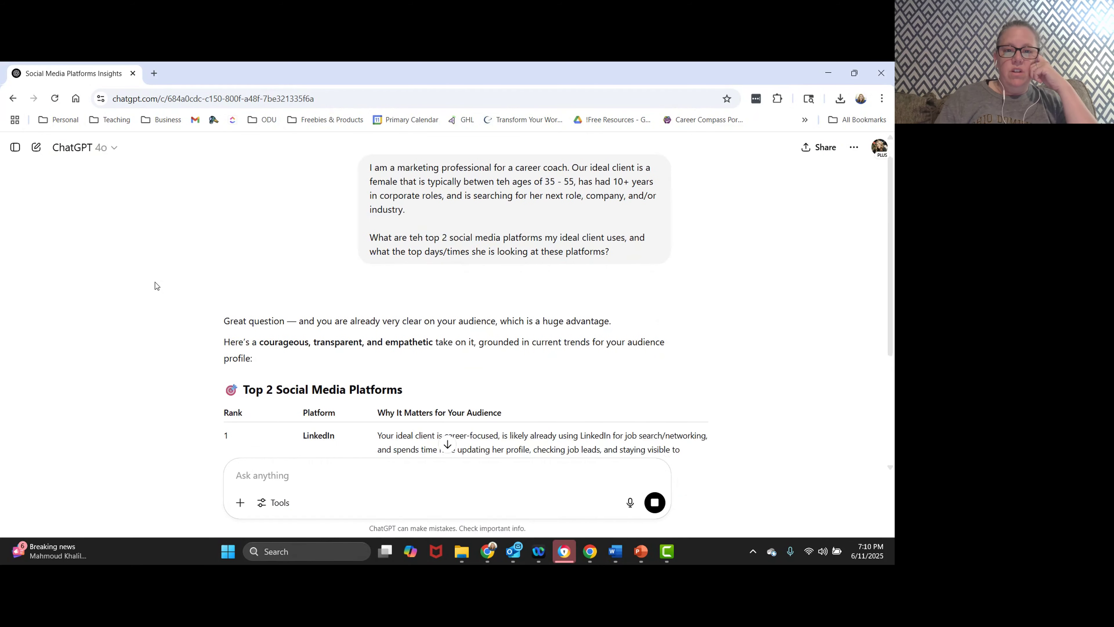
# Review the response's ranking of social media platforms and its table of top days and times for engagement.
pyautogui.scroll(-5, 155, 283)
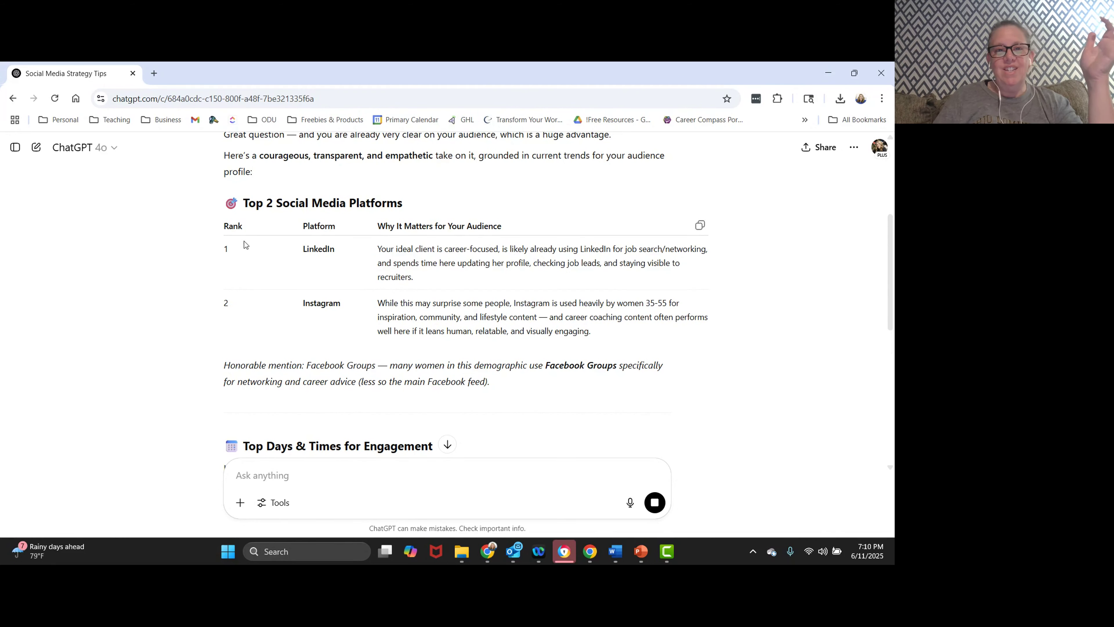
pyautogui.scroll(-1, 179, 283)
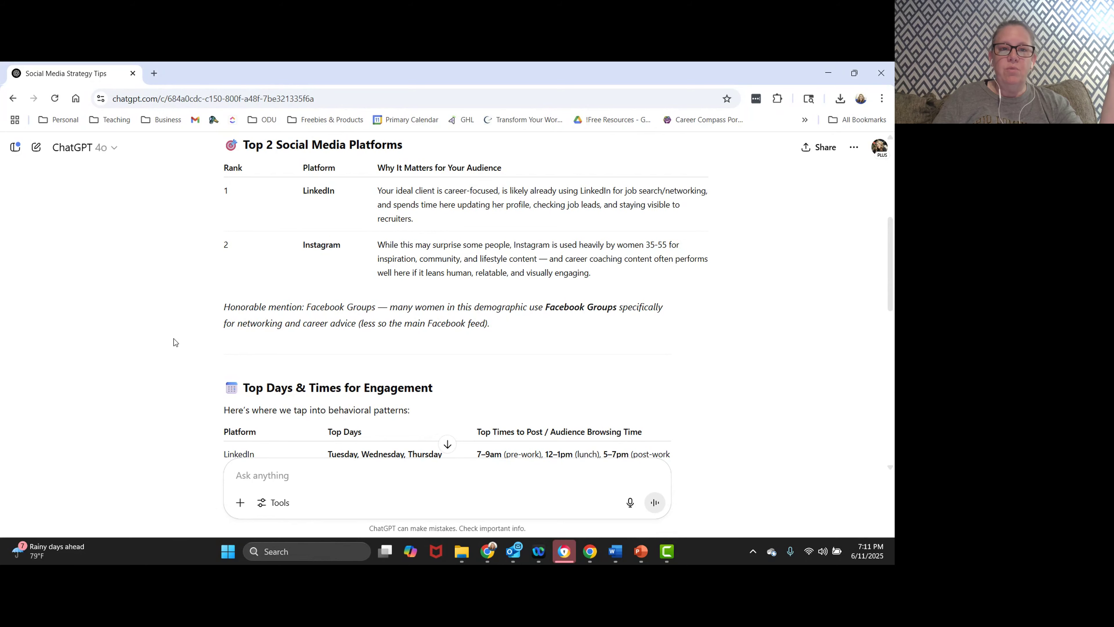
pyautogui.scroll(-3, 173, 338)
pyautogui.scroll(-3, 173, 338)
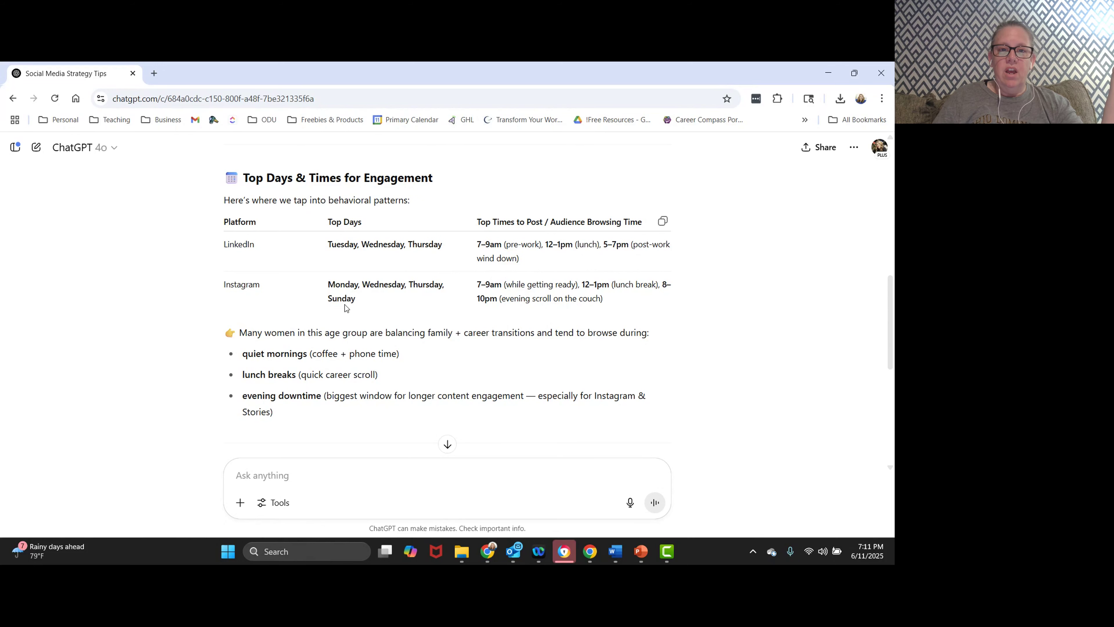
# Ask the follow-up question "What about Tik Tok?" in the same conversation.
pyautogui.scroll(-1, 189, 319)
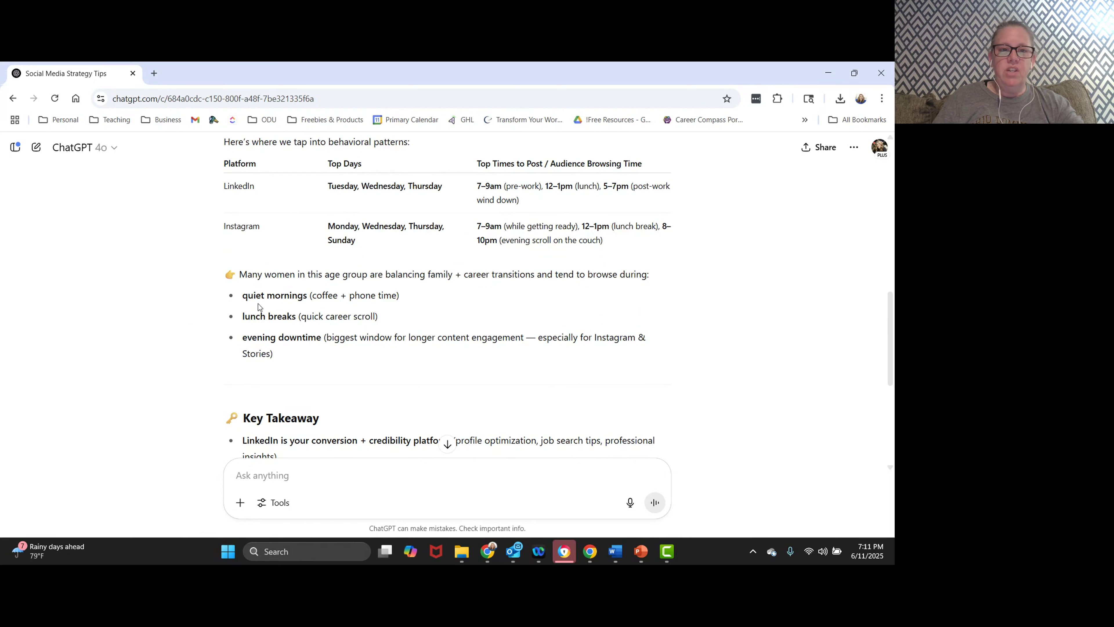
pyautogui.scroll(-1, 237, 313)
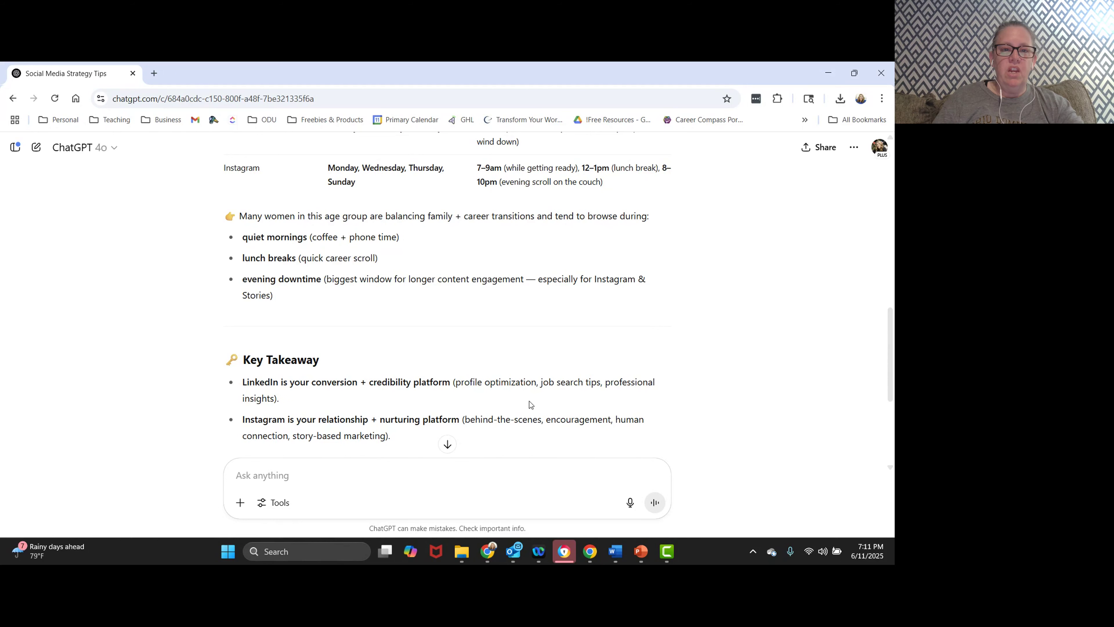
pyautogui.click(293, 474)
pyautogui.write('What about T')
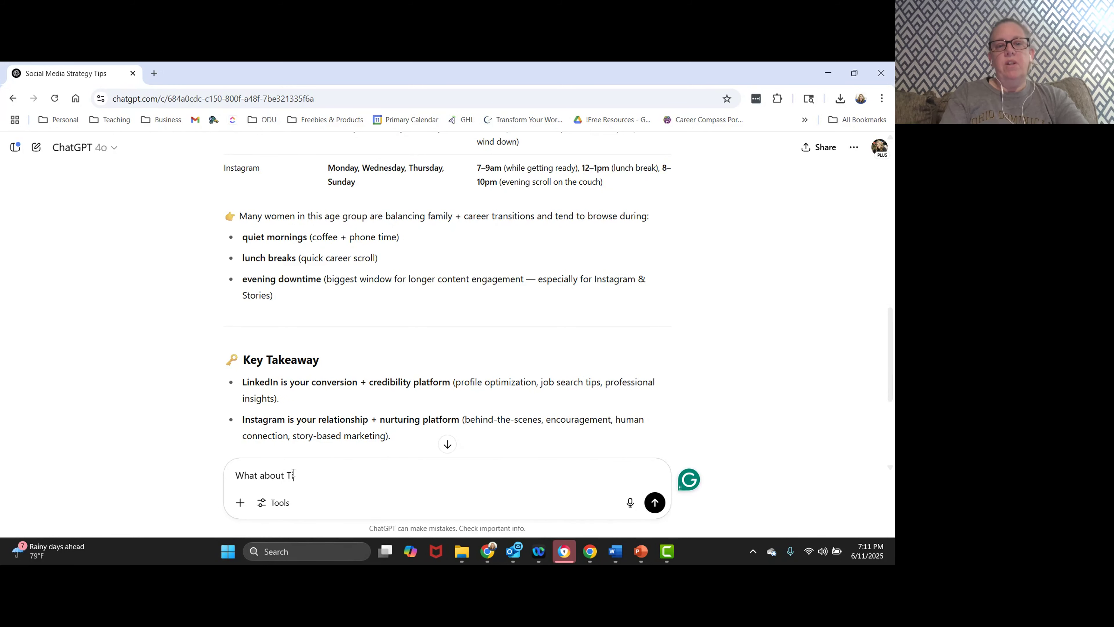
pyautogui.write('ik Tok?')
pyautogui.press('Return')
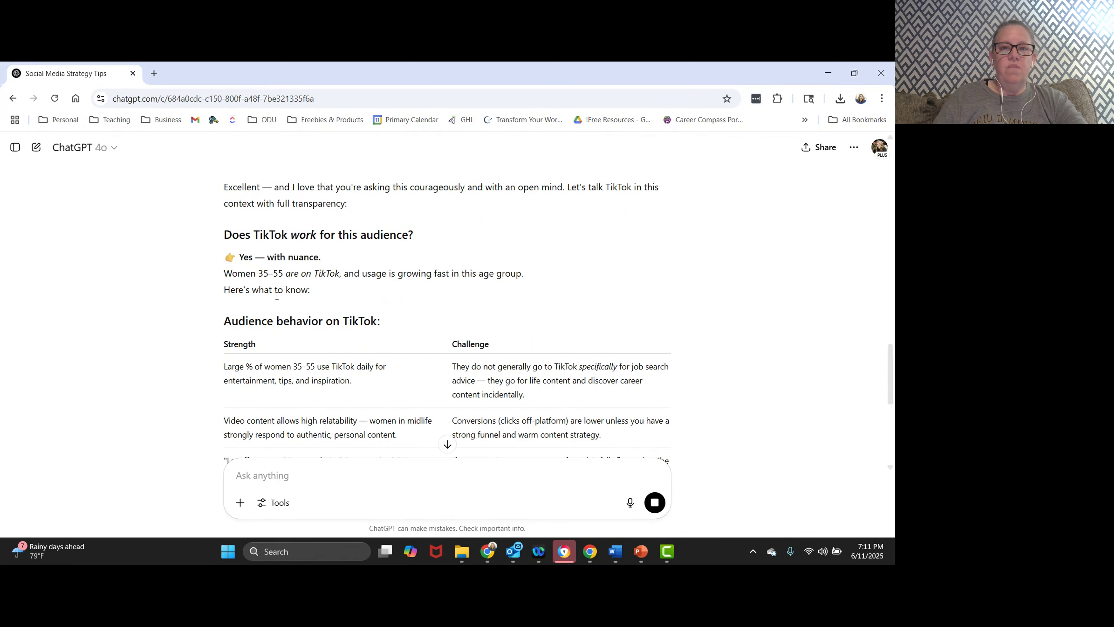
# Review the TikTok response, including audience behavior, browsing days and times, the platform summary and the transparent recommendation.
pyautogui.scroll(-3, 135, 290)
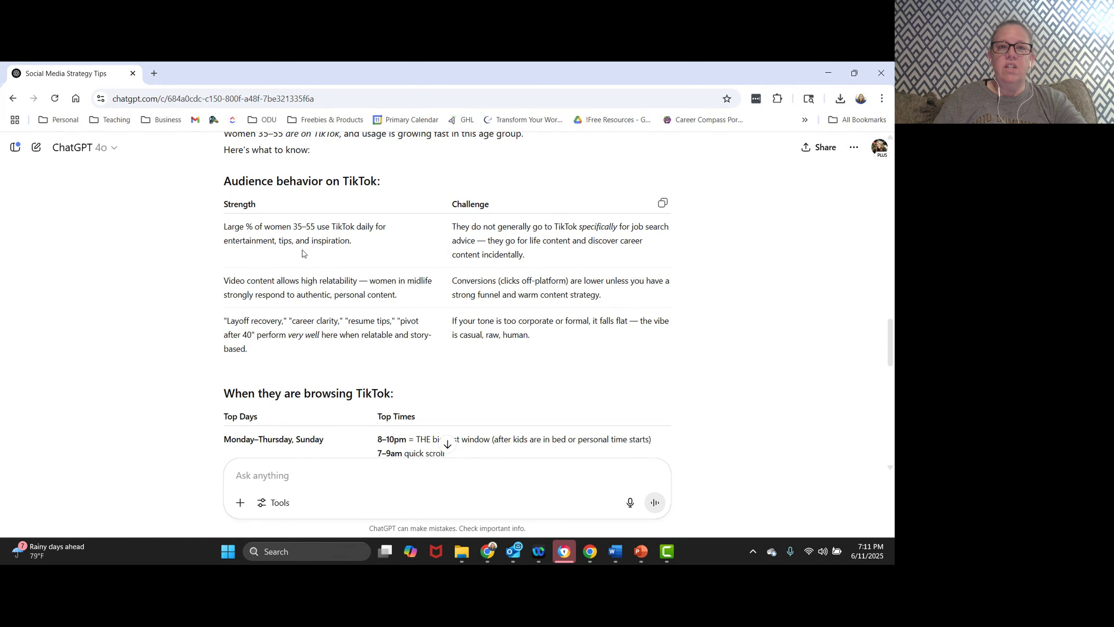
pyautogui.scroll(-2, 367, 267)
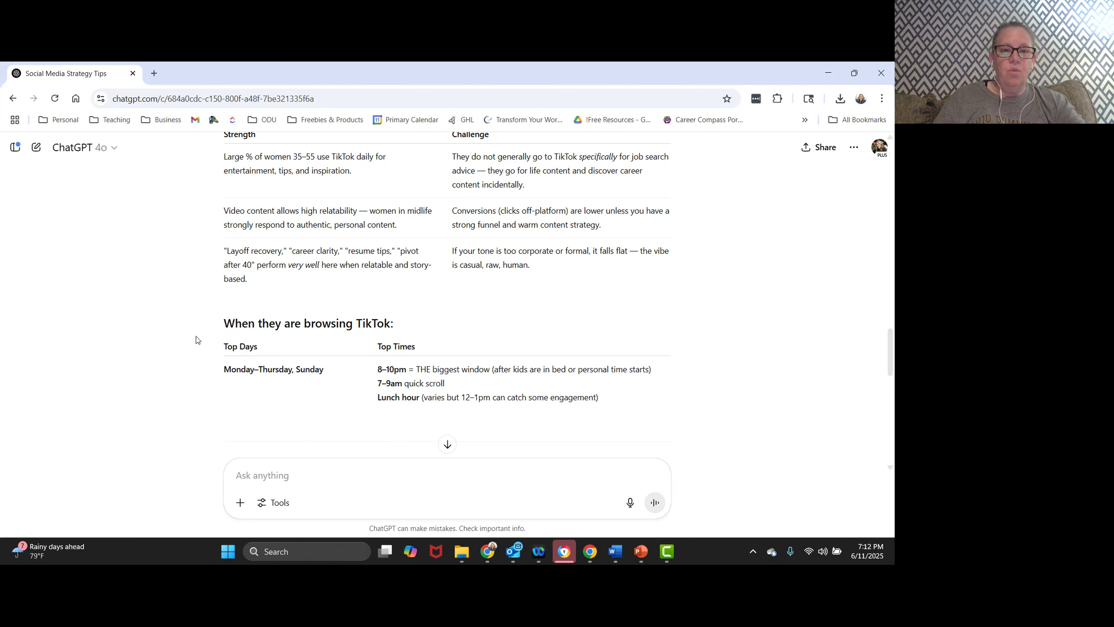
pyautogui.scroll(-3, 195, 336)
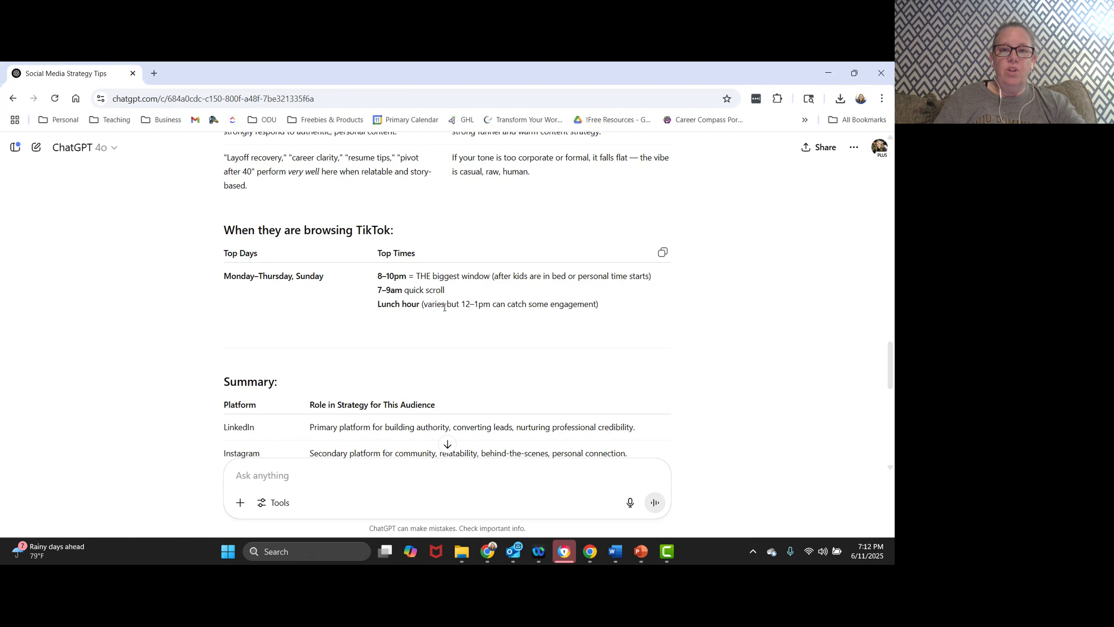
pyautogui.scroll(-2, 201, 309)
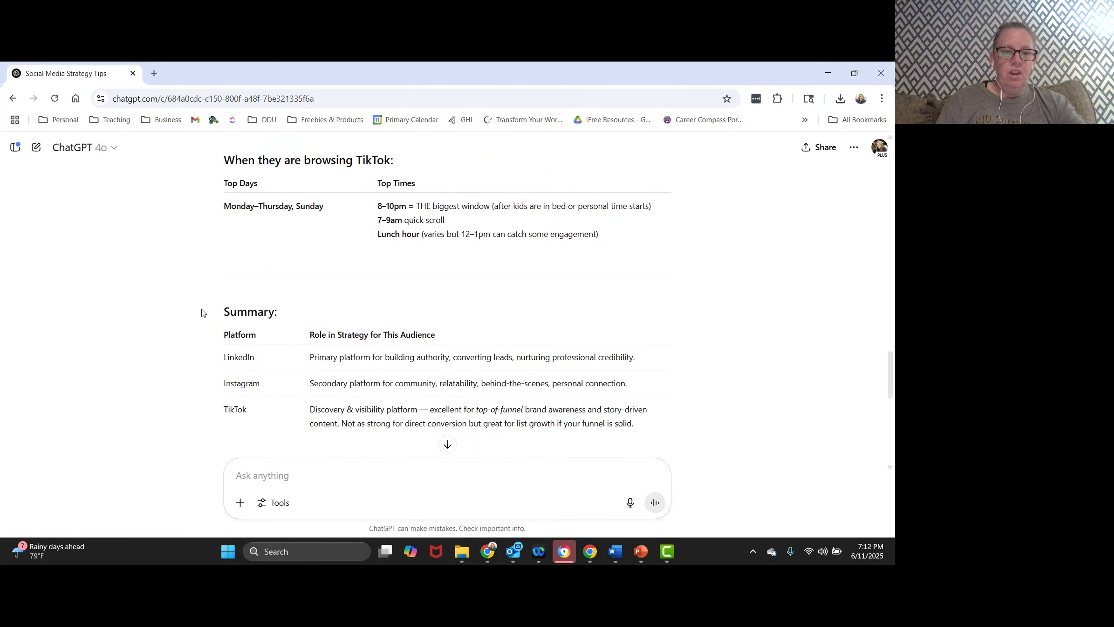
pyautogui.scroll(-5, 202, 308)
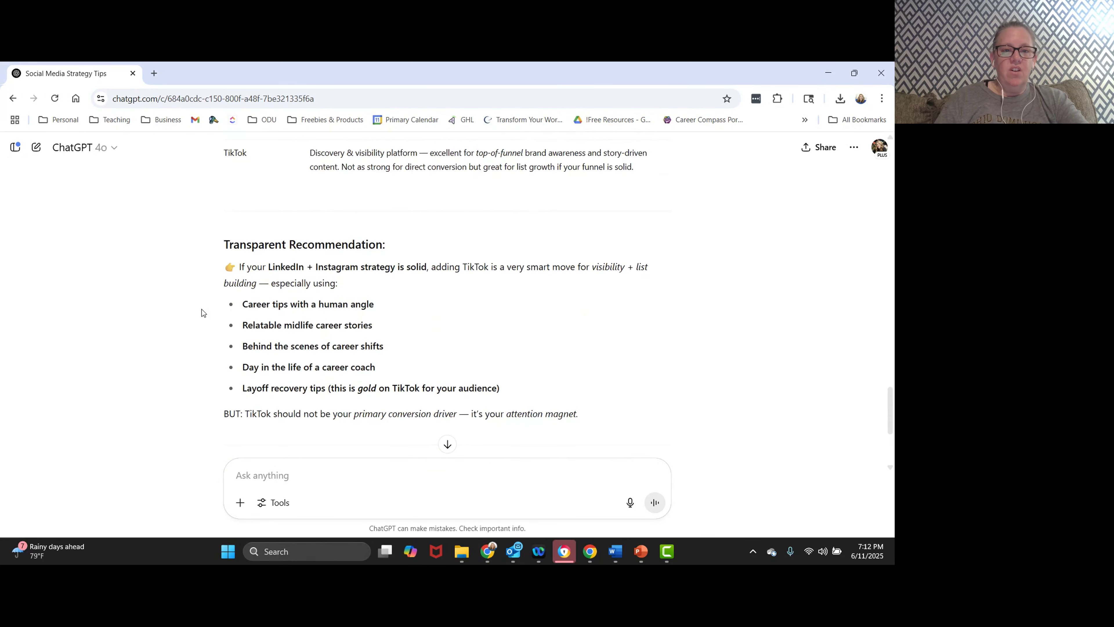
pyautogui.scroll(-1, 202, 309)
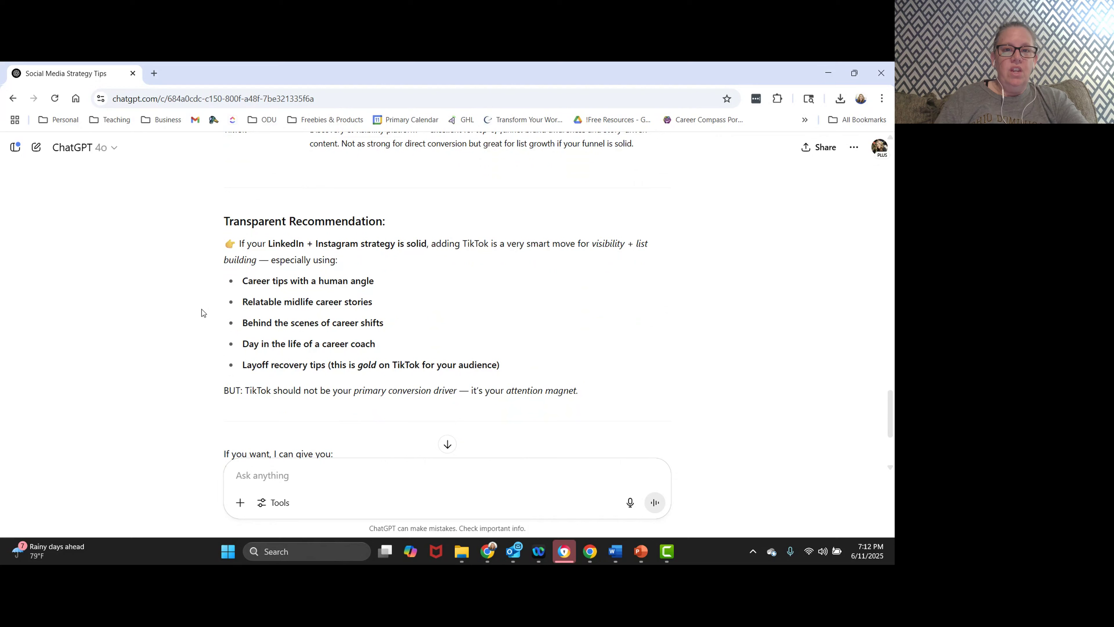
pyautogui.scroll(-3, 202, 312)
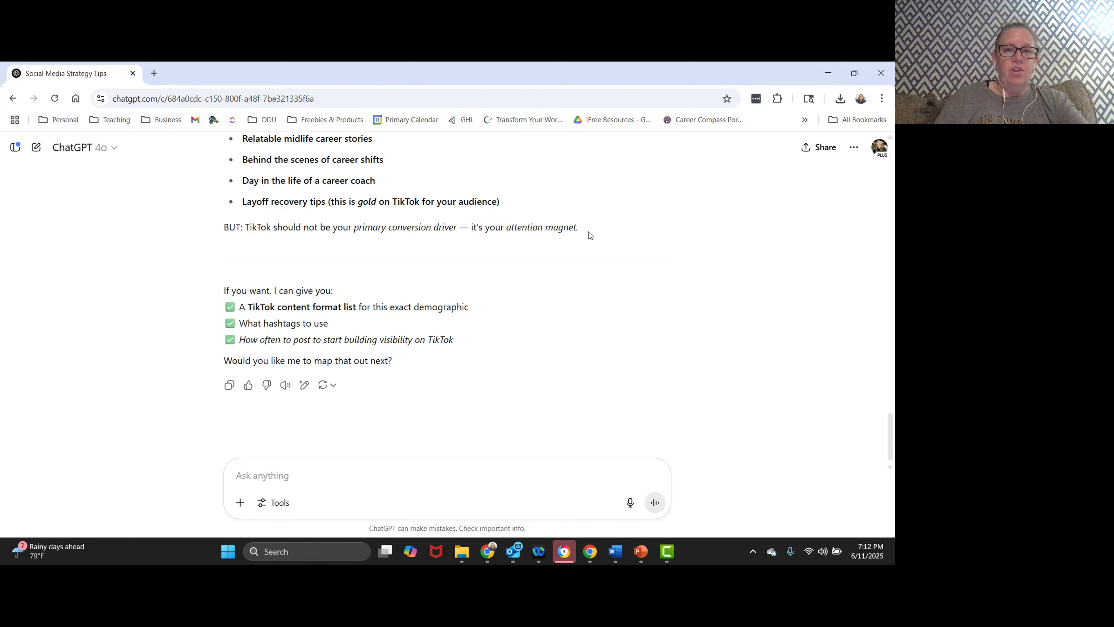
pyautogui.scroll(-1, 195, 353)
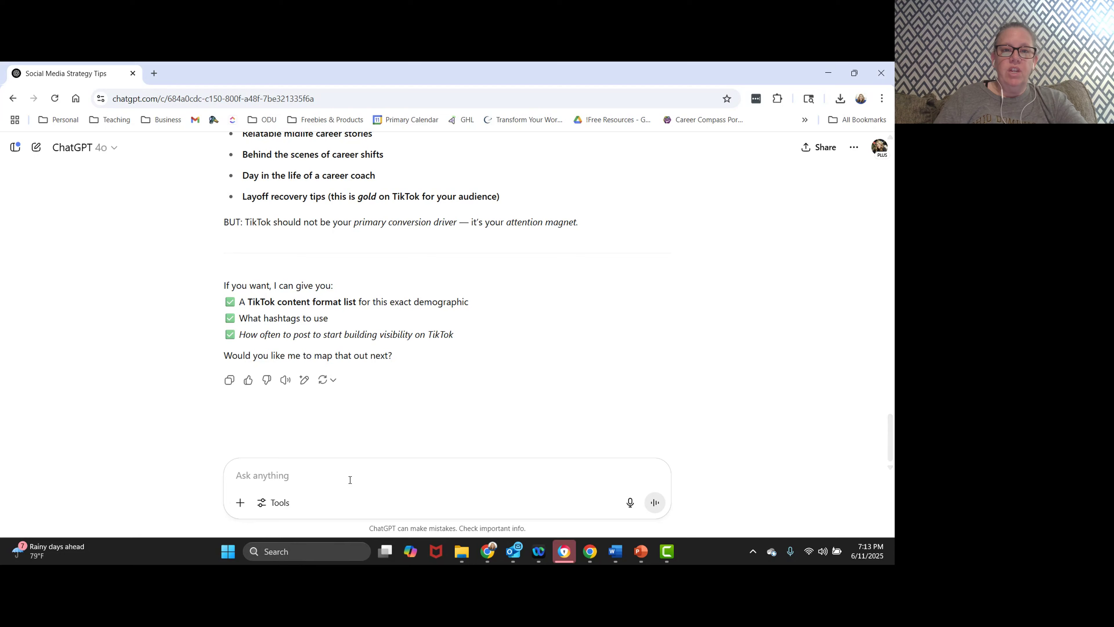
# Request 5 content ideas for Instagram, as well as the top 10 hashtags my ideal client is searching.
pyautogui.write('I')
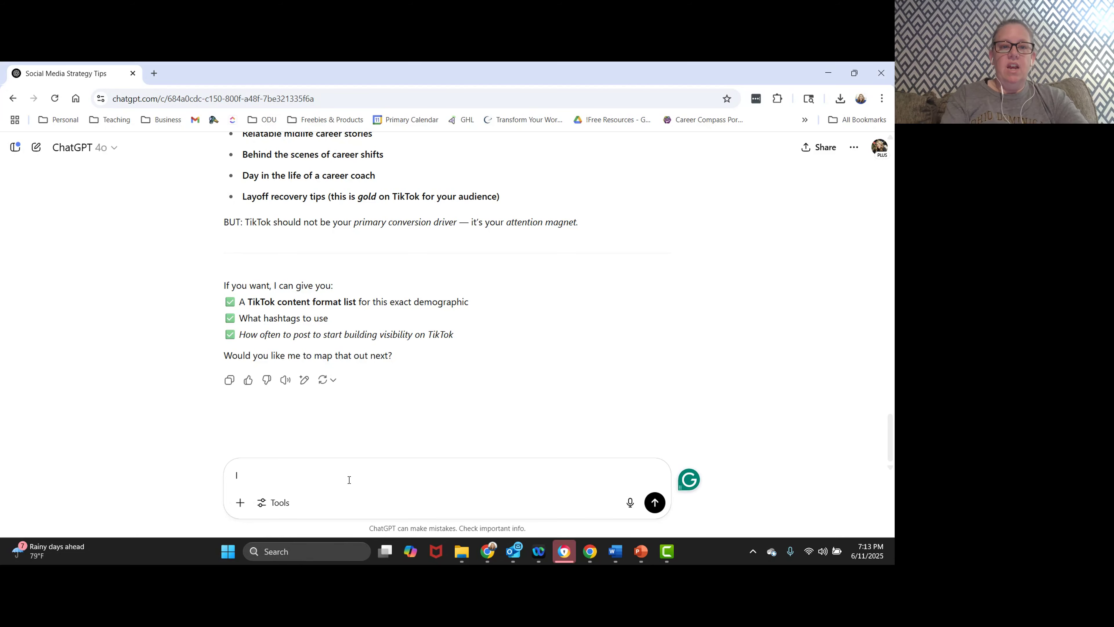
pyautogui.press('BackSpace')
pyautogui.write('Give me 5')
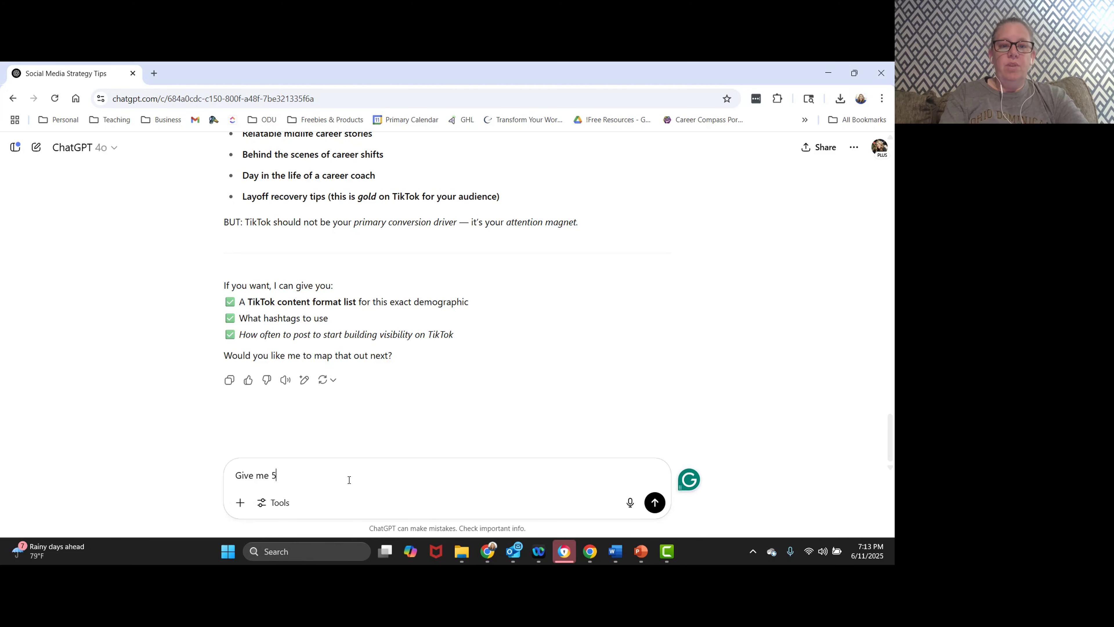
pyautogui.write(' content ideas f')
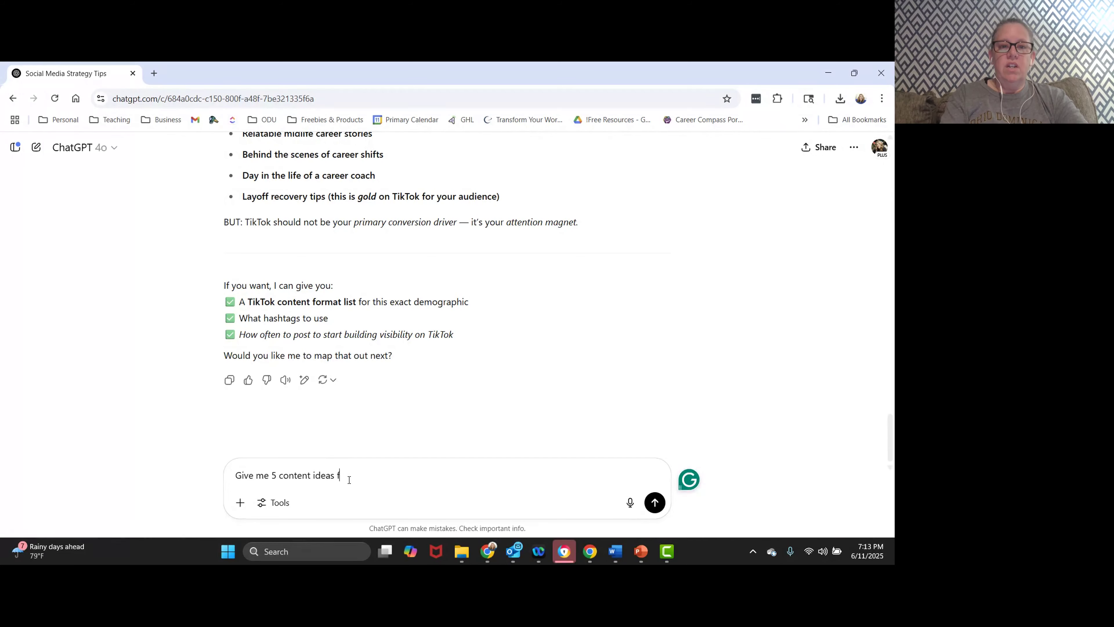
pyautogui.write('or Instagram, as well as')
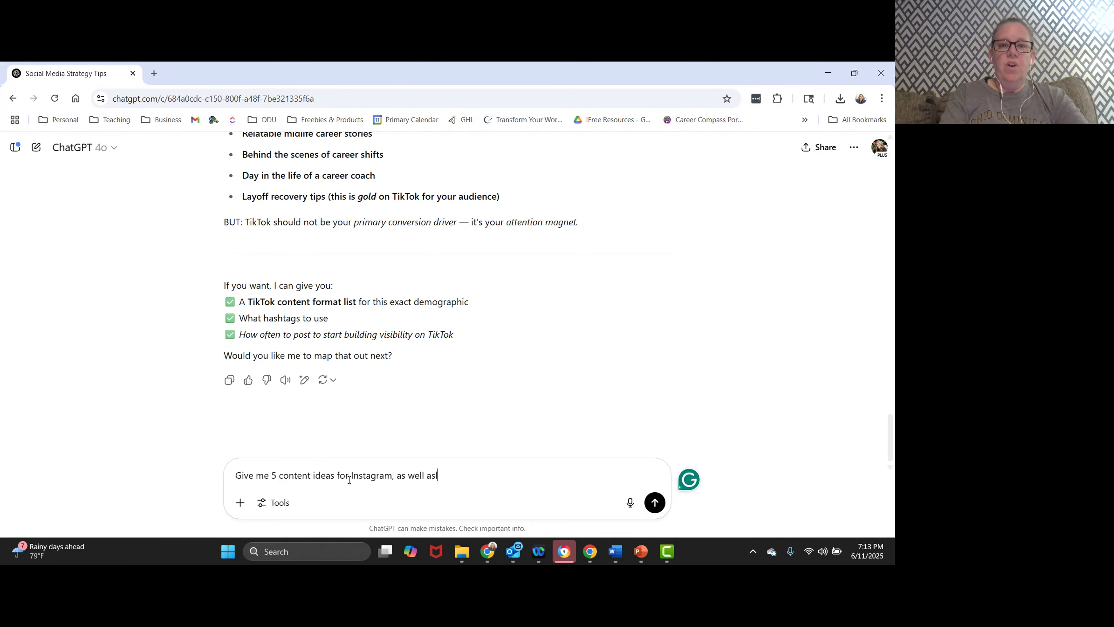
pyautogui.write(' the top ')
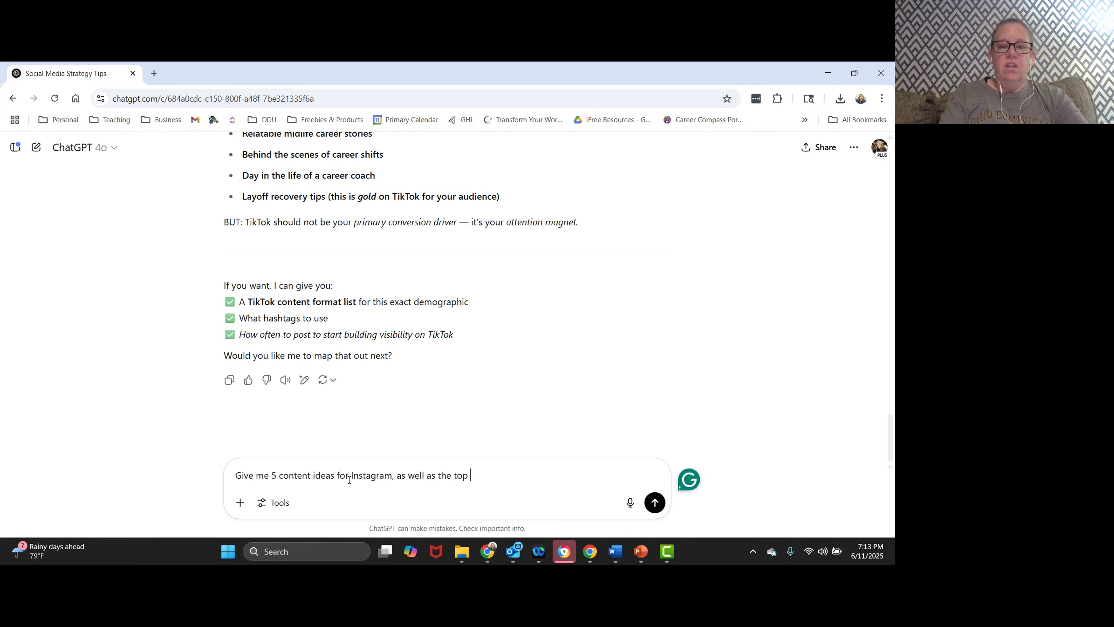
pyautogui.write('5')
pyautogui.write('0 hasht')
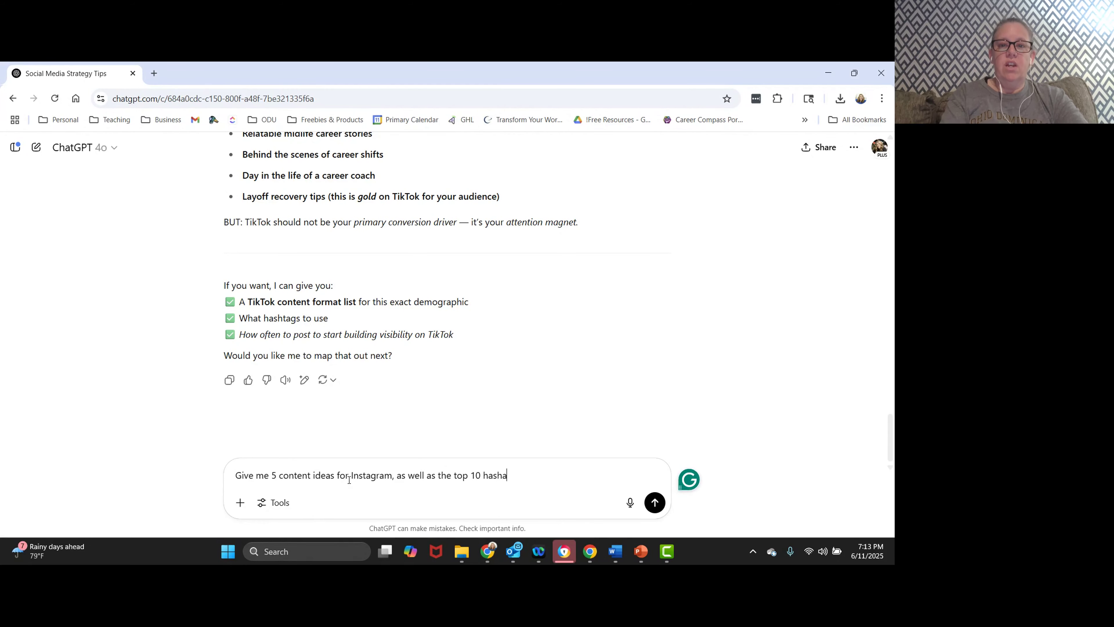
pyautogui.write('ags my ideal client is seraching')
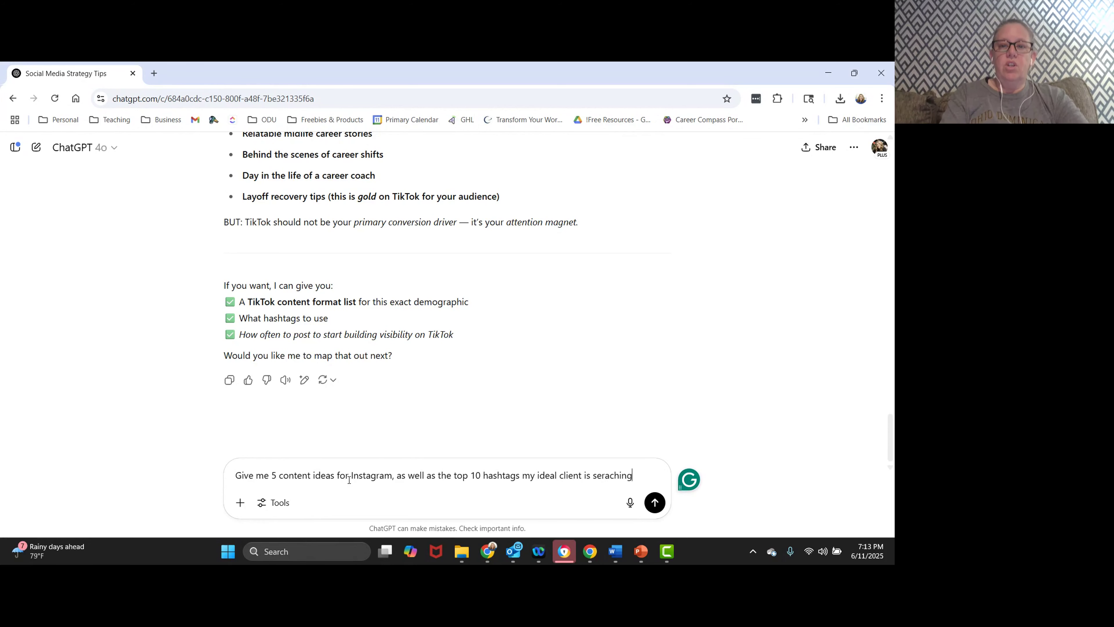
pyautogui.press('Return')
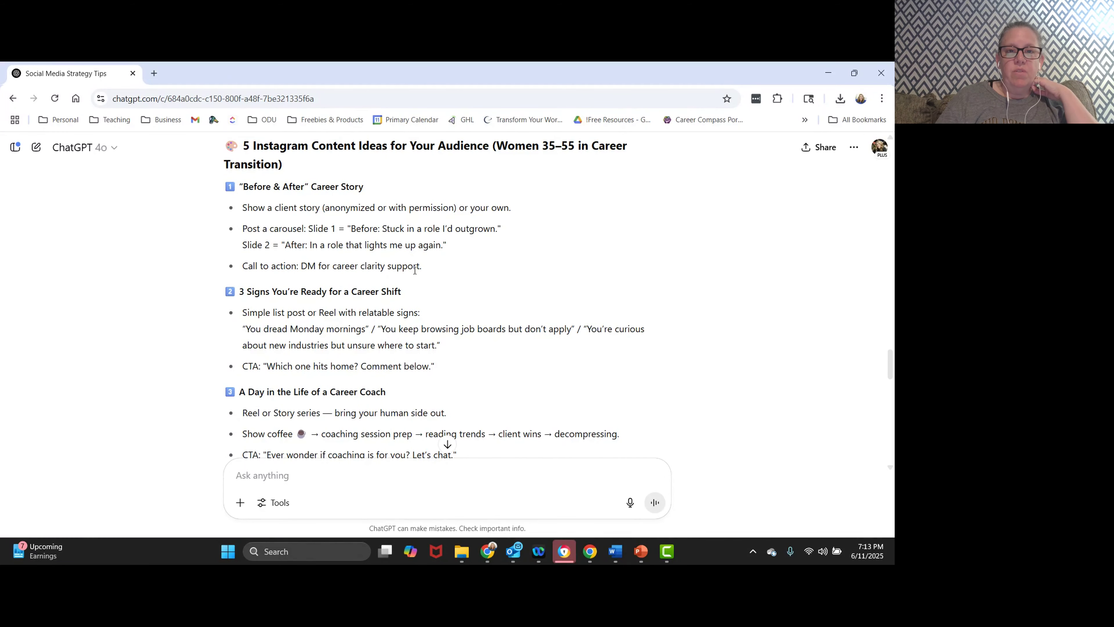
# Review the five Instagram content ideas, the top 10 hashtags and the key insight in the response.
pyautogui.scroll(-2, 180, 322)
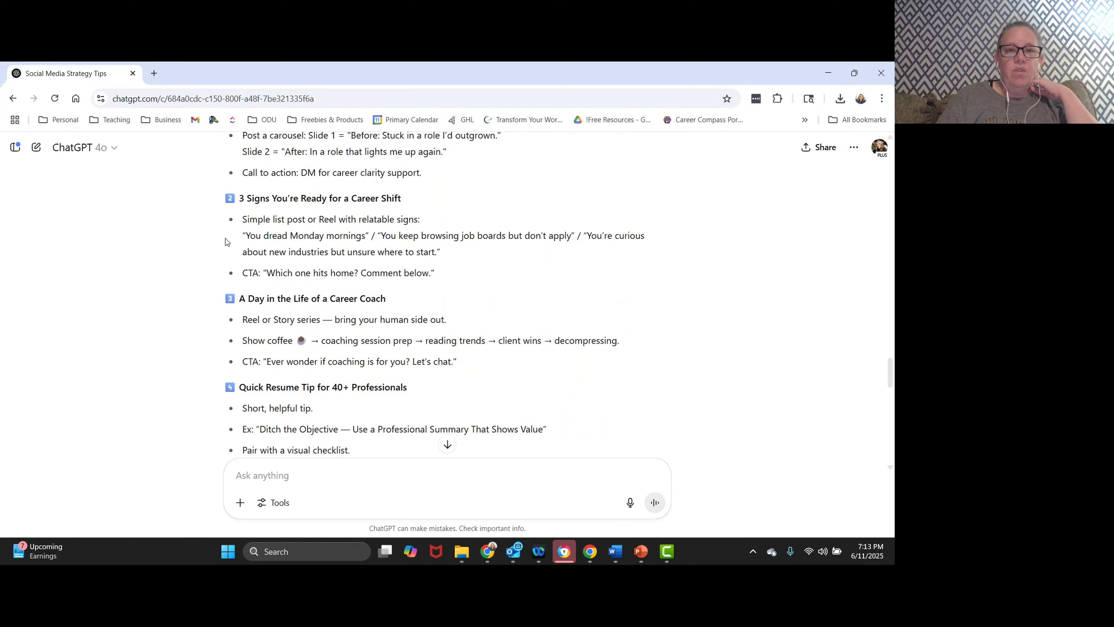
pyautogui.scroll(-4, 196, 330)
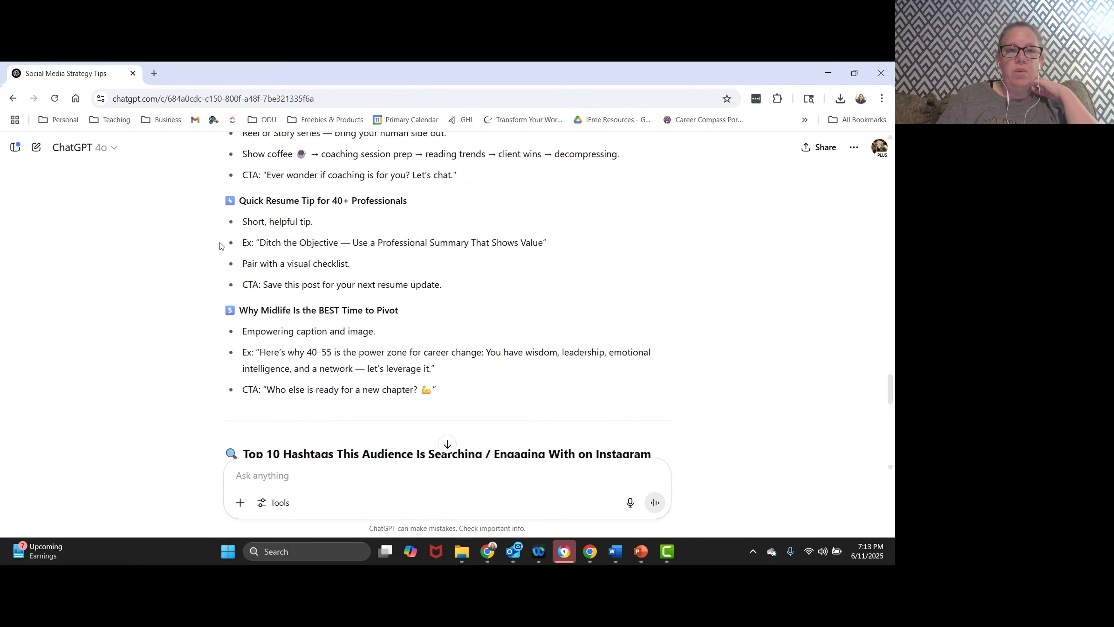
pyautogui.scroll(-6, 203, 345)
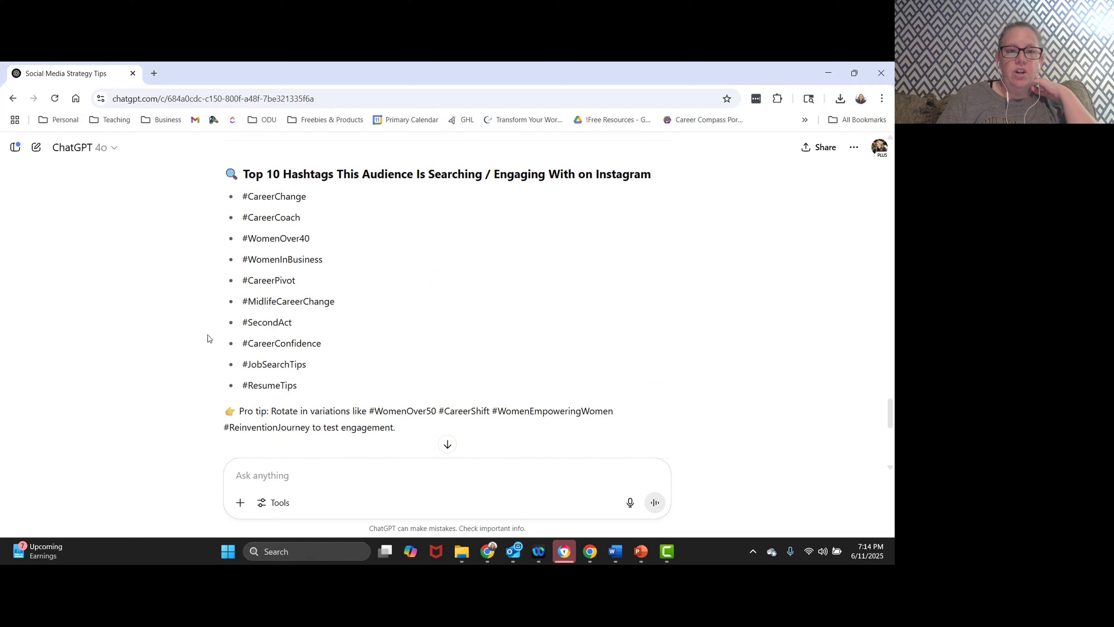
pyautogui.scroll(-1, 202, 350)
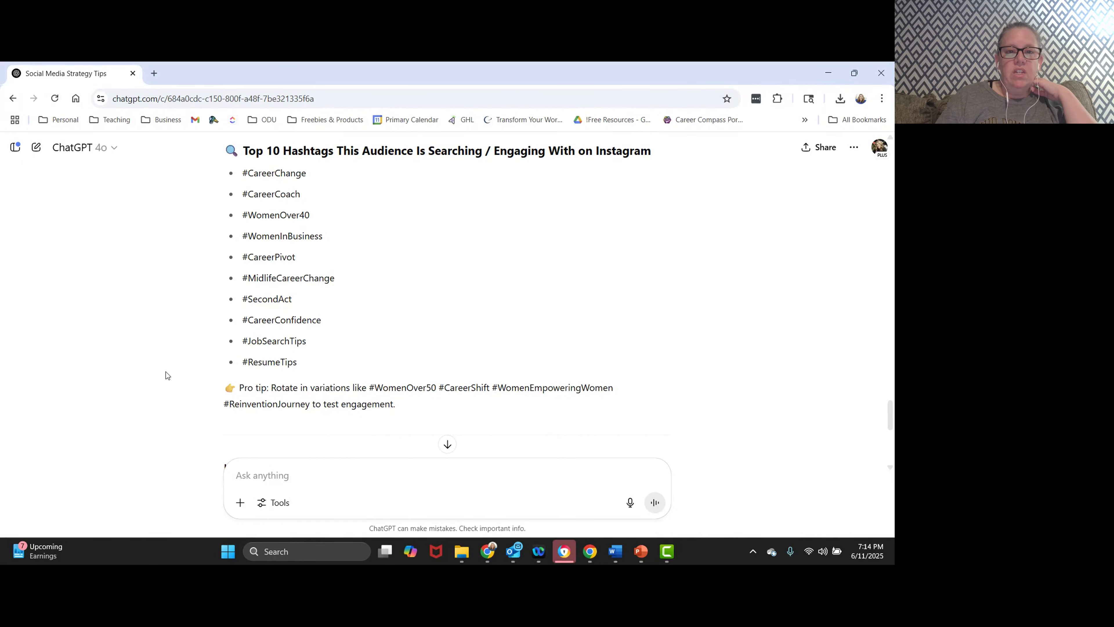
pyautogui.scroll(-5, 165, 372)
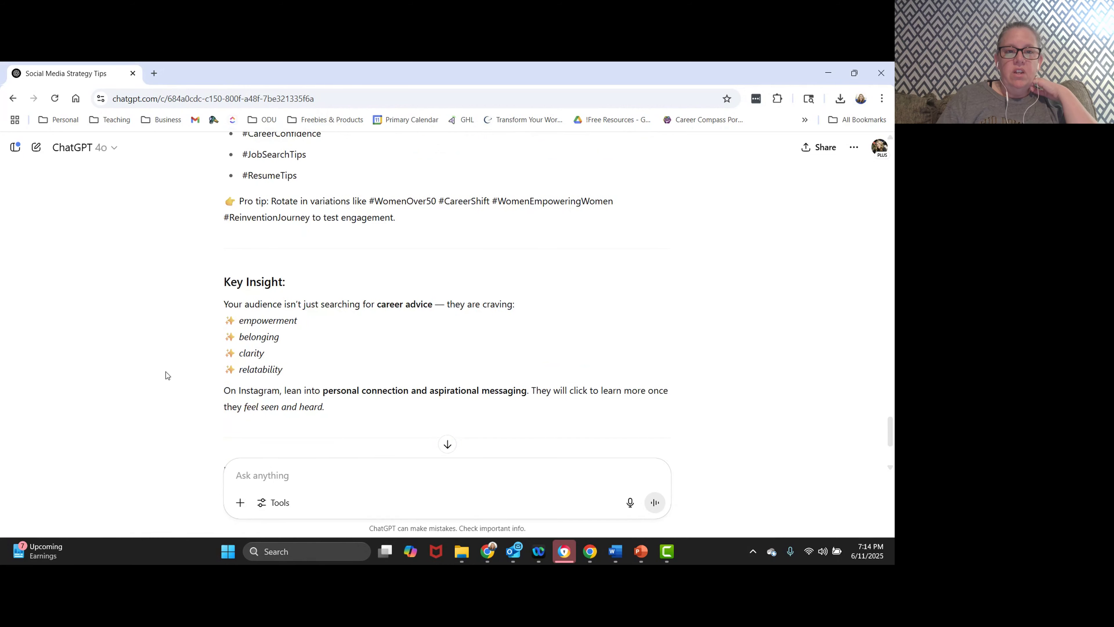
pyautogui.scroll(-3, 165, 371)
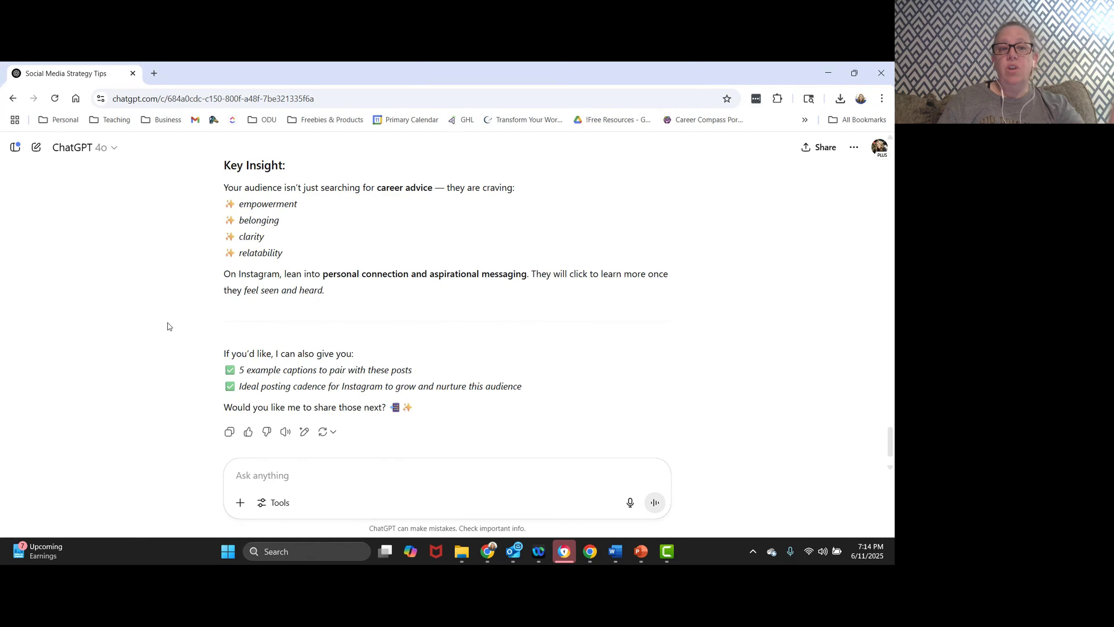
# Accept the offered example captions and ideal Instagram posting cadence by replying "yes to both".
pyautogui.scroll(-1, 168, 322)
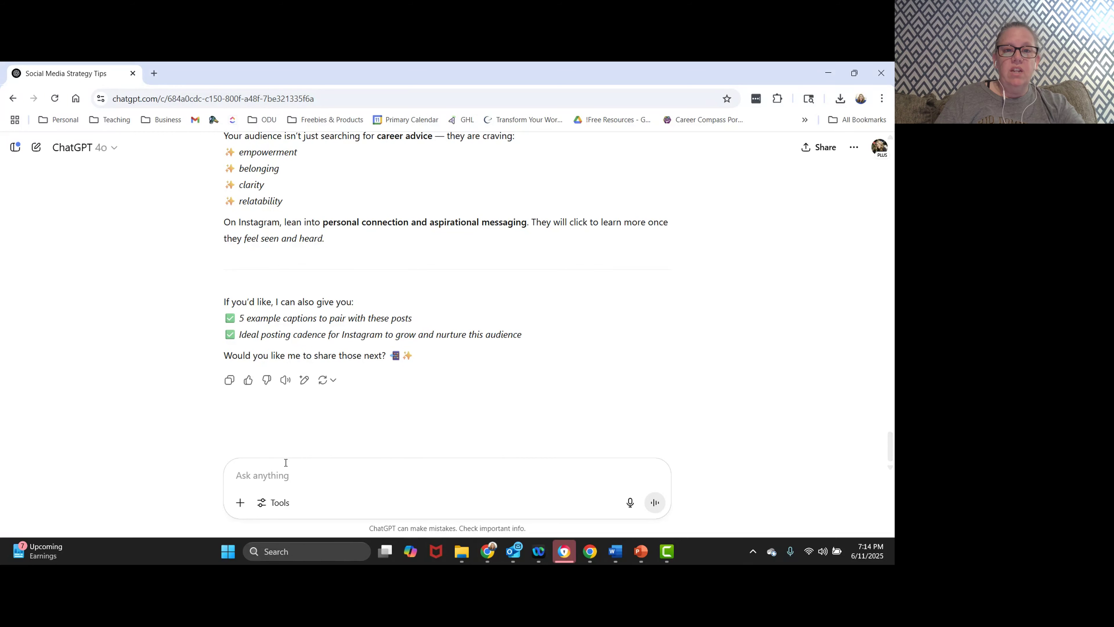
pyautogui.write('yes to both')
pyautogui.press('Return')
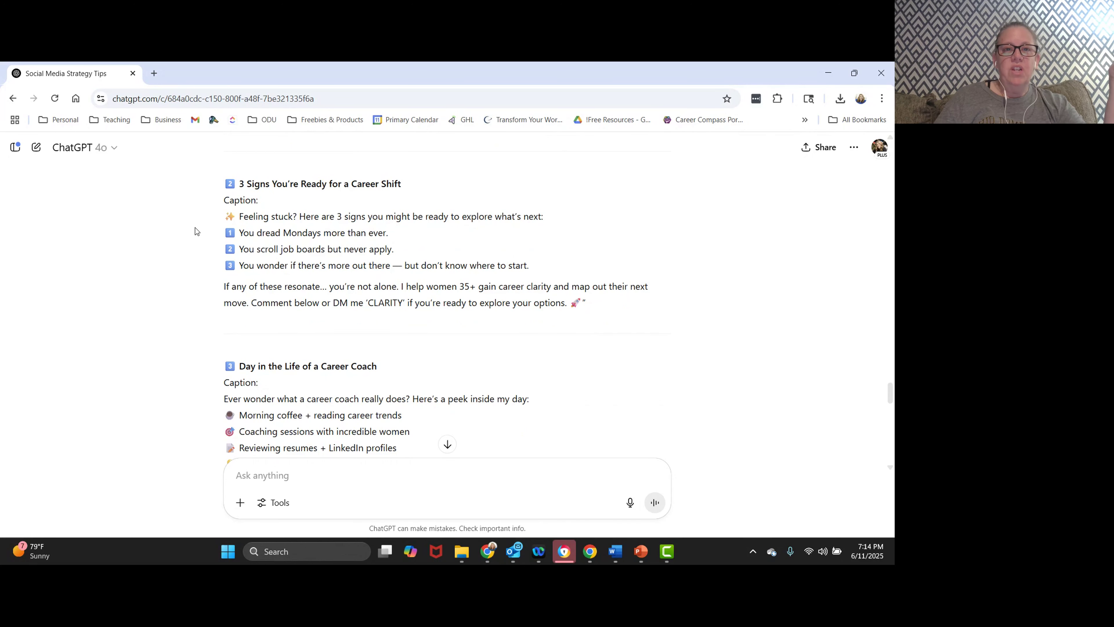
# Copy the full "Quick Resume Tip for 40+ Professionals" caption from the response into a new prompt.
pyautogui.scroll(-5, 194, 229)
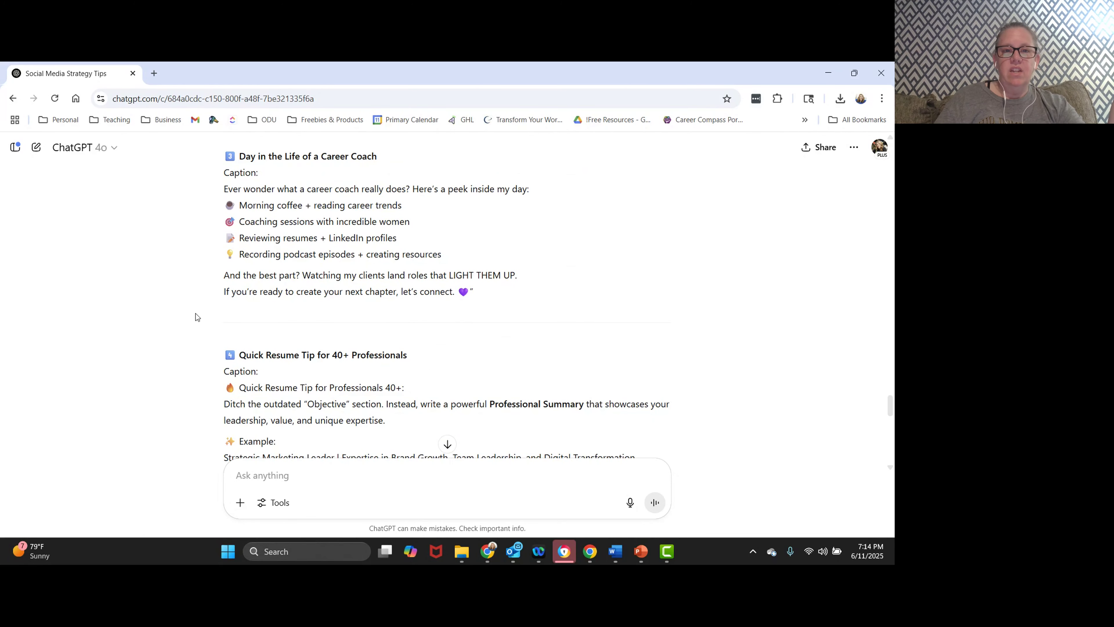
pyautogui.scroll(-1, 196, 313)
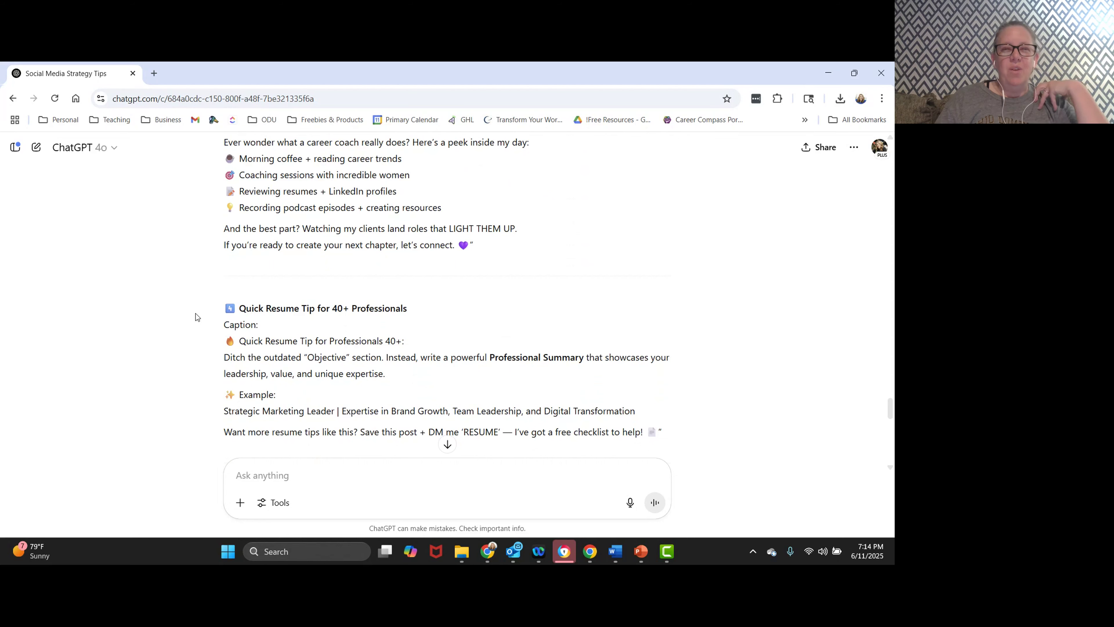
pyautogui.scroll(-4, 195, 314)
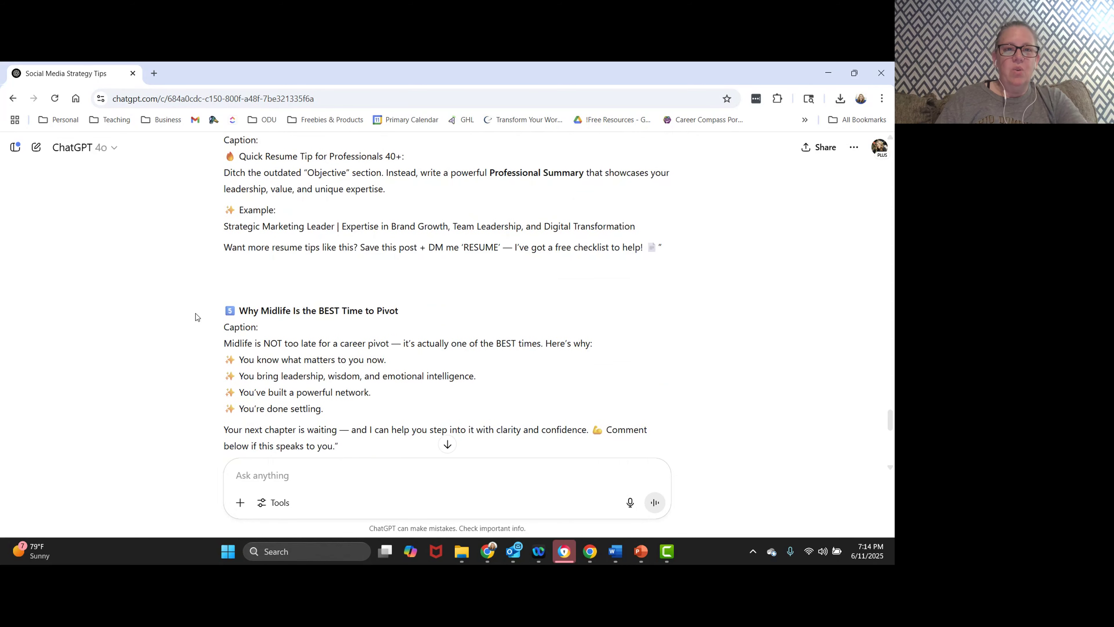
pyautogui.scroll(1, 195, 317)
pyautogui.scroll(-1, 196, 314)
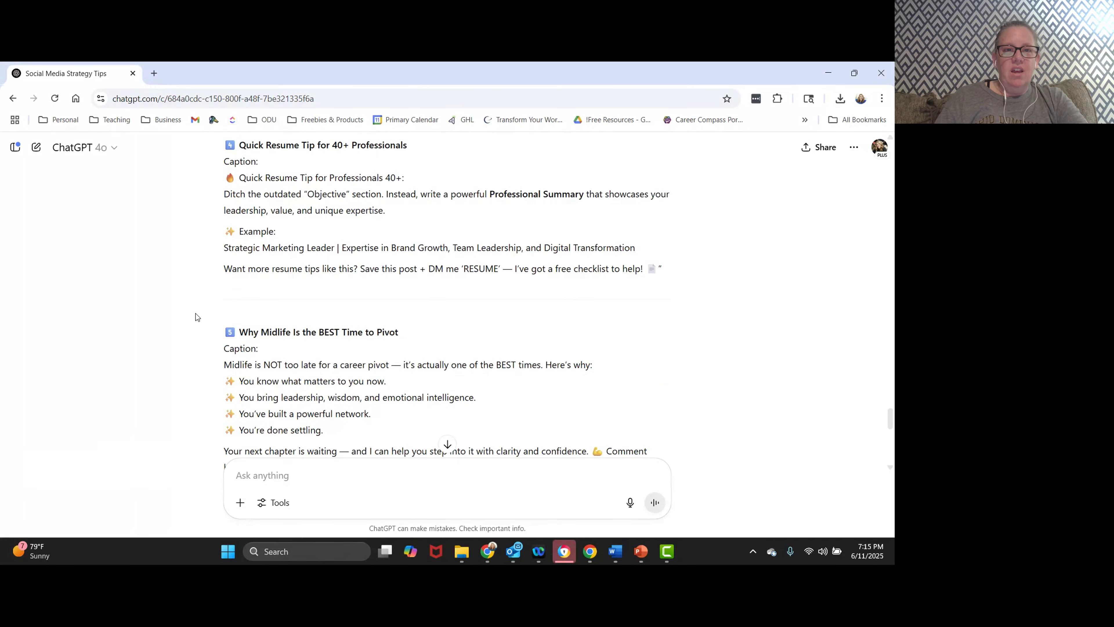
pyautogui.scroll(-1, 196, 313)
pyautogui.scroll(1, 195, 313)
pyautogui.moveTo(225, 140); pyautogui.dragTo(664, 270)
pyautogui.click(265, 479)
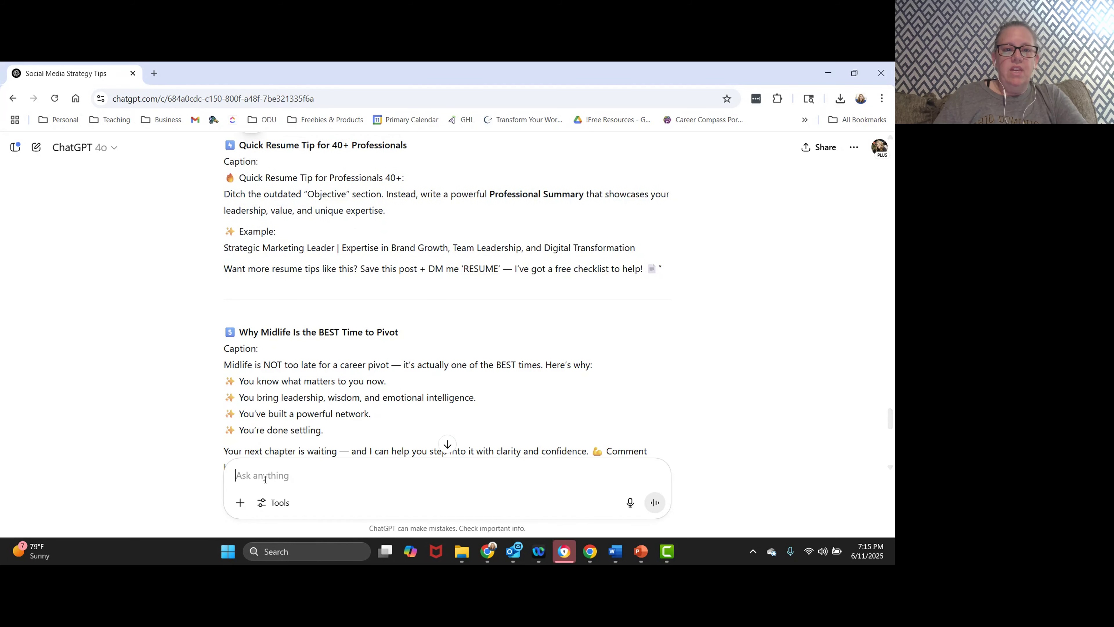
pyautogui.write('Quick Resume Tip for 40+ Professionals Caption: 🔥 Quick Resume Tip for Professionals 40+: Ditch the outdated "Objective" section. Instead, write a powerful Professional Summary that showcases your leadership, value, and unique expertise.  ✨ Example: Strategic Marketing Leader | Expertise in Brand Growth, Team Leadership, and Digital Transformation  Want more resume tips like this? Save this post + DM me ‘RESUME’ — I’ve got a free checklist to help! 📄 "')
# Below the pasted caption, ask what softer language than "40+" can be used that still targets these individuals specifically, and submit the prompt.
pyautogui.hotkey('shift', 'Return')
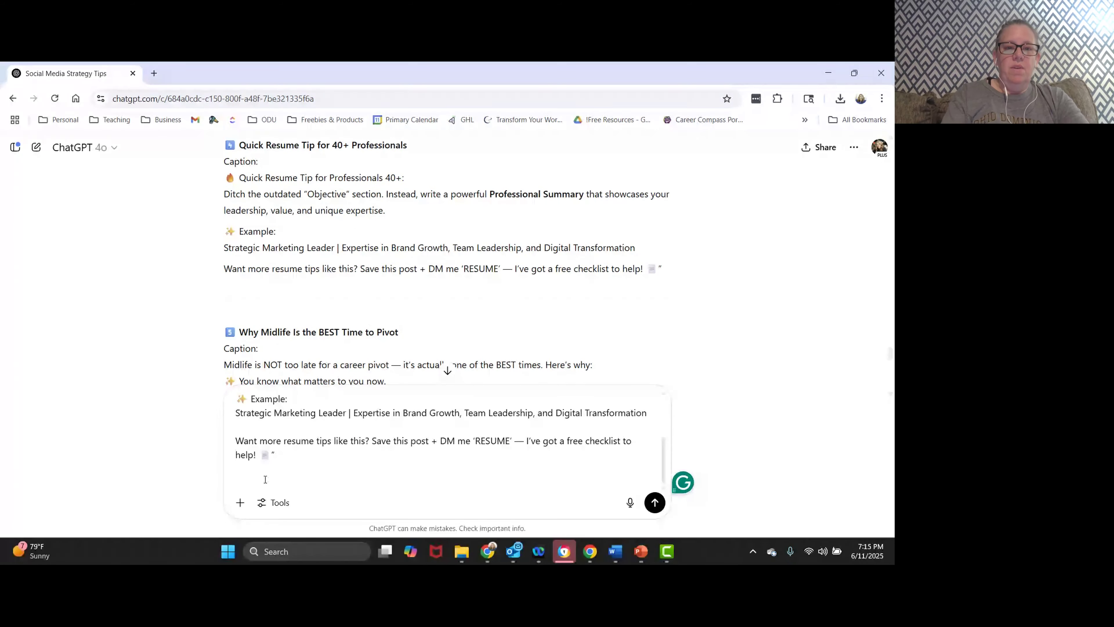
pyautogui.write("i don't want to call ")
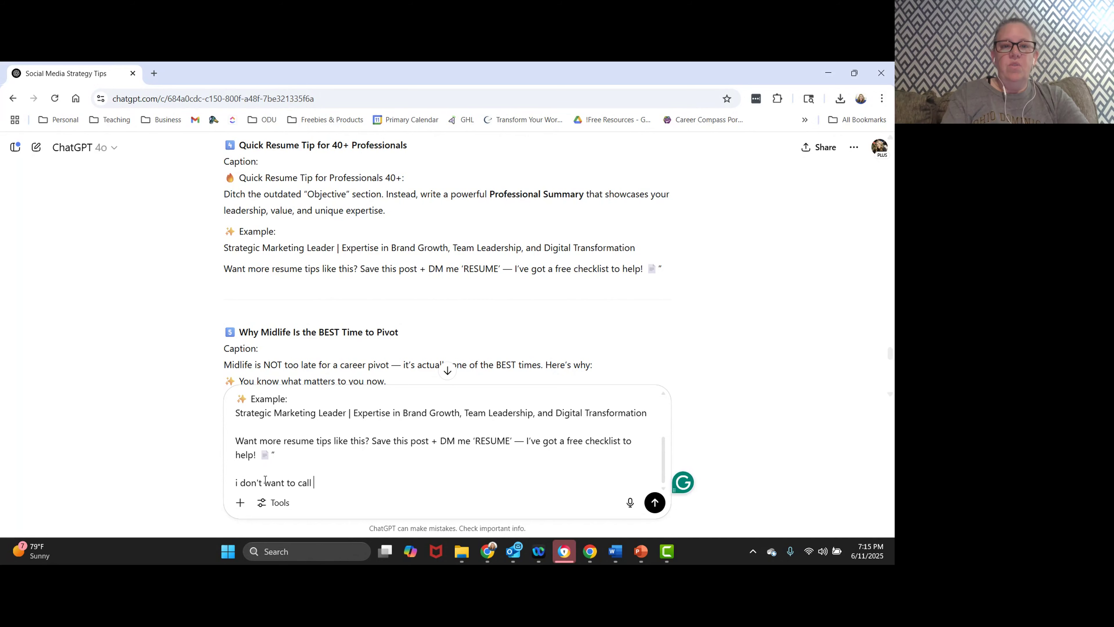
pyautogui.write('these individual')
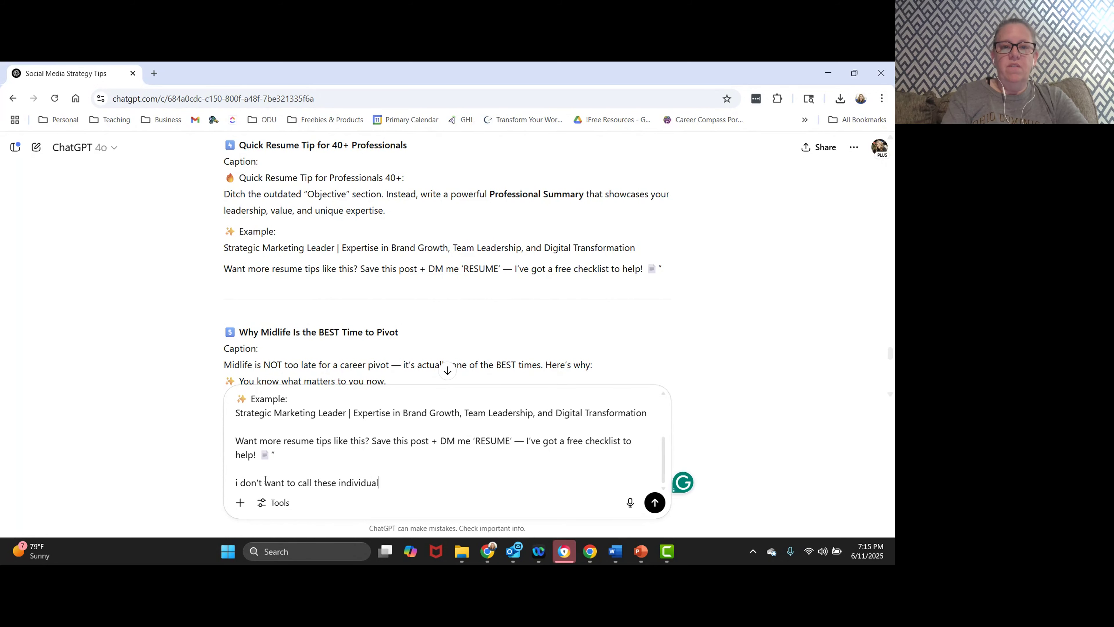
pyautogui.write('s 40+')
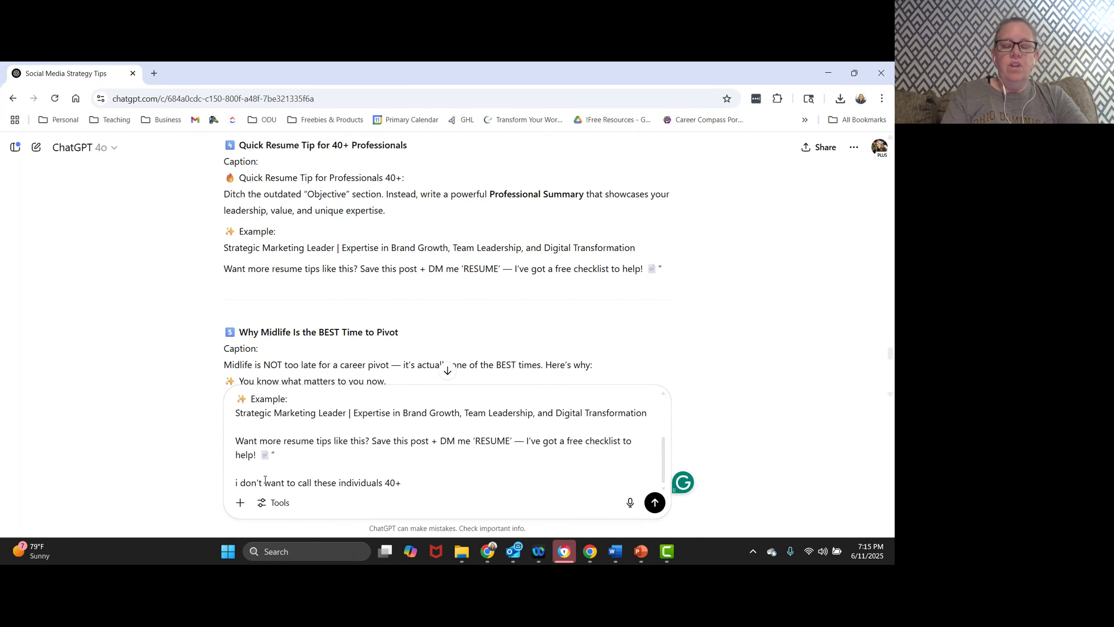
pyautogui.write(' - what')
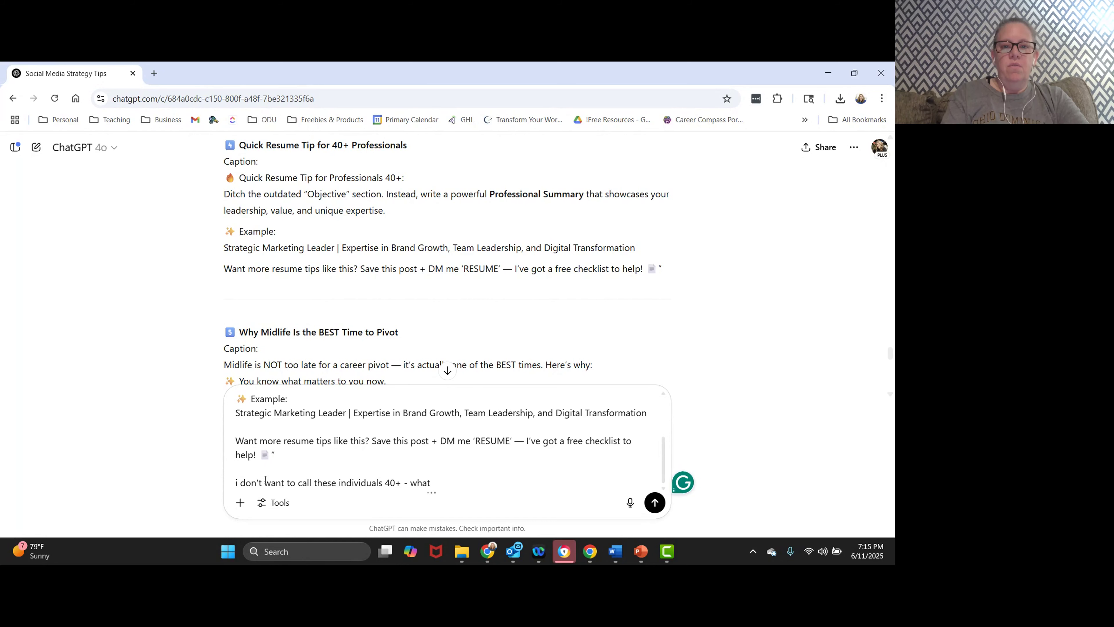
pyautogui.write(' other language can i ')
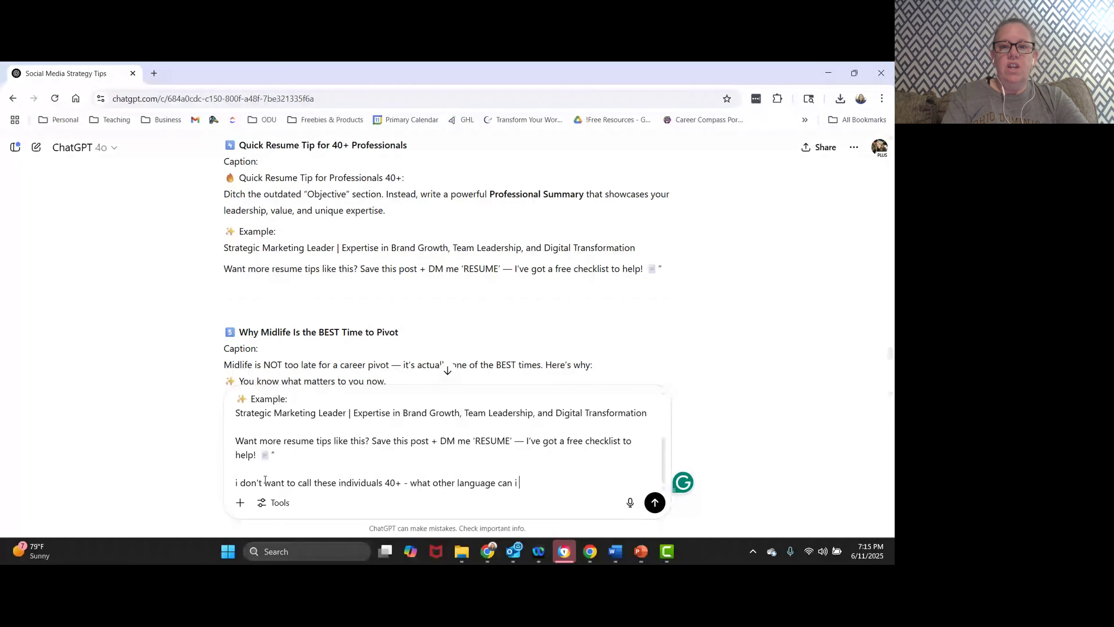
pyautogui.write('use that feels softer but targets the')
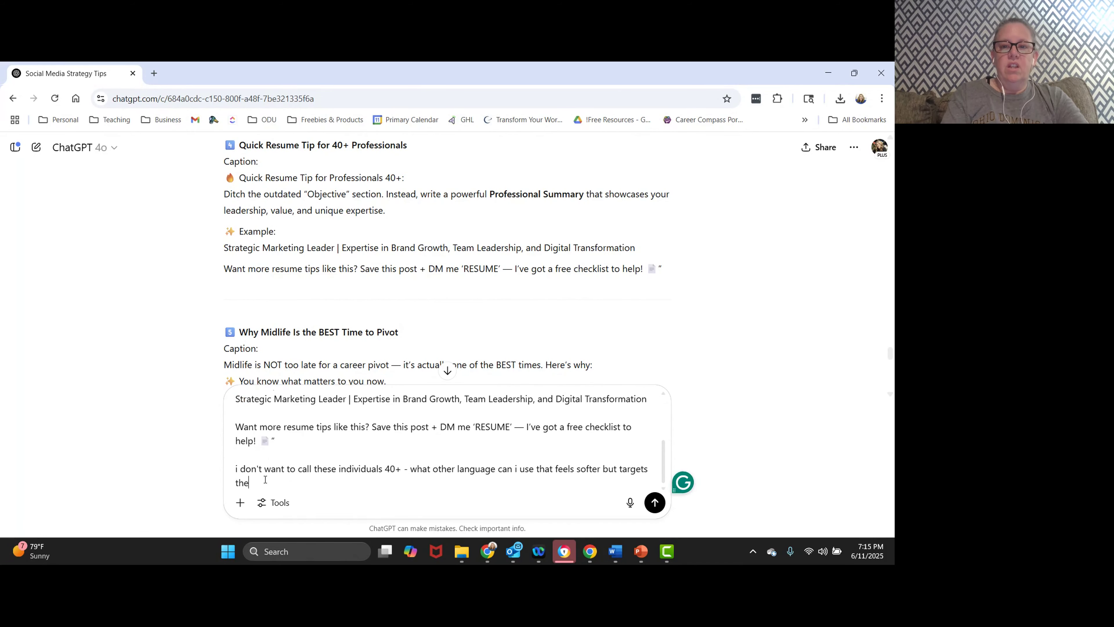
pyautogui.write(' demographic')
pyautogui.press('Return')
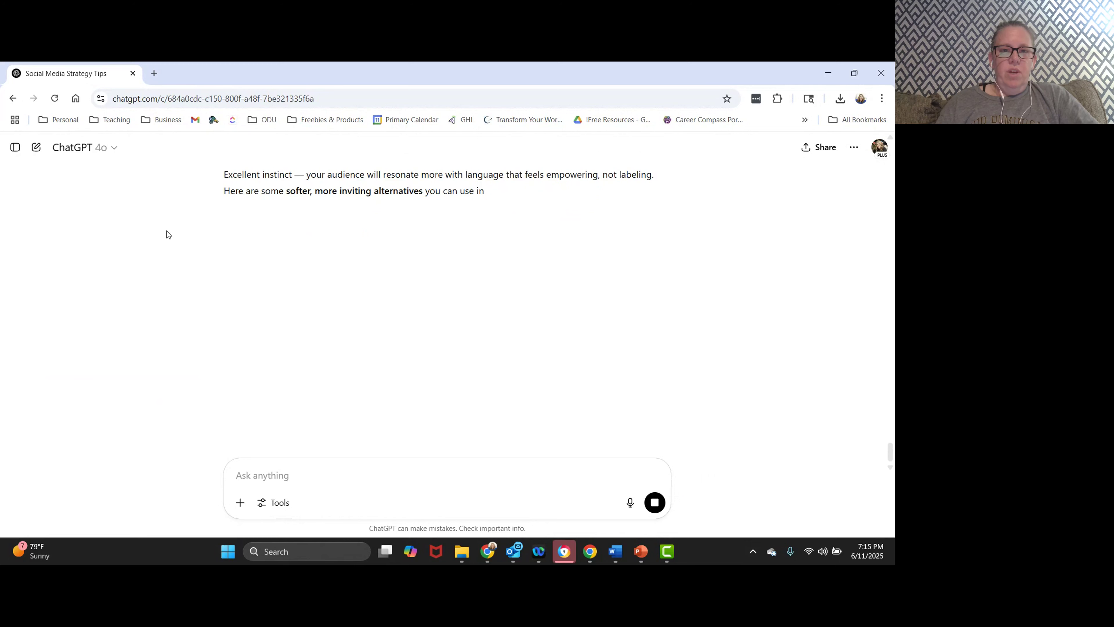
# Review the ideal Instagram posting cadence in the earlier response and retry the interrupted reply about softer language.
pyautogui.scroll(2, 166, 230)
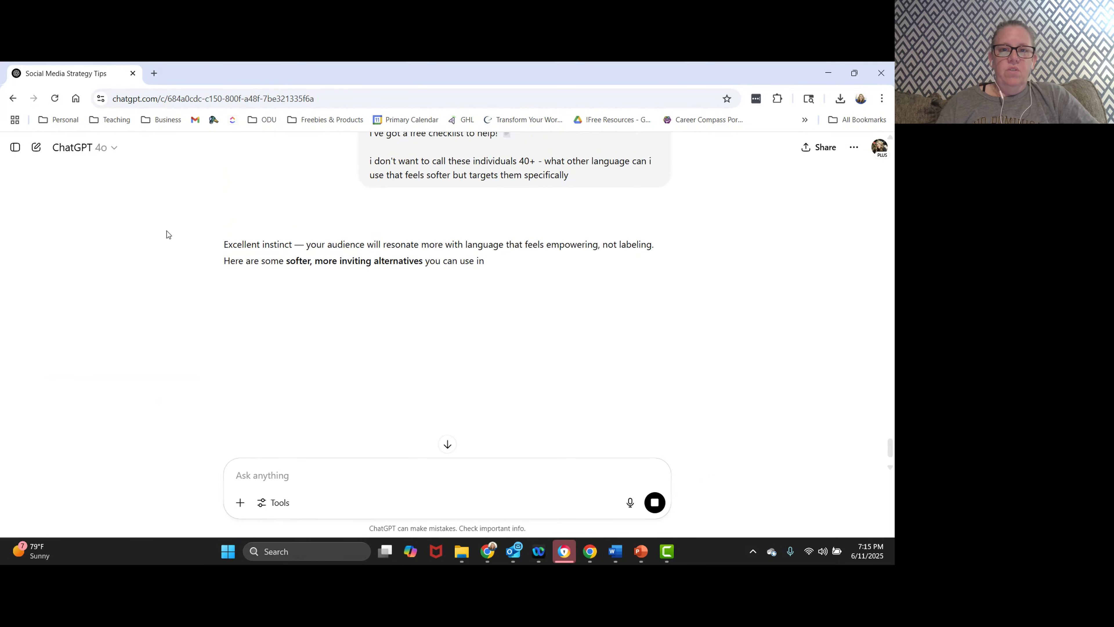
pyautogui.scroll(-1, 166, 231)
pyautogui.scroll(2, 166, 231)
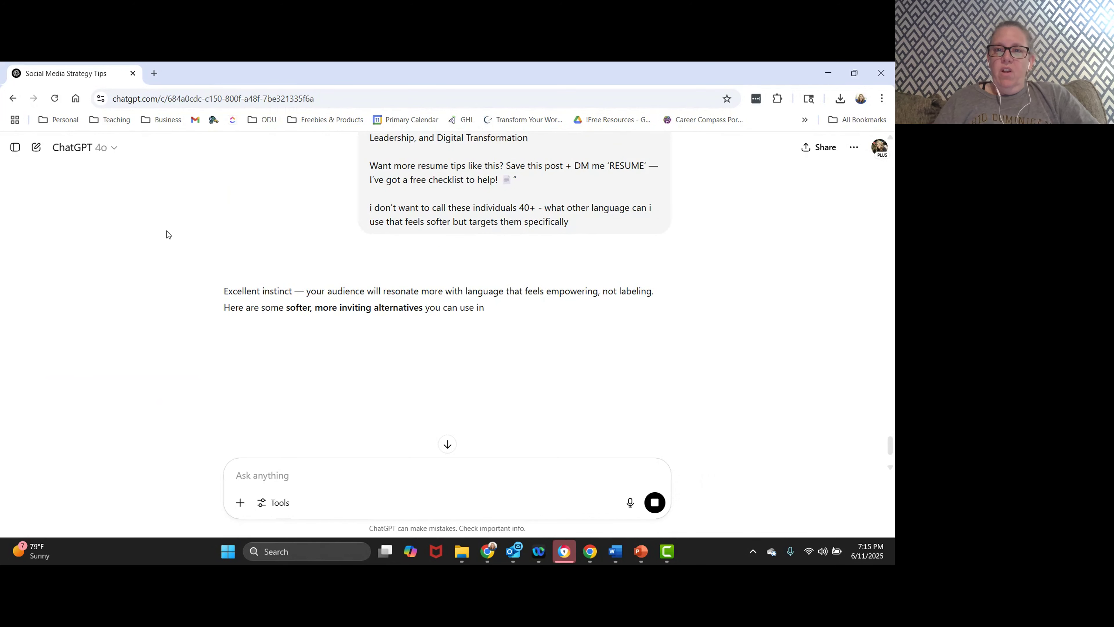
pyautogui.scroll(7, 232, 264)
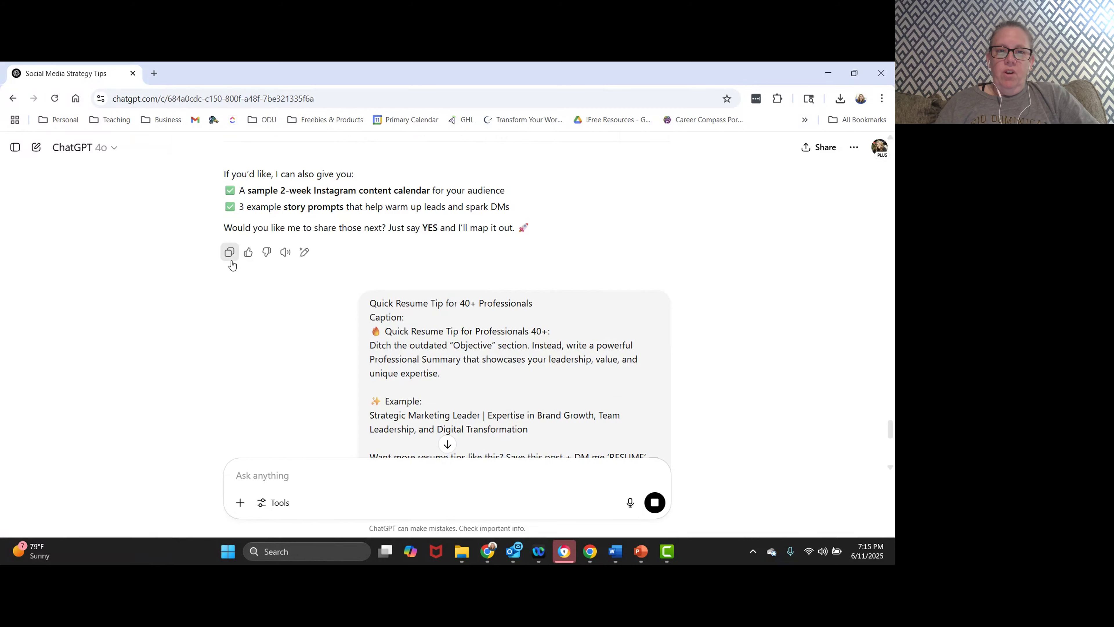
pyautogui.scroll(5, 194, 309)
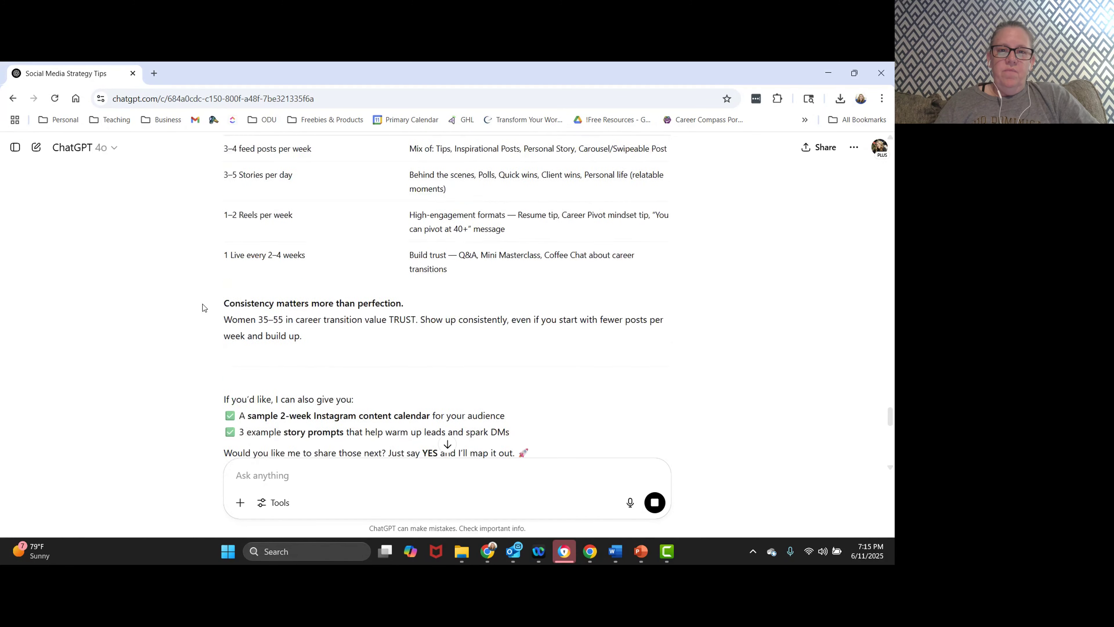
pyautogui.scroll(3, 203, 307)
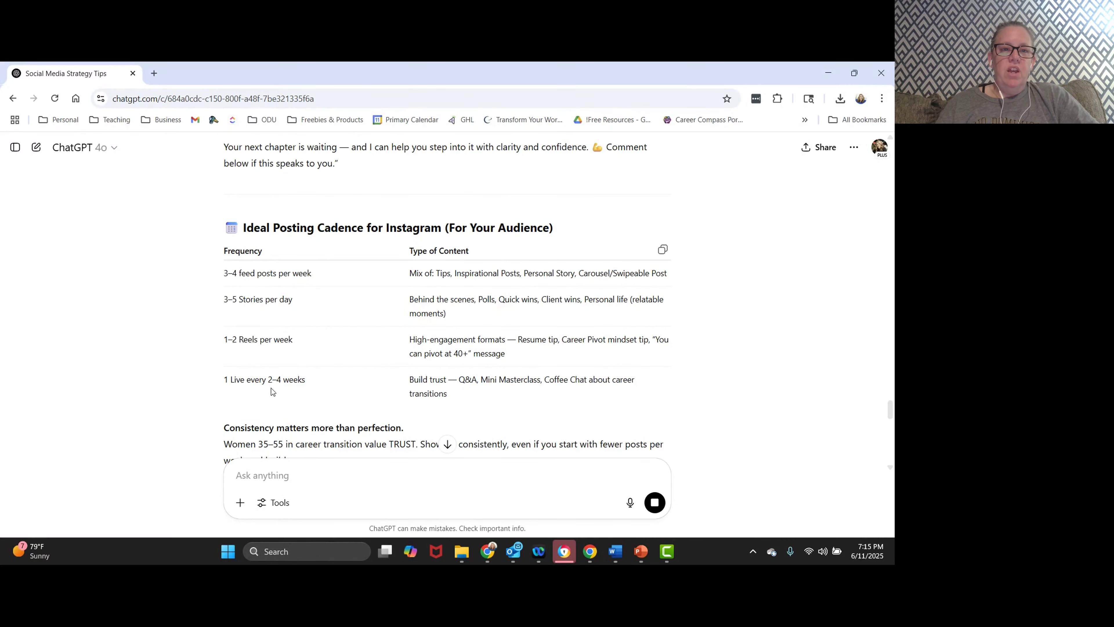
pyautogui.scroll(-4, 466, 385)
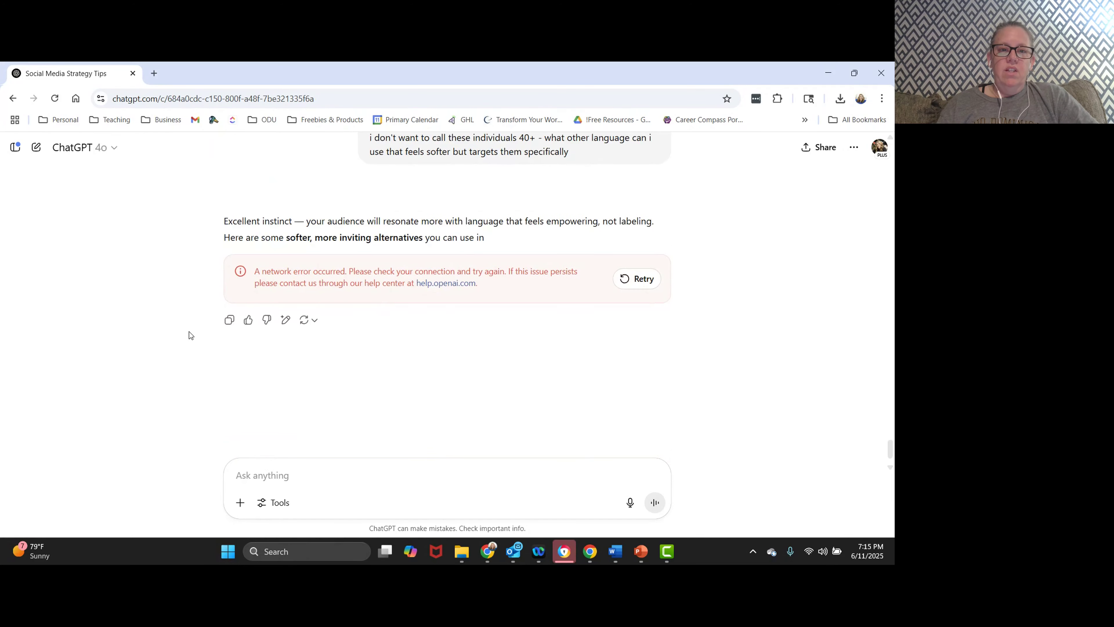
pyautogui.click(644, 278)
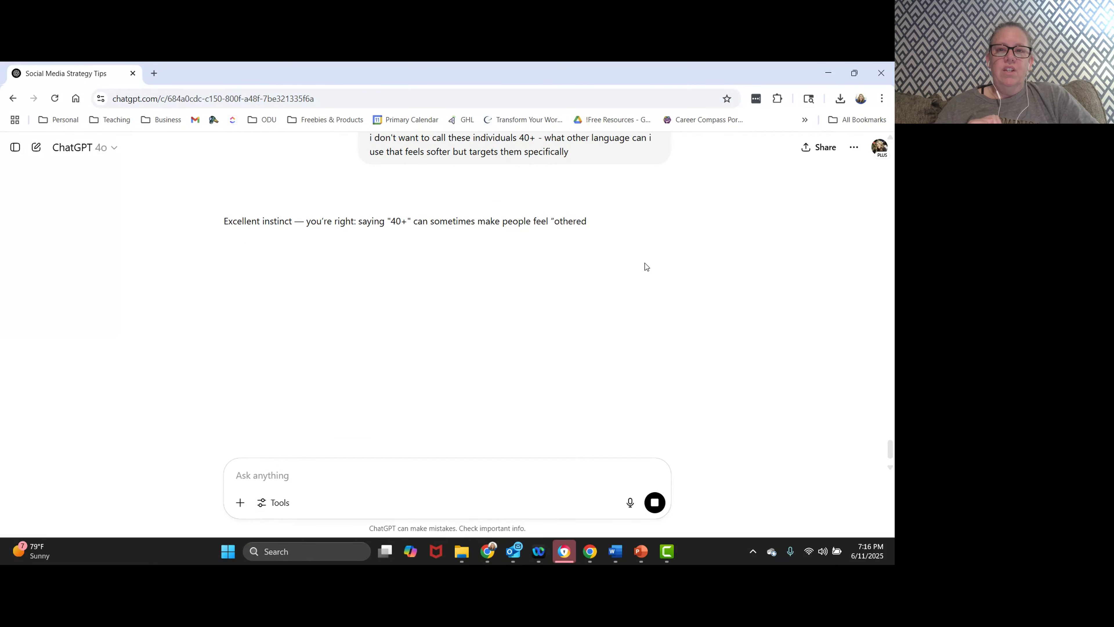
# Find the earlier hashtag list and select its heading "Top 10 Hashtags This Audience Is Searching / Engaging With on Instagram" for copying.
pyautogui.scroll(20, 595, 306)
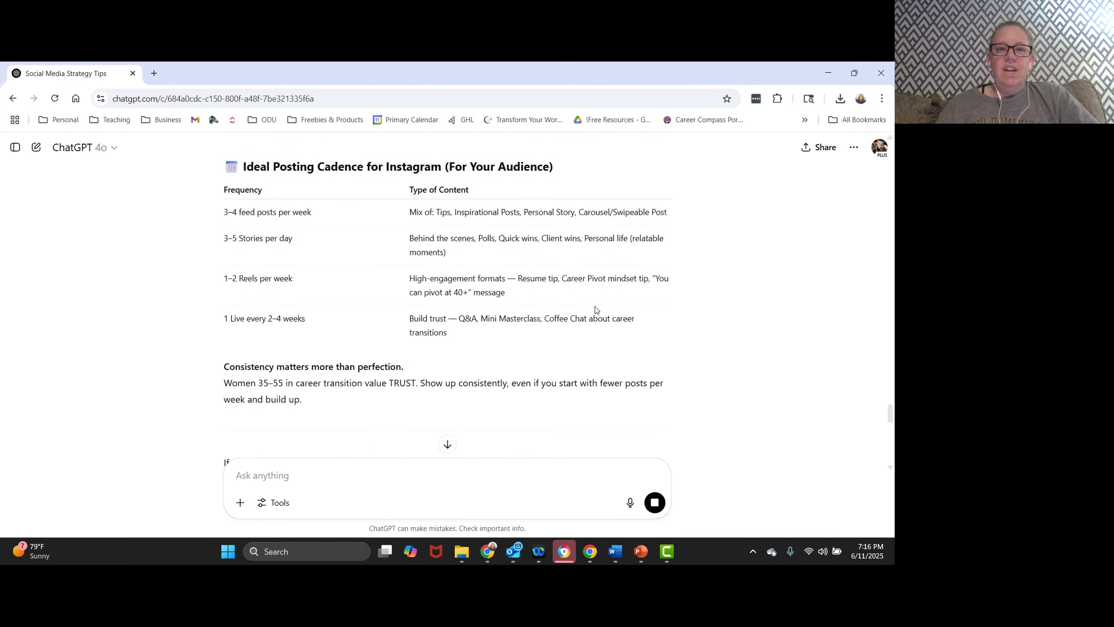
pyautogui.scroll(-15, 610, 313)
pyautogui.scroll(10, 611, 314)
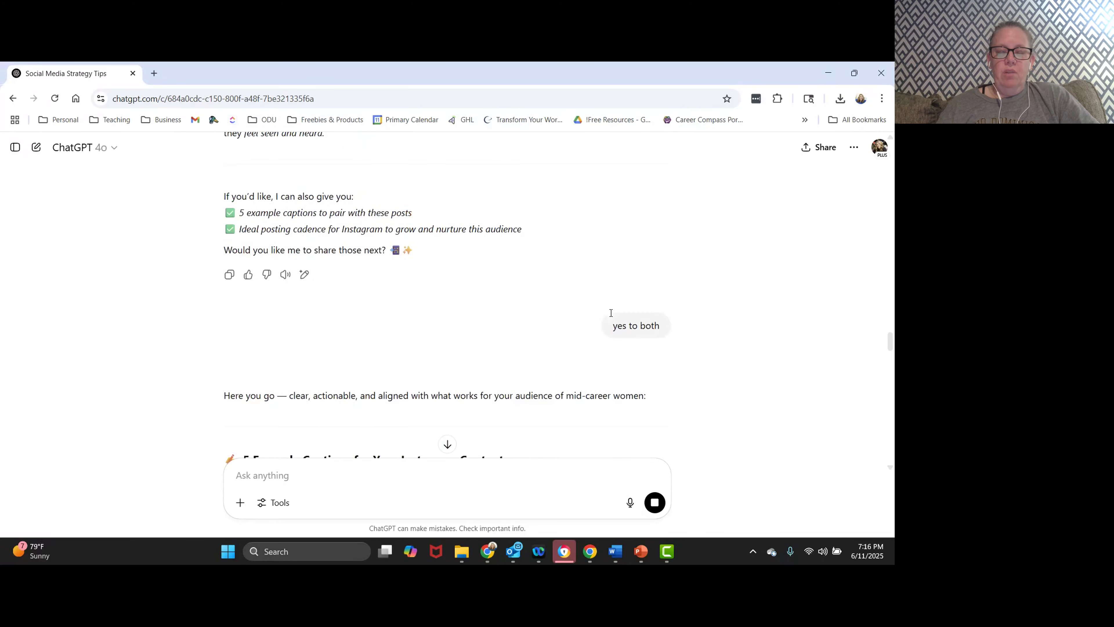
pyautogui.scroll(8, 610, 313)
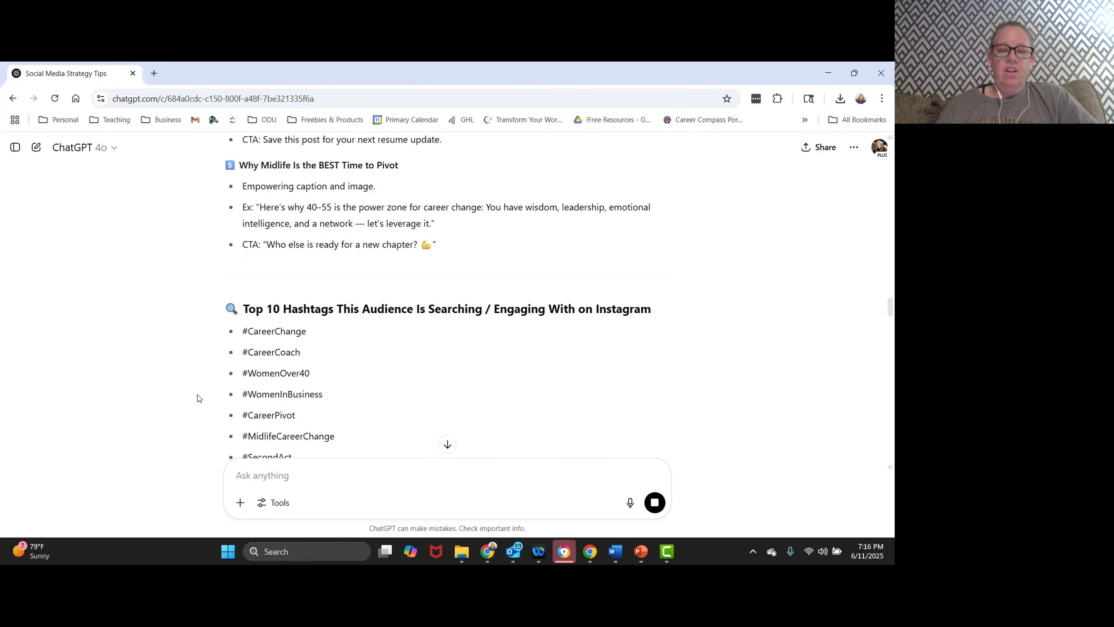
pyautogui.scroll(-6, 197, 399)
pyautogui.scroll(4, 259, 264)
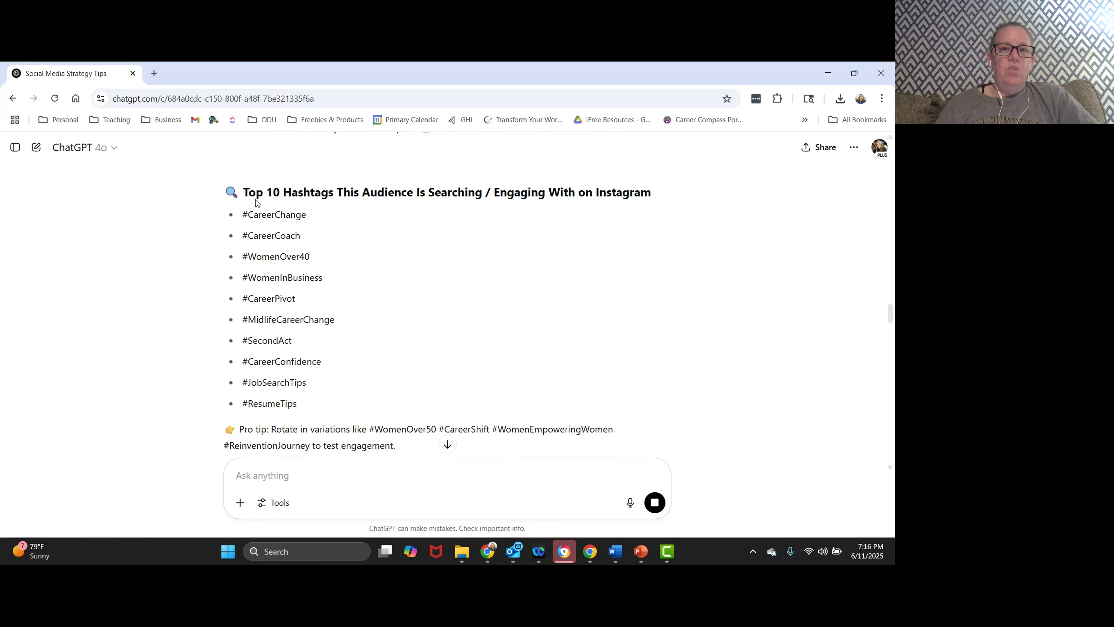
pyautogui.moveTo(245, 199); pyautogui.dragTo(664, 204)
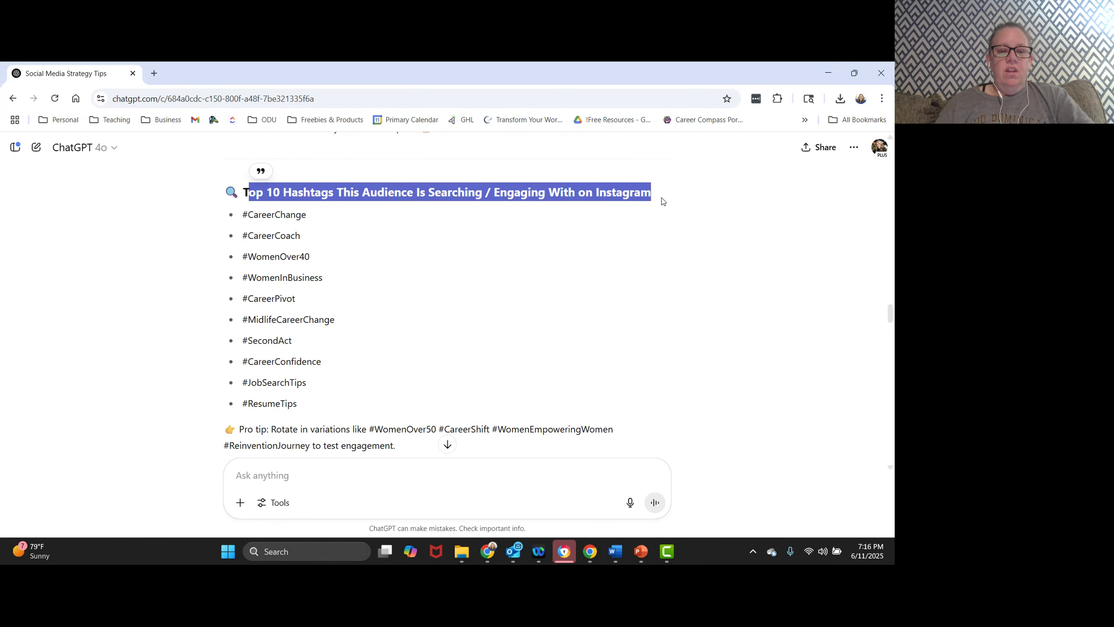
# In a new Google page, search the copied heading with the audience specified as mid-level professionals (females ages 35-55, in a corporate type role for 10+ years).
pyautogui.click(153, 72)
pyautogui.write('google.com')
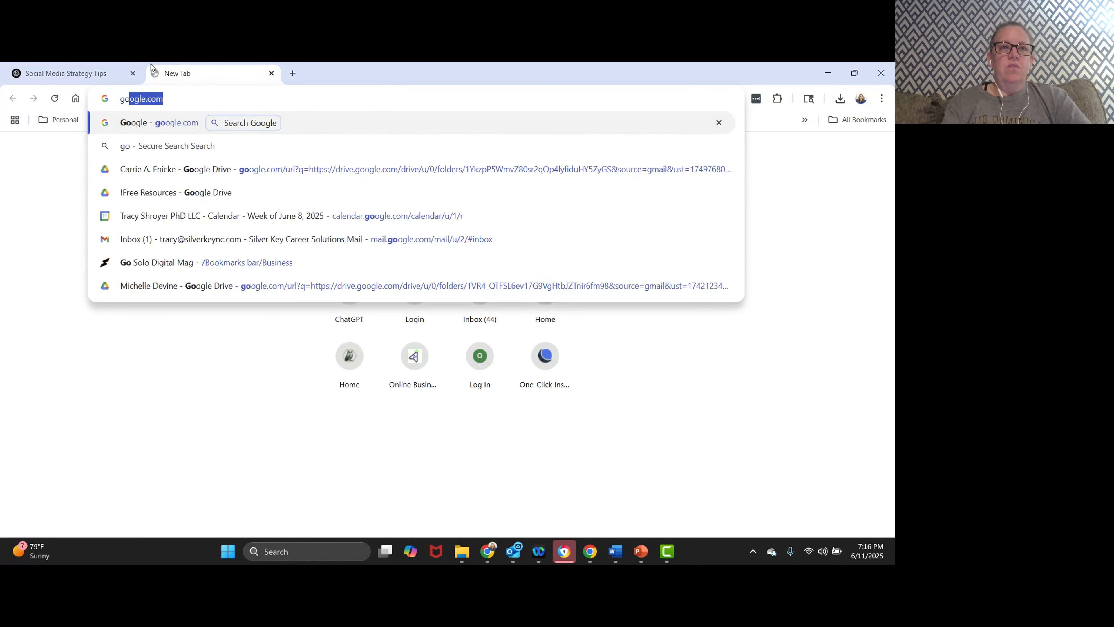
pyautogui.press('Return')
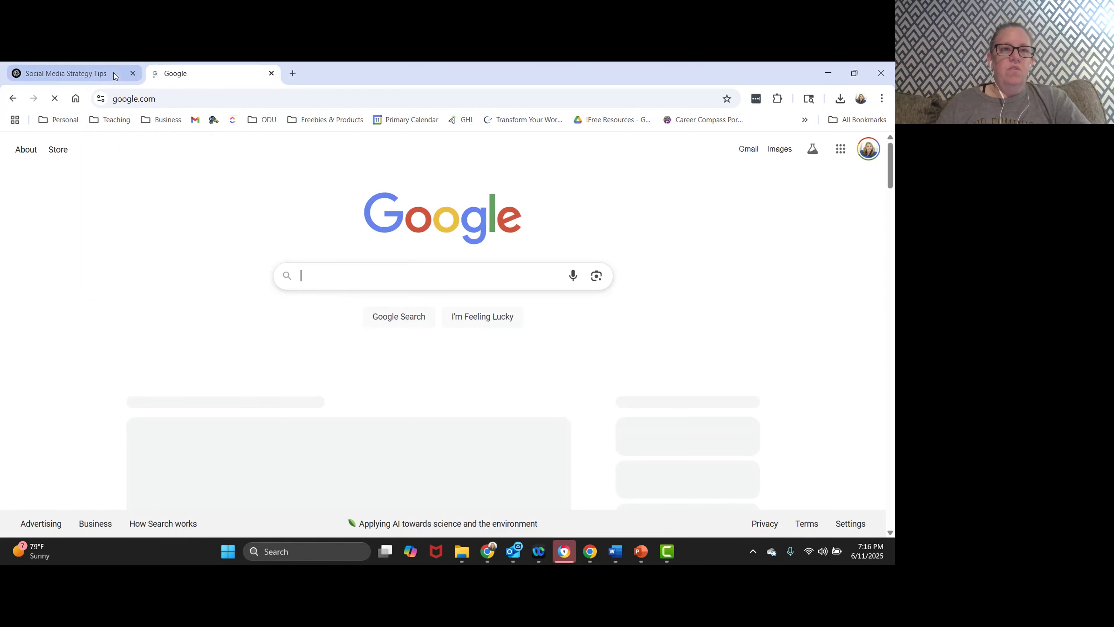
pyautogui.click(106, 76)
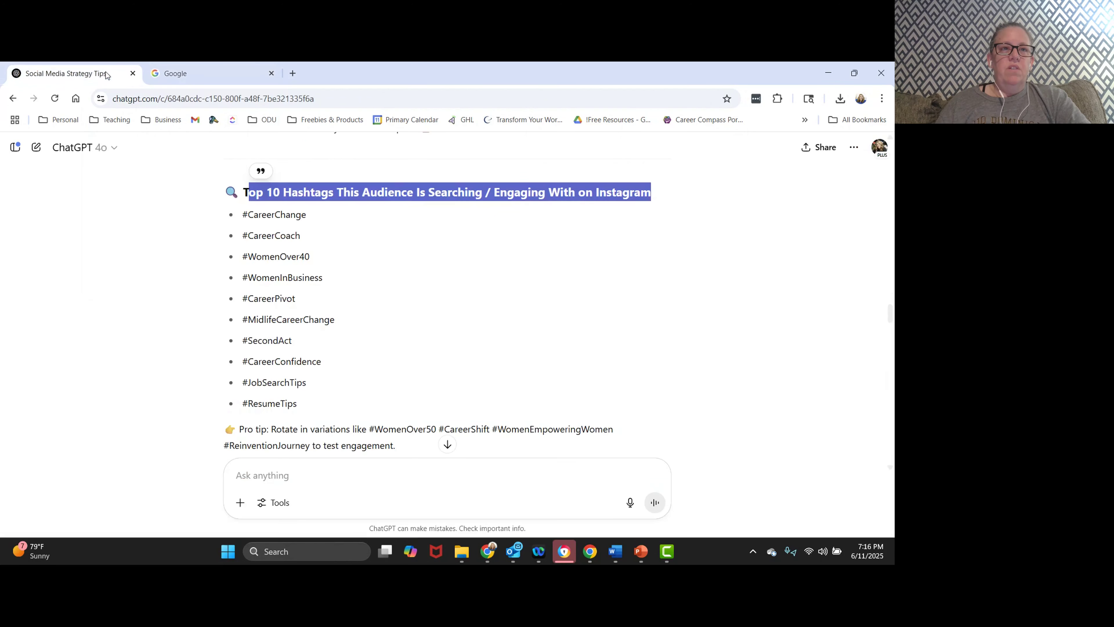
pyautogui.click(173, 70)
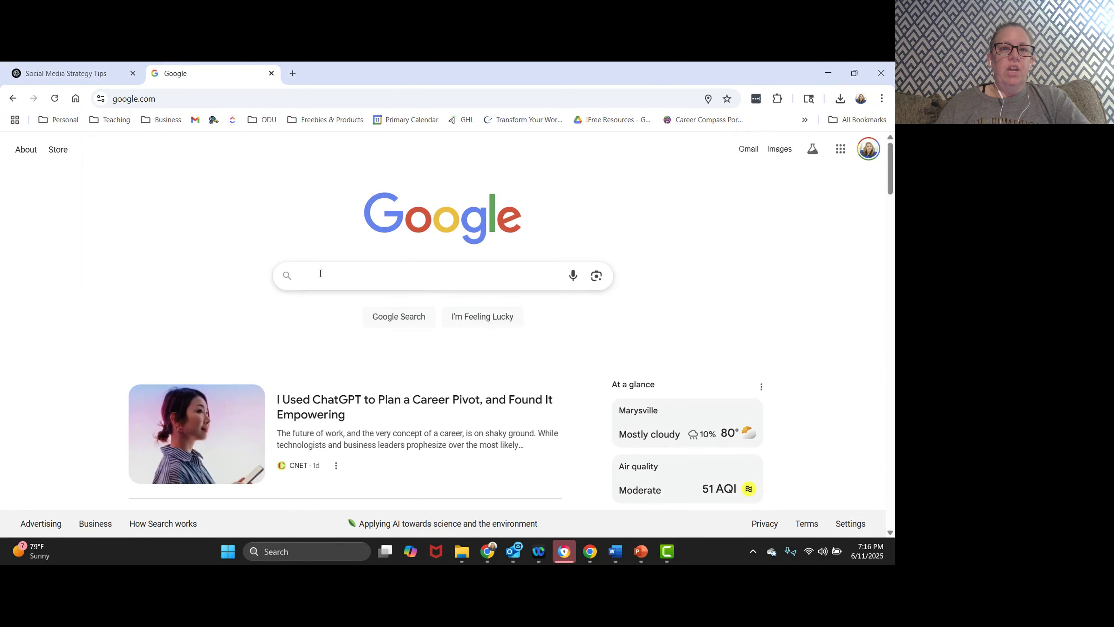
pyautogui.write('top 10 Hashtags This Audience Is Searching / Engaging With on Instagram')
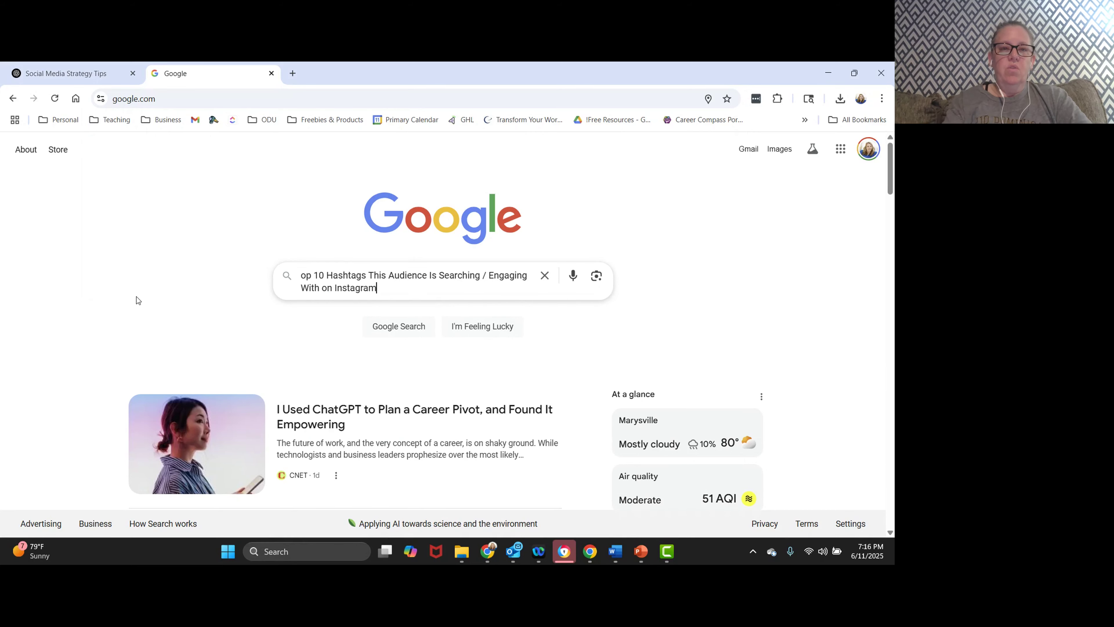
pyautogui.press('Down')
pyautogui.press('End')
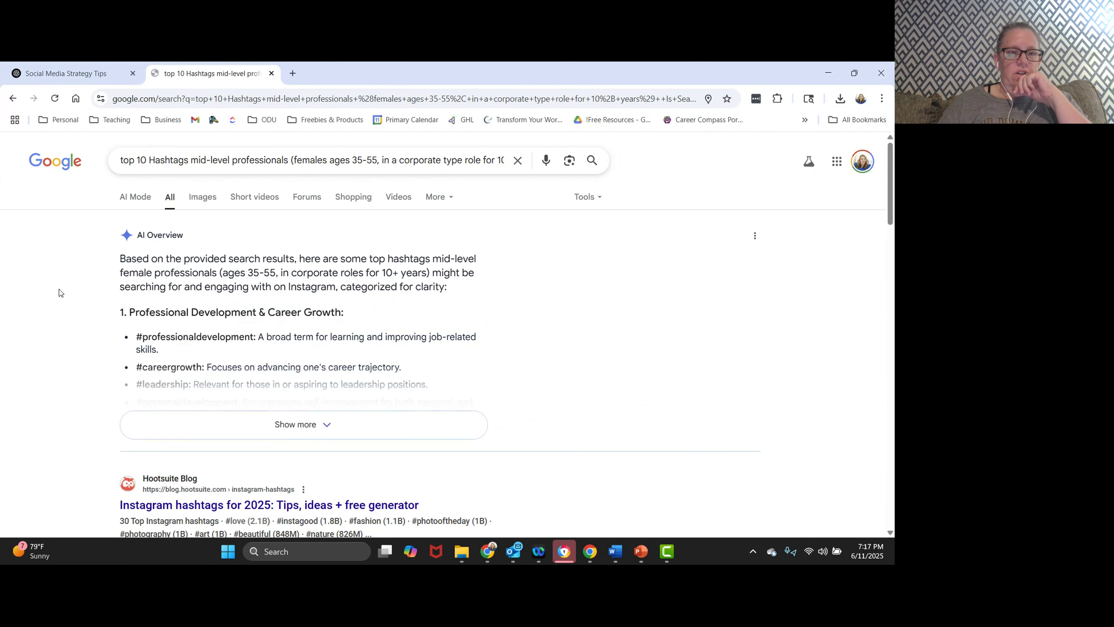
# Arrange the ChatGPT conversation and the Google results side by side in separate windows.
pyautogui.press('super+Right')
pyautogui.click(70, 143)
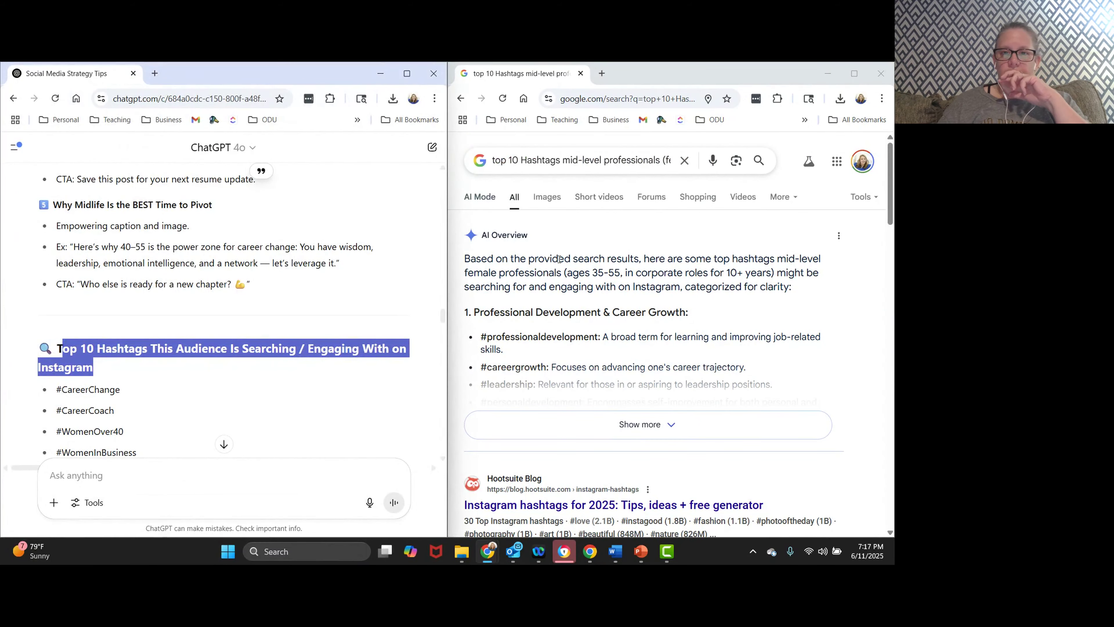
pyautogui.click(543, 230)
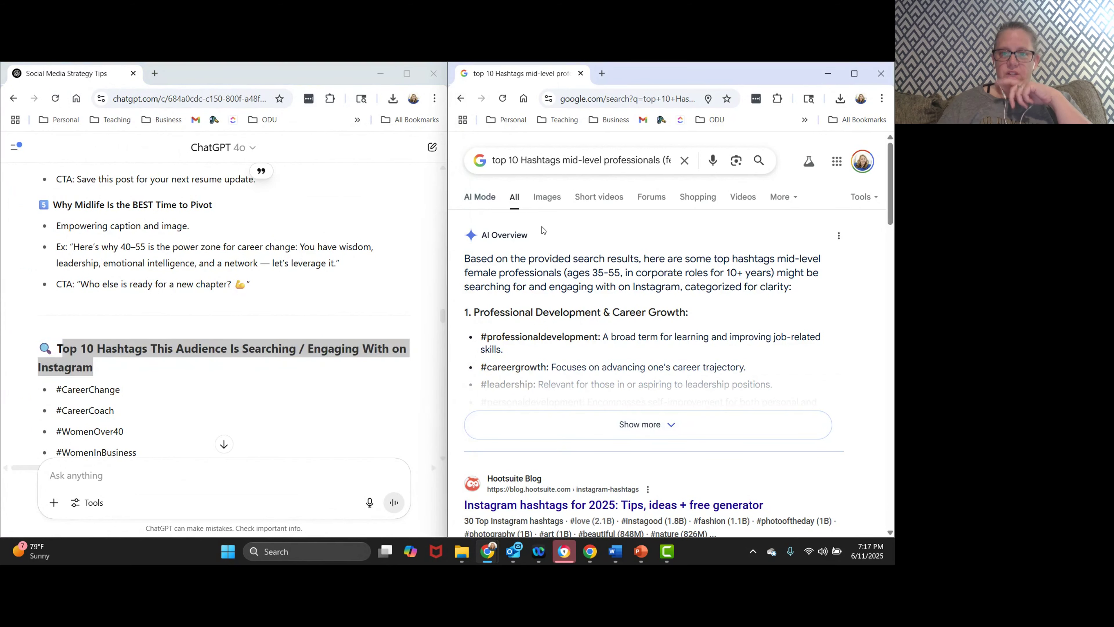
# Expand Google's AI Overview and compare its categorized hashtags with ChatGPT's top 10 hashtag list.
pyautogui.scroll(-1, 543, 230)
pyautogui.click(38, 324)
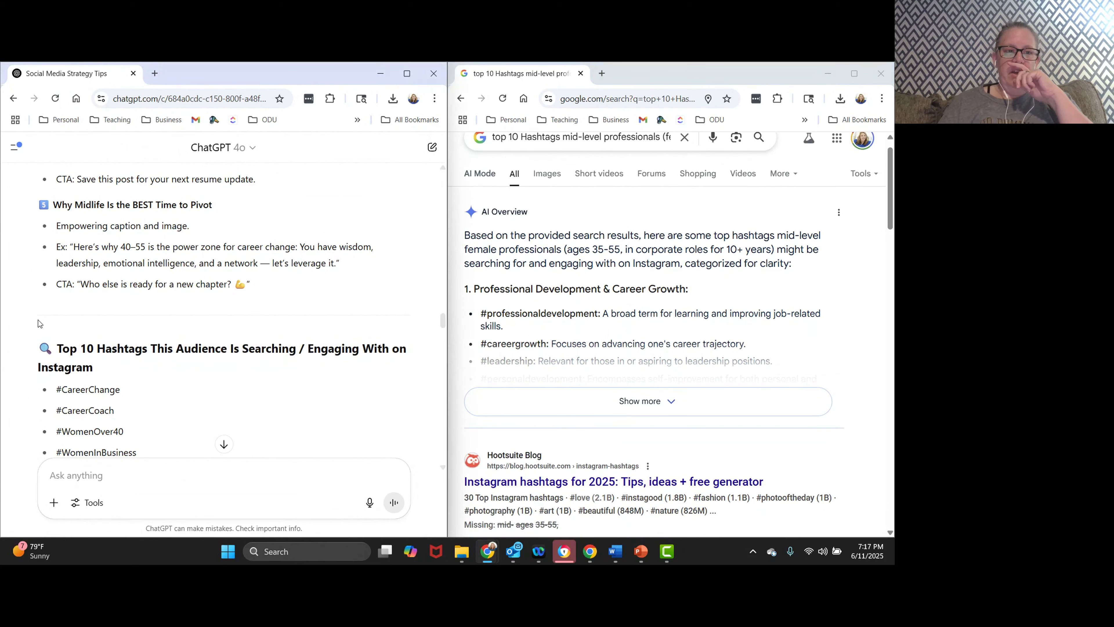
pyautogui.scroll(-4, 38, 324)
pyautogui.click(522, 335)
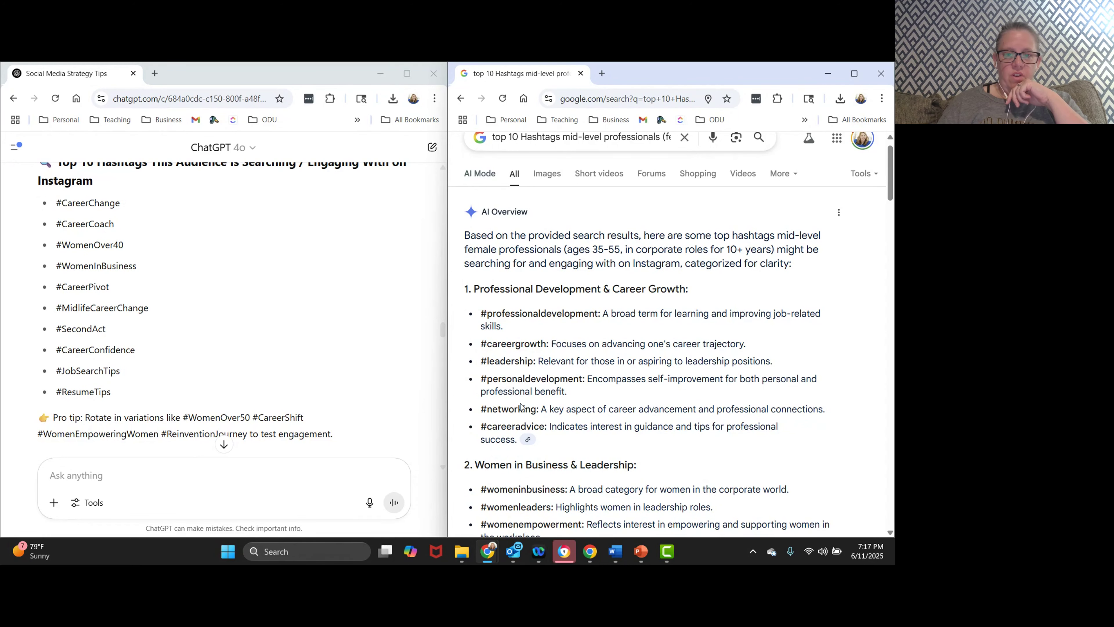
pyautogui.scroll(-4, 611, 393)
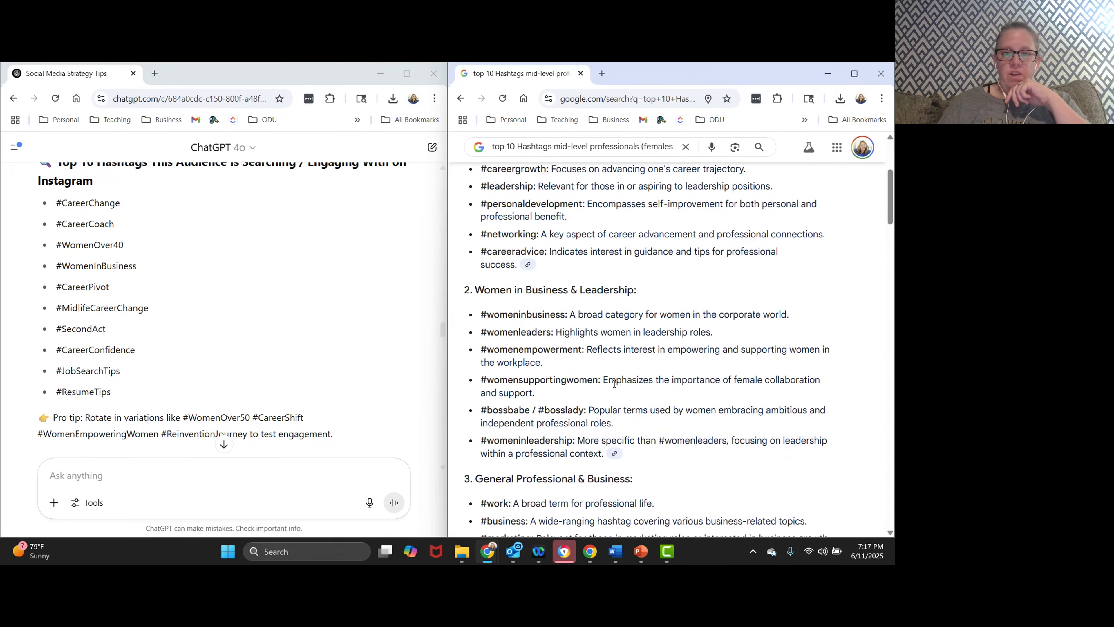
pyautogui.scroll(-3, 606, 376)
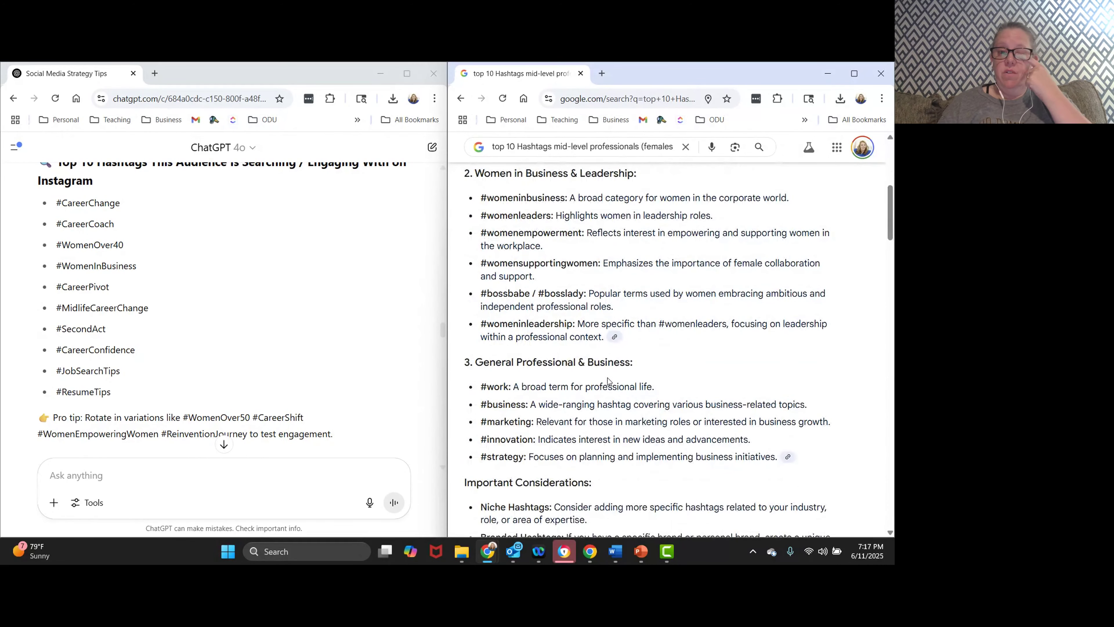
pyautogui.scroll(10, 606, 371)
pyautogui.scroll(-5, 582, 328)
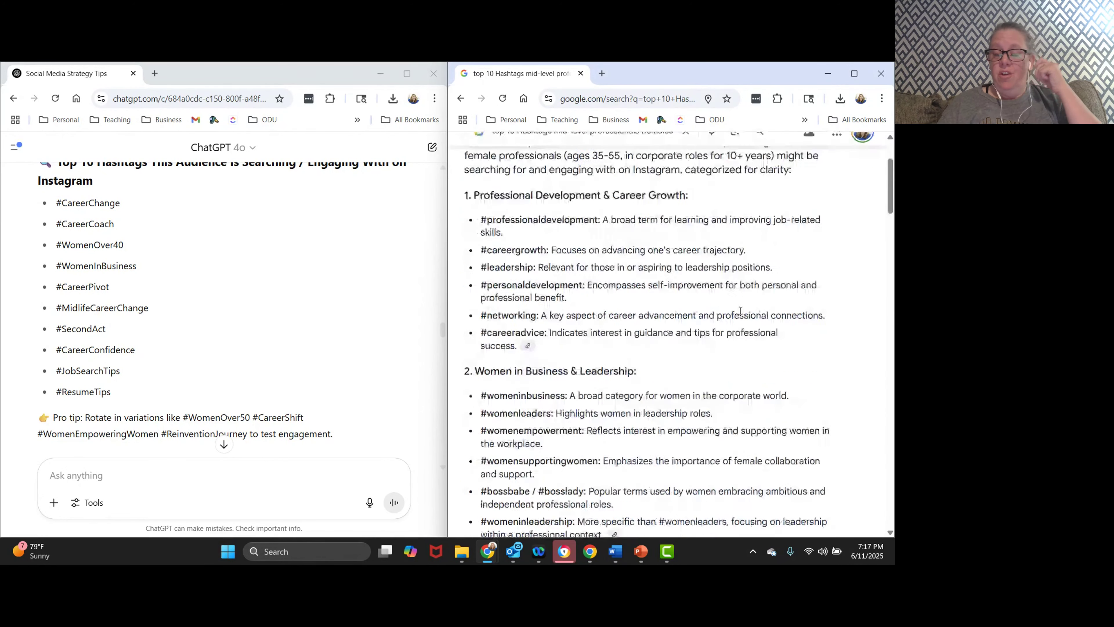
# Open the Hootsuite article "Instagram hashtags for 2025: Tips, ideas + free generator" from the results and dismiss its cookie notice.
pyautogui.moveTo(890, 222); pyautogui.dragTo(892, 375)
pyautogui.scroll(5, 496, 250)
pyautogui.click(495, 250)
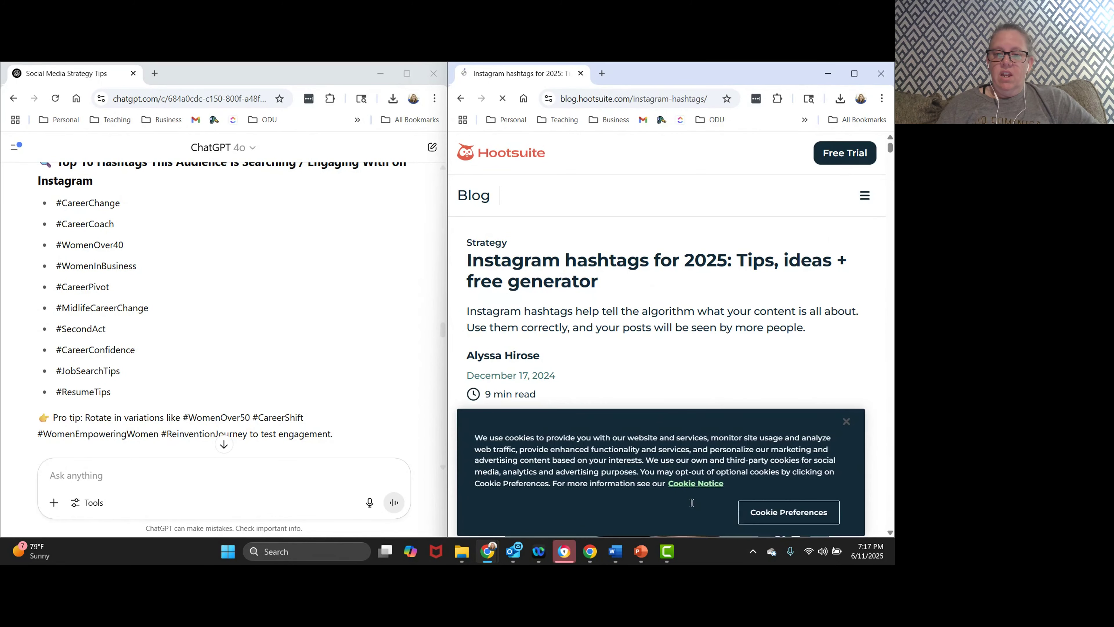
pyautogui.click(847, 413)
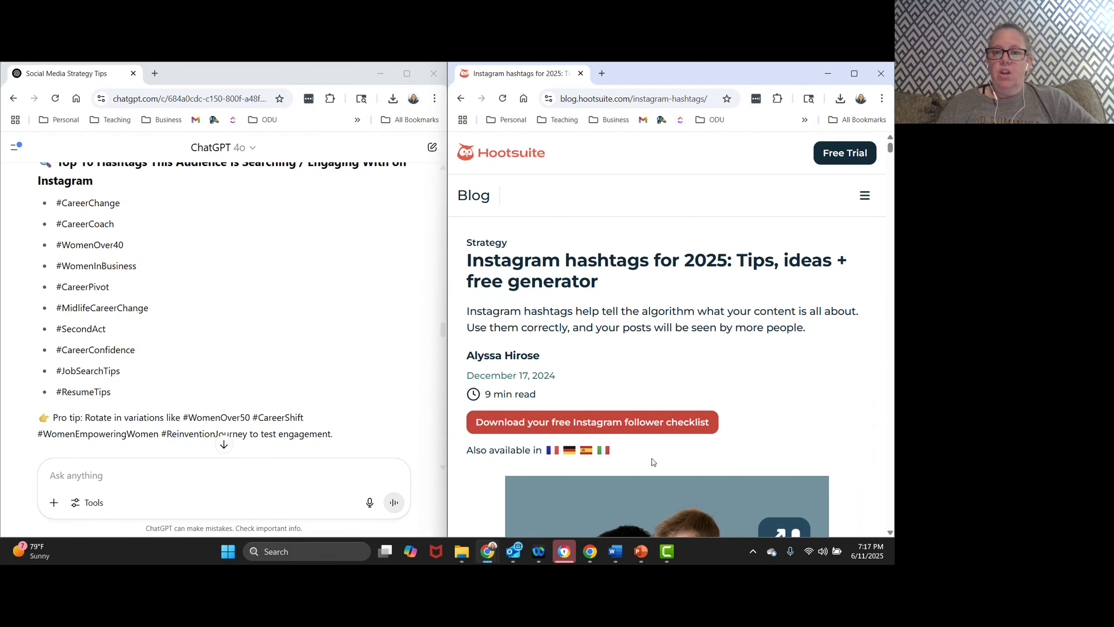
# Look through the Hootsuite article's contents list and go to its free Instagram hashtag generator section.
pyautogui.scroll(-12, 774, 349)
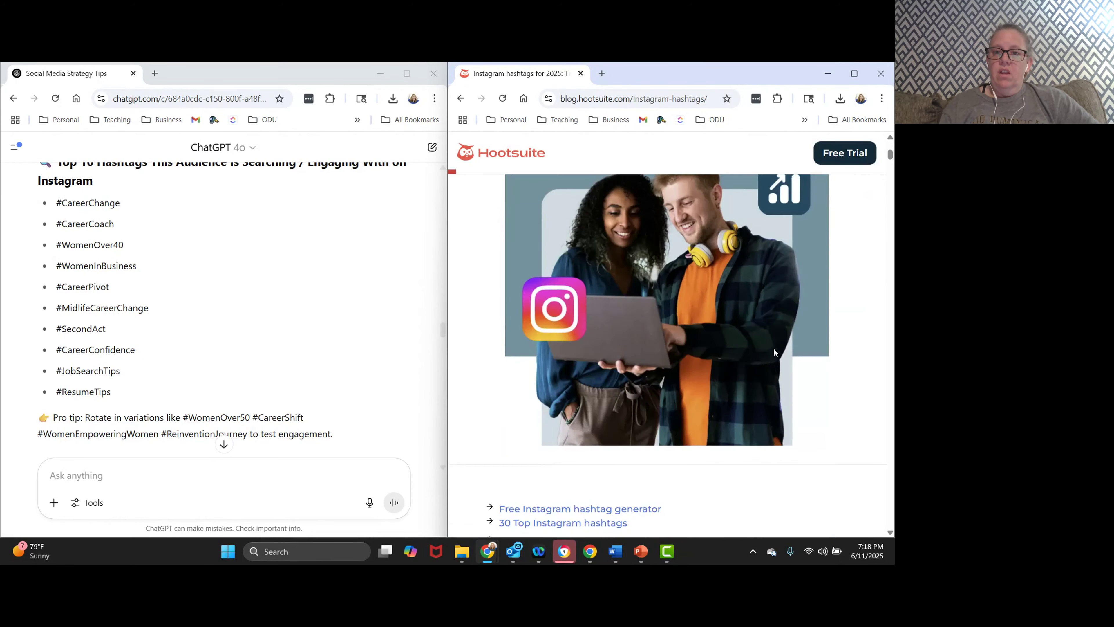
pyautogui.scroll(1, 775, 354)
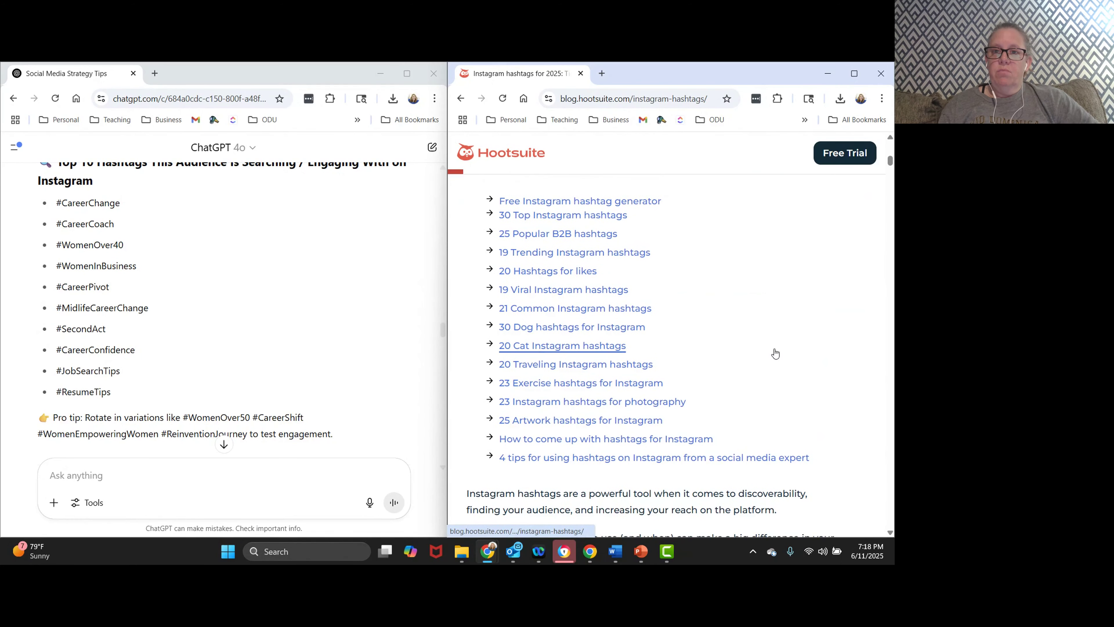
pyautogui.scroll(-1, 775, 353)
pyautogui.scroll(2, 774, 354)
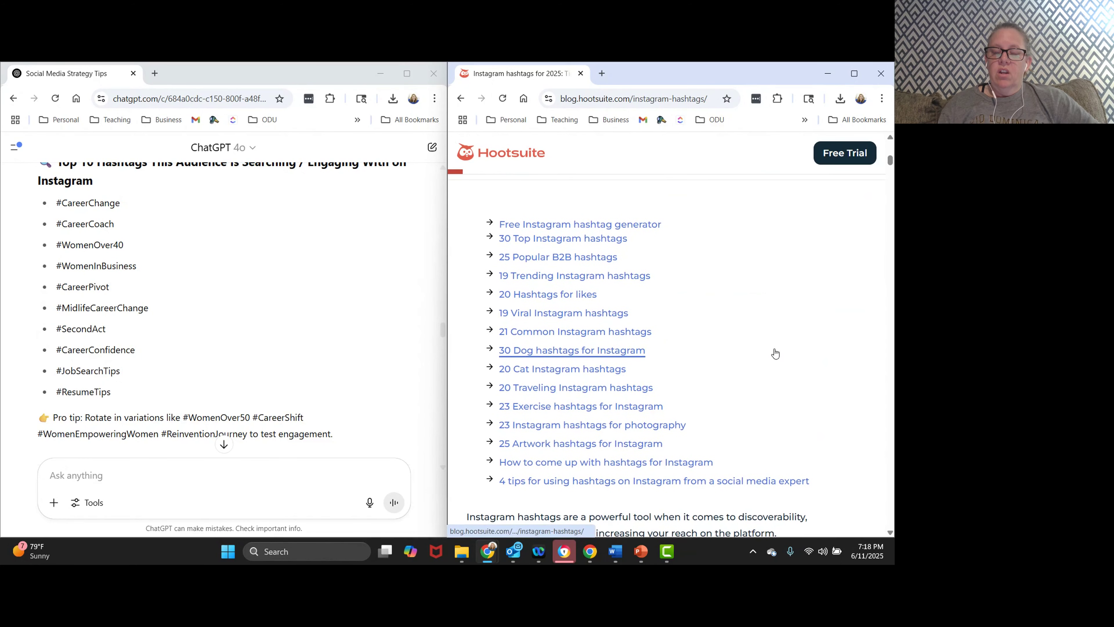
pyautogui.click(554, 224)
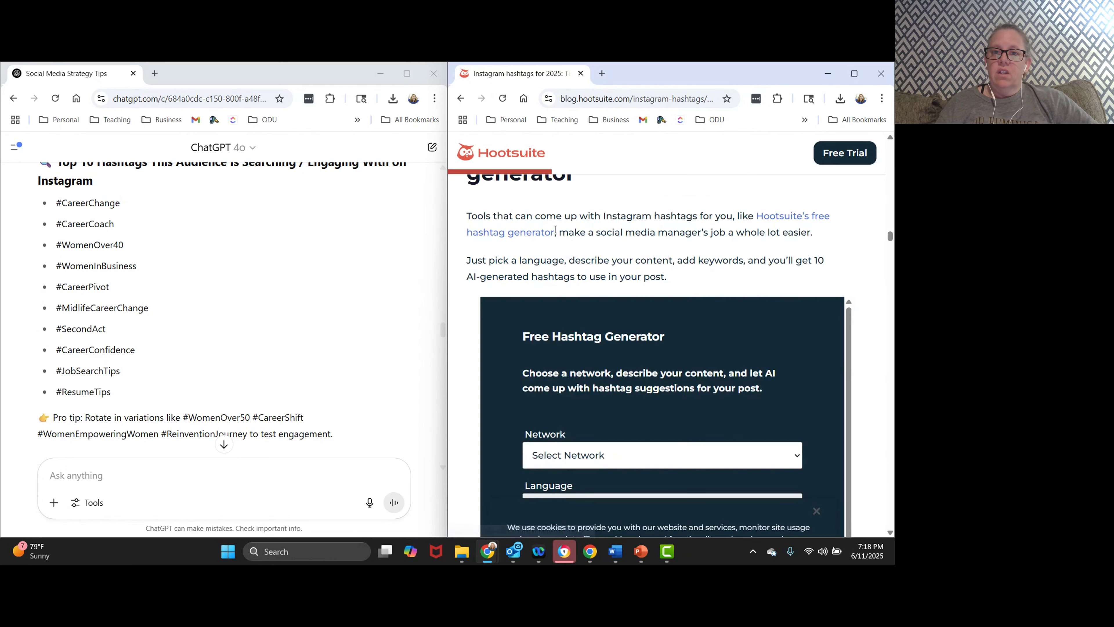
# Open the best-hashtags.com page for #professionalwomen and compare its most popular hashtag sets with ChatGPT's top 10 list.
pyautogui.click(587, 103)
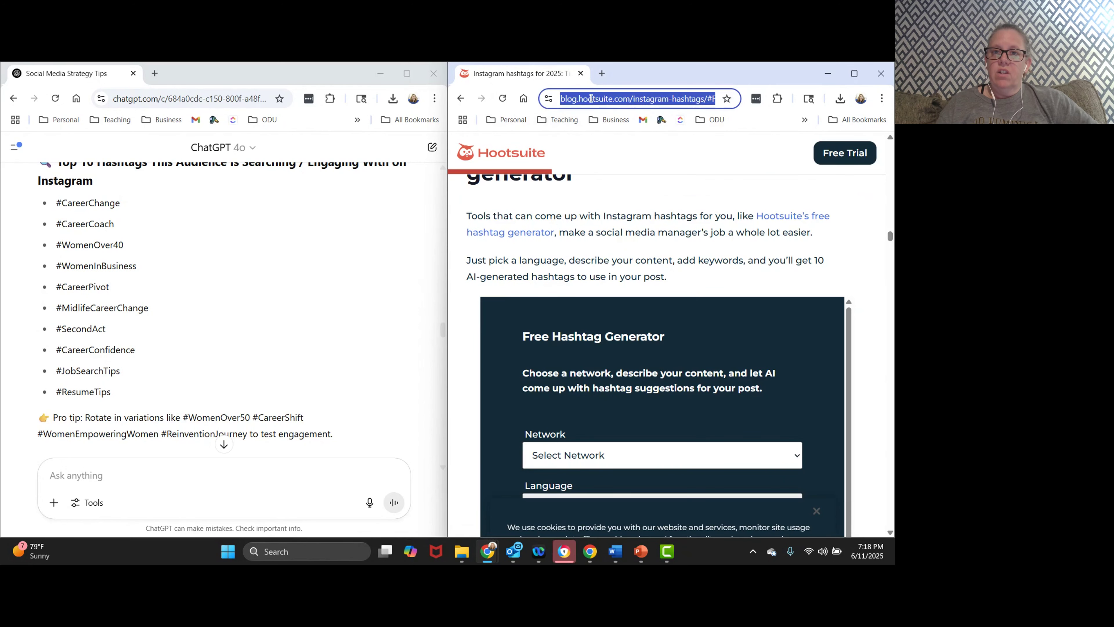
pyautogui.click(553, 233)
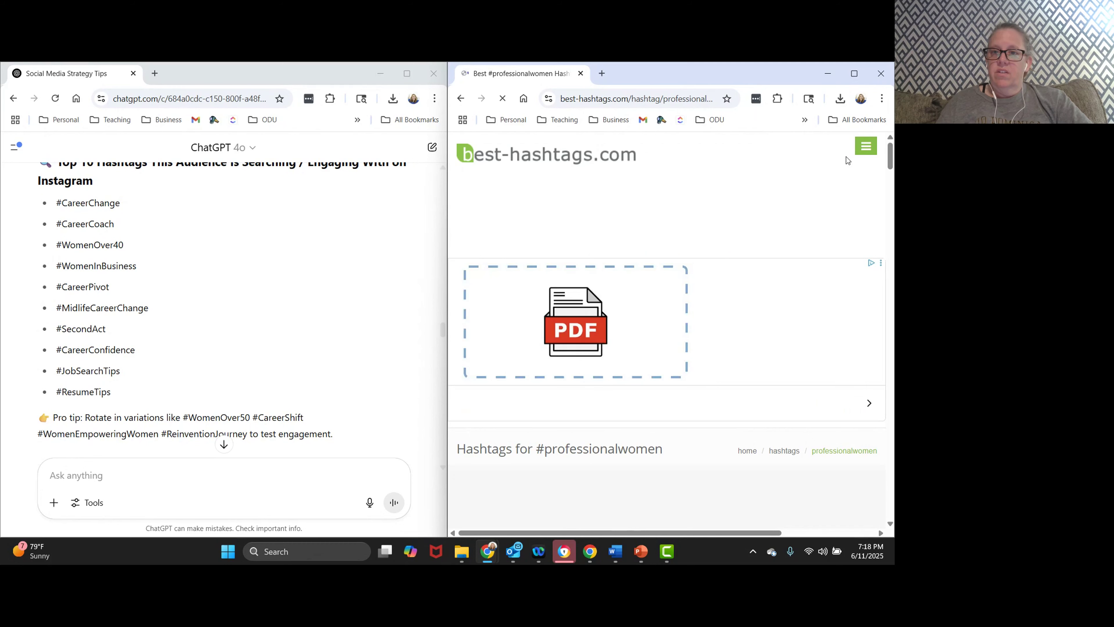
pyautogui.scroll(-5, 819, 251)
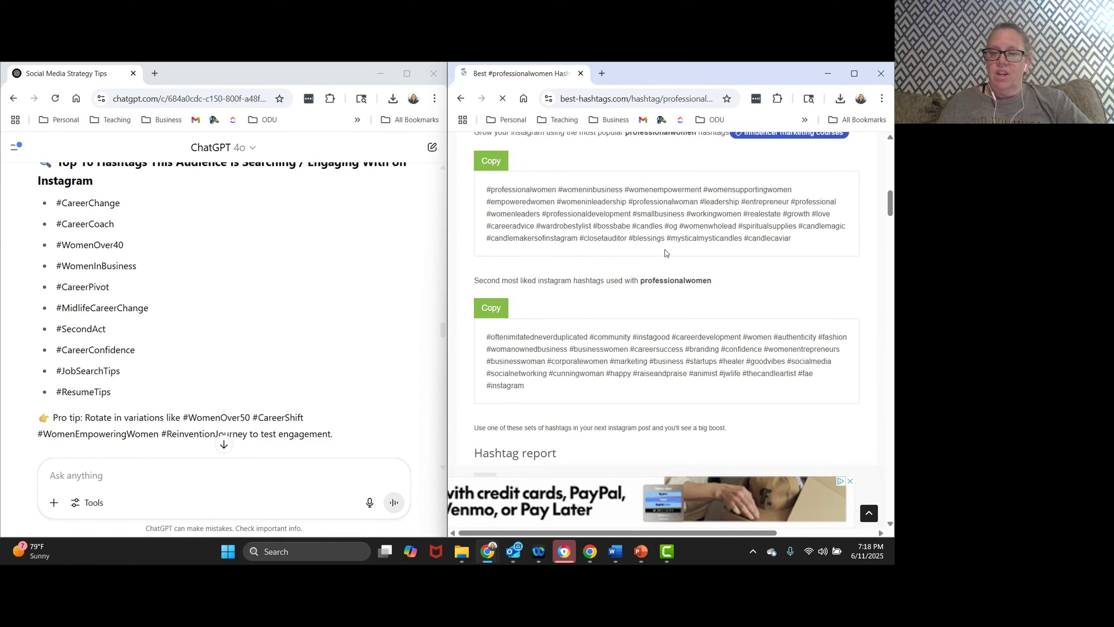
pyautogui.scroll(5, 674, 287)
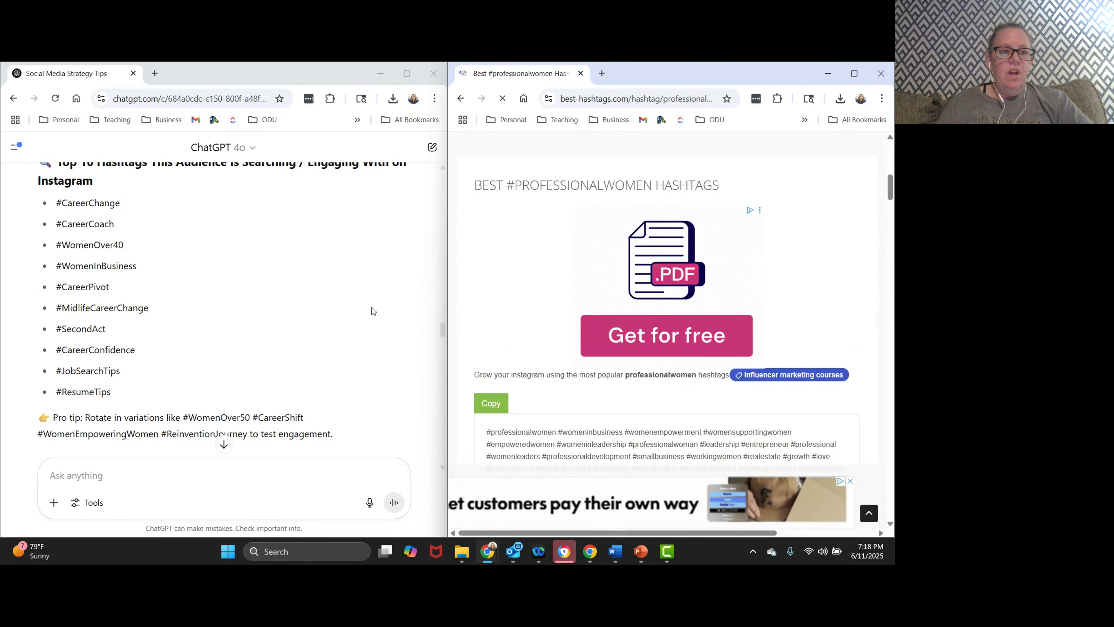
pyautogui.moveTo(889, 190); pyautogui.dragTo(892, 206)
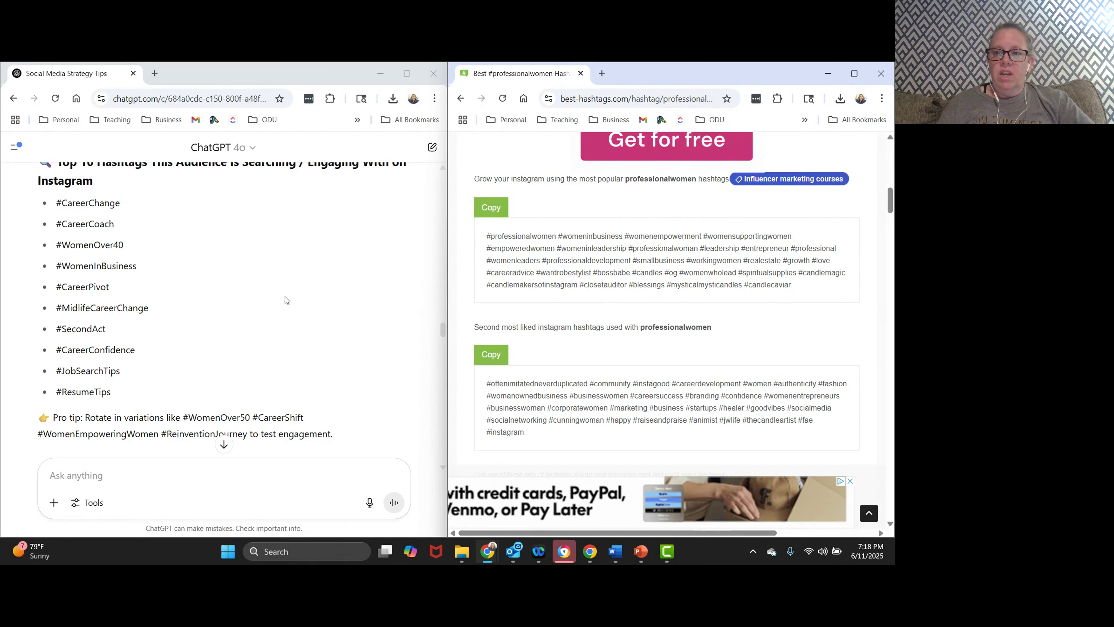
pyautogui.scroll(1, 285, 295)
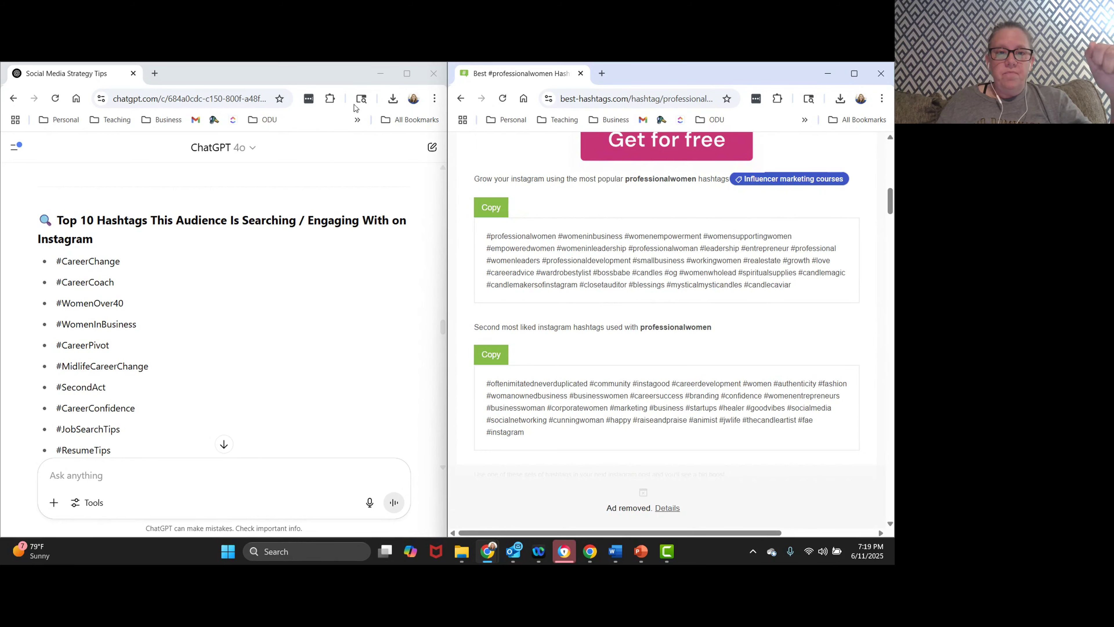
# Maximize the ChatGPT window and submit the prompt "what are 10 initial lines of posts that will attract my audience".
pyautogui.click(407, 74)
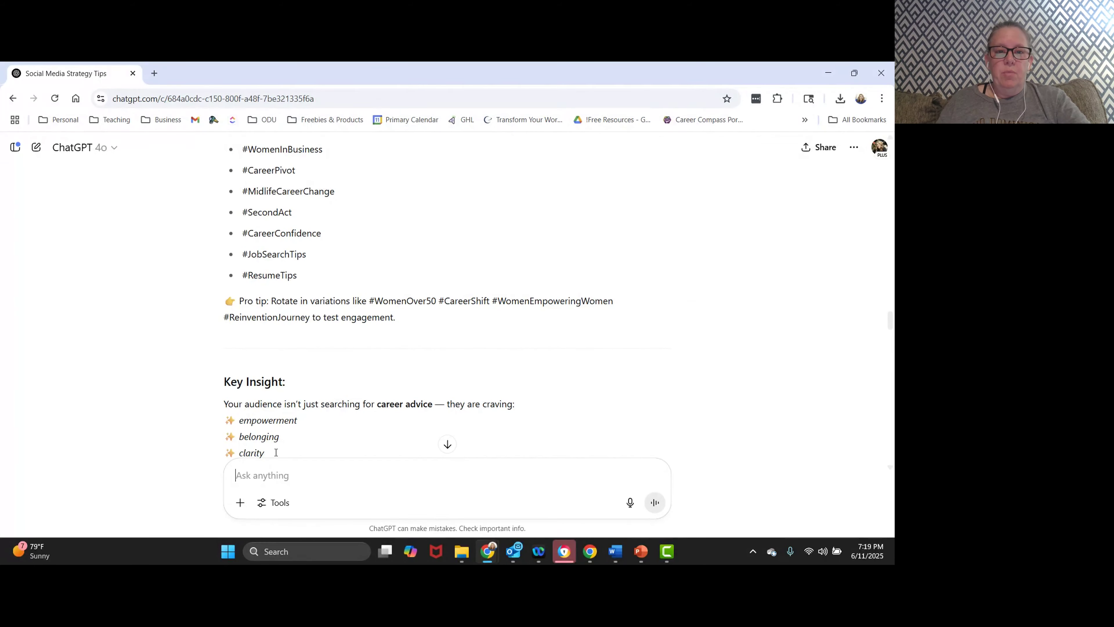
pyautogui.scroll(-1, 182, 396)
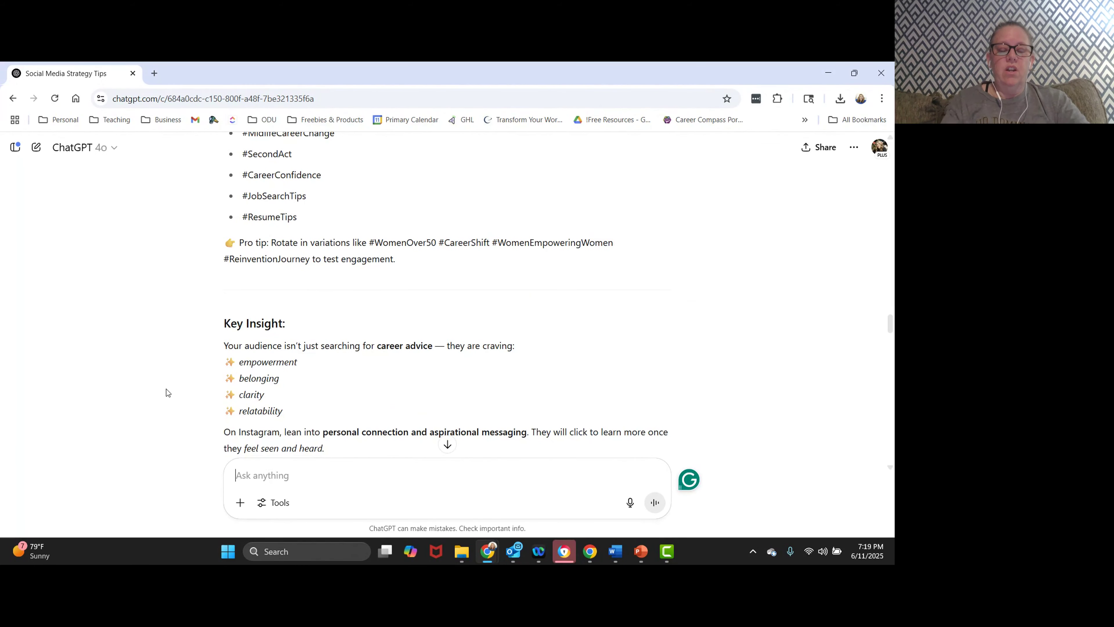
pyautogui.write('what are 10 ')
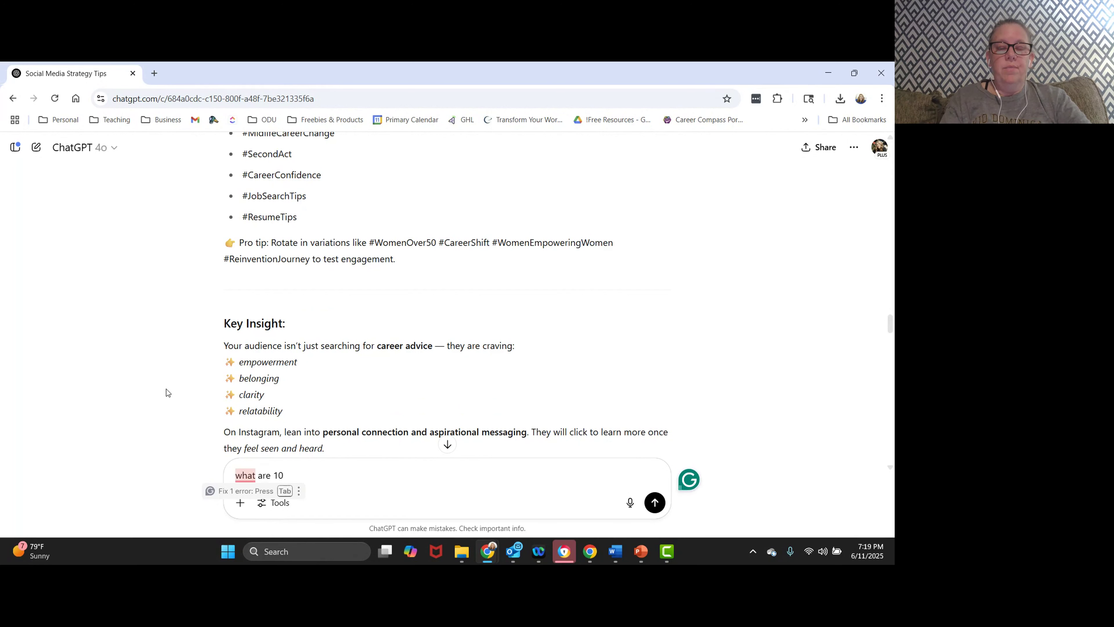
pyautogui.write('initial l')
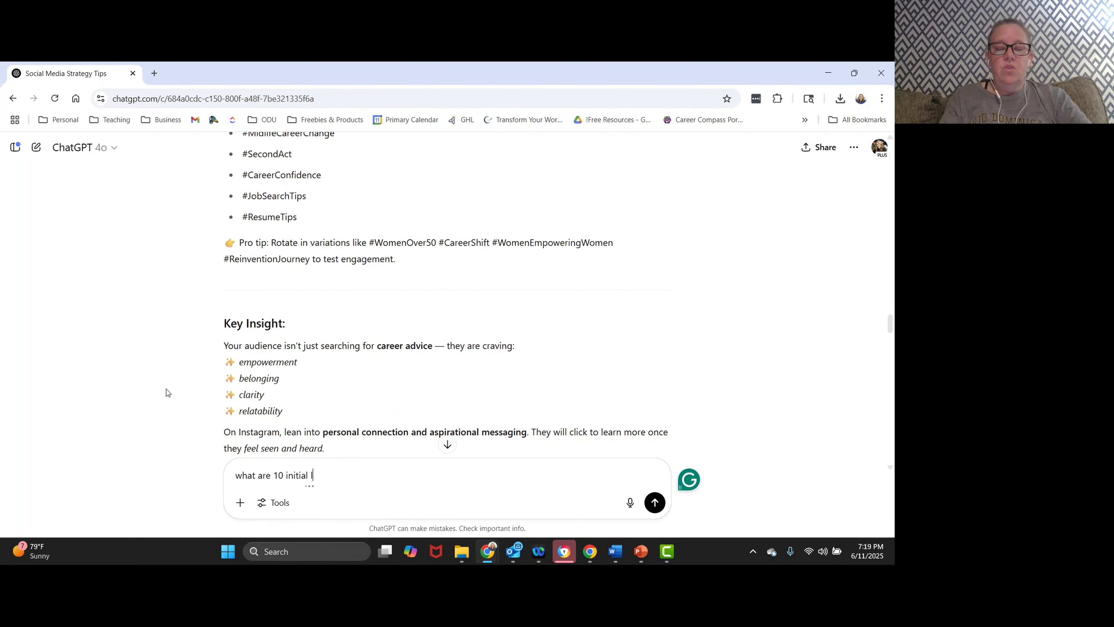
pyautogui.write('ines ')
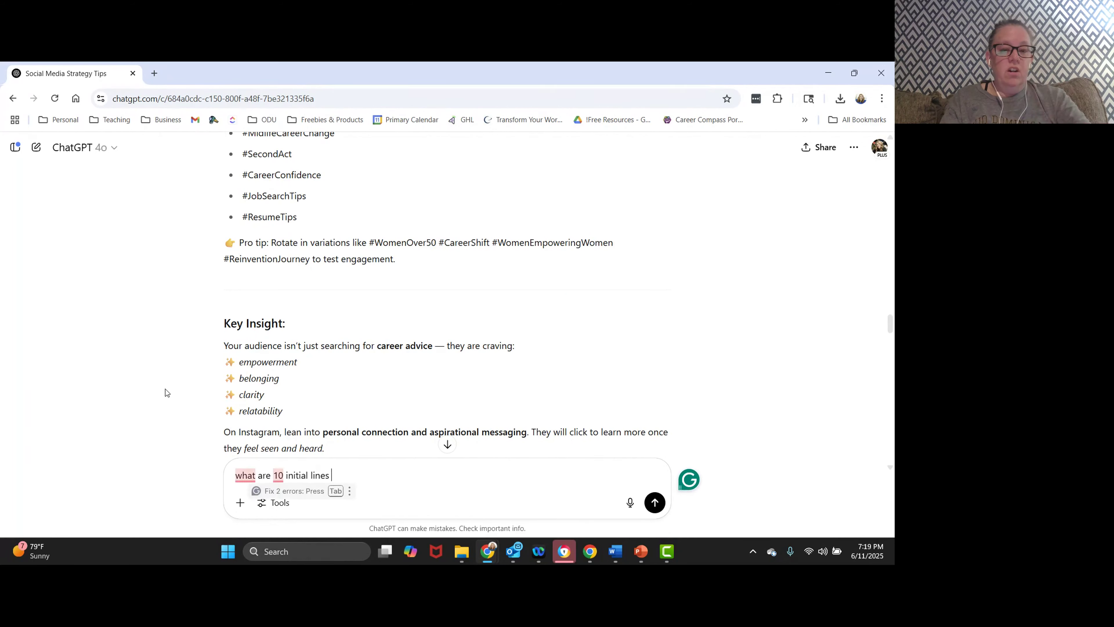
pyautogui.write('of posts that will attract my audience')
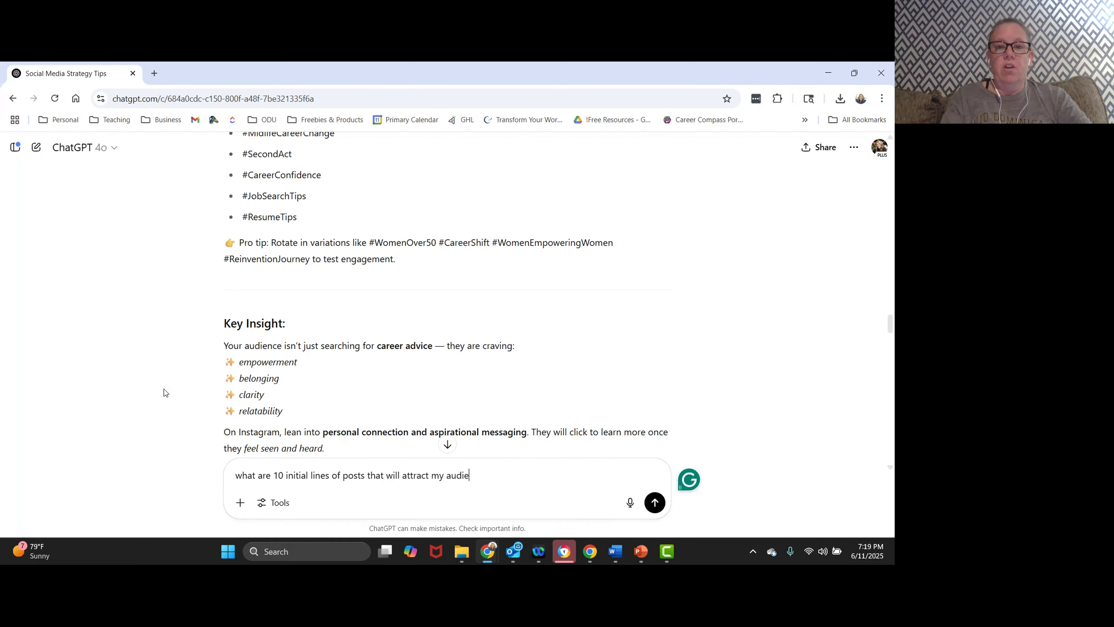
pyautogui.press('Return')
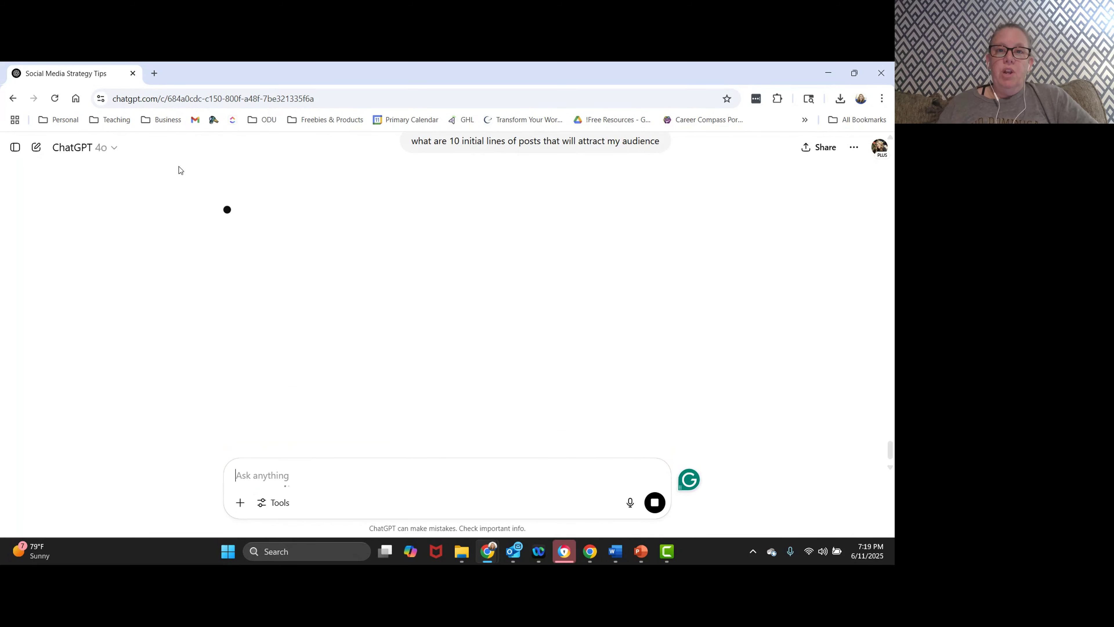
pyautogui.scroll(1, 184, 206)
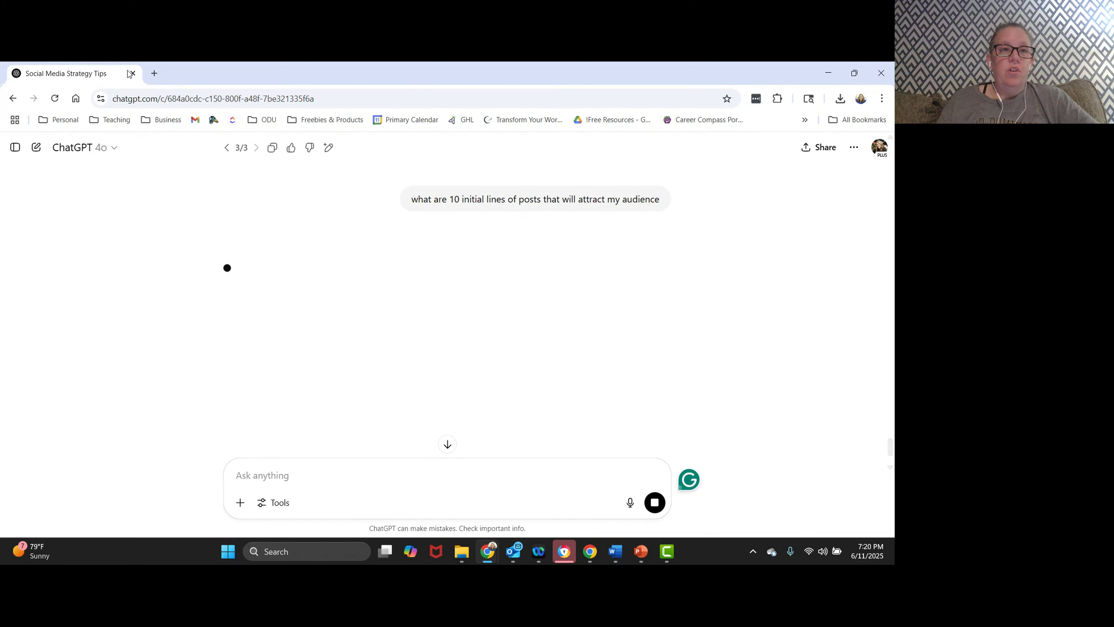
# Search Google for "top hooks for posts for mid-level professional woman" and open social-influence.co's article on 65 Instagram caption hooks.
pyautogui.click(155, 74)
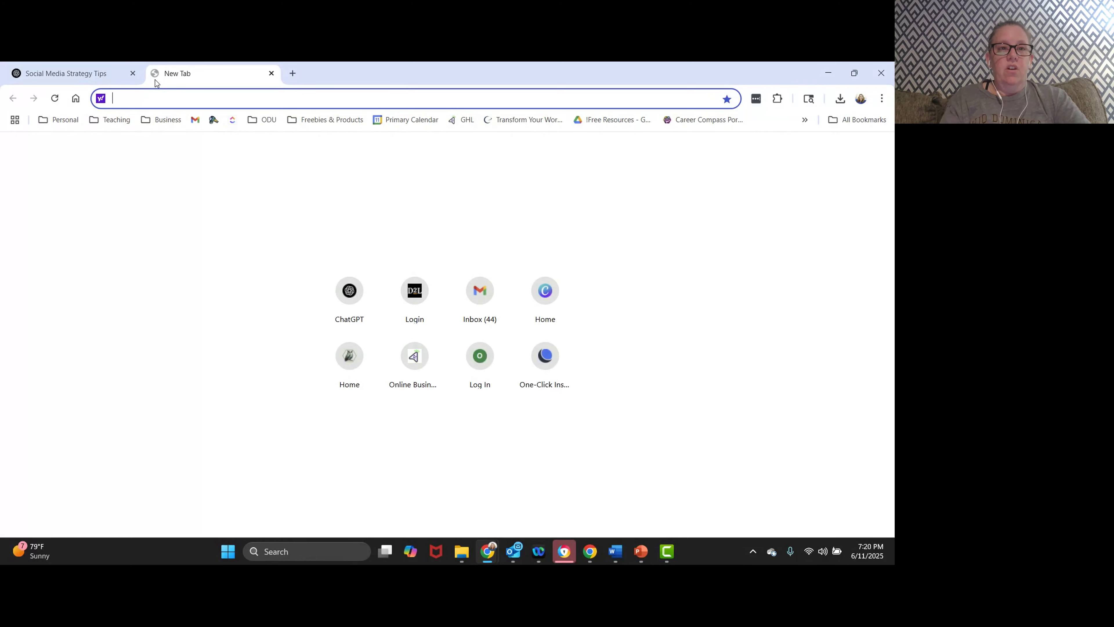
pyautogui.write('goo')
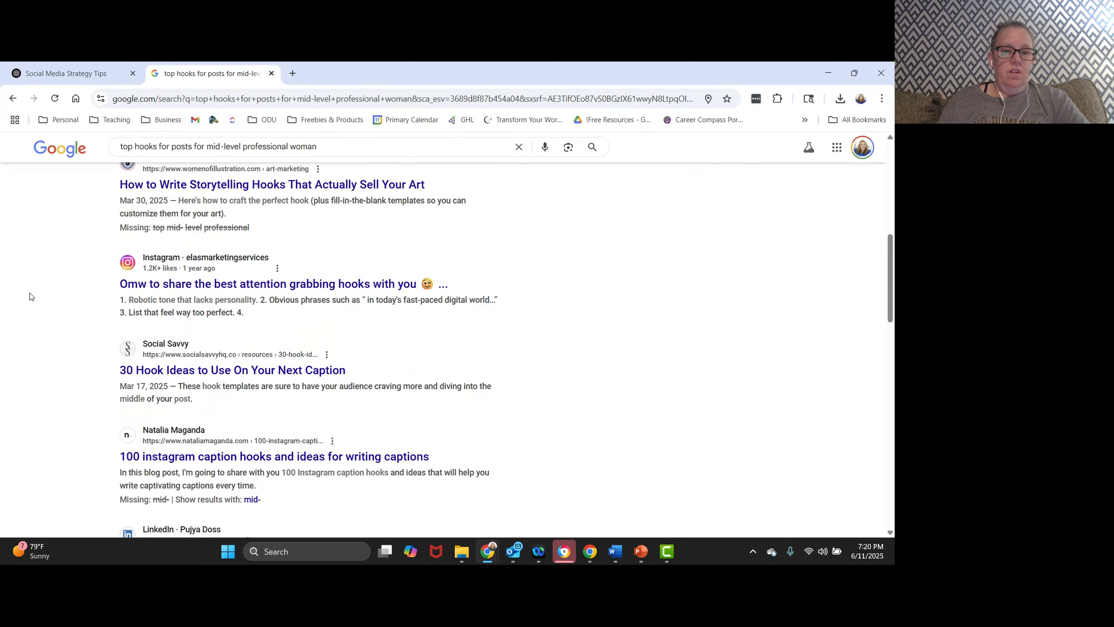
pyautogui.scroll(4, 49, 303)
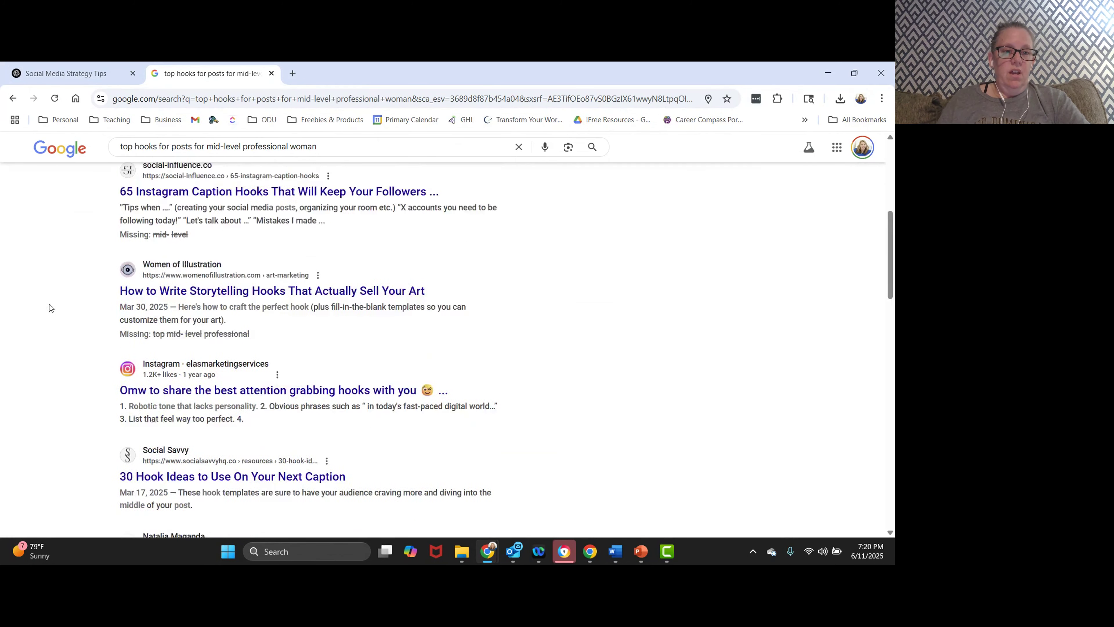
pyautogui.scroll(3, 61, 294)
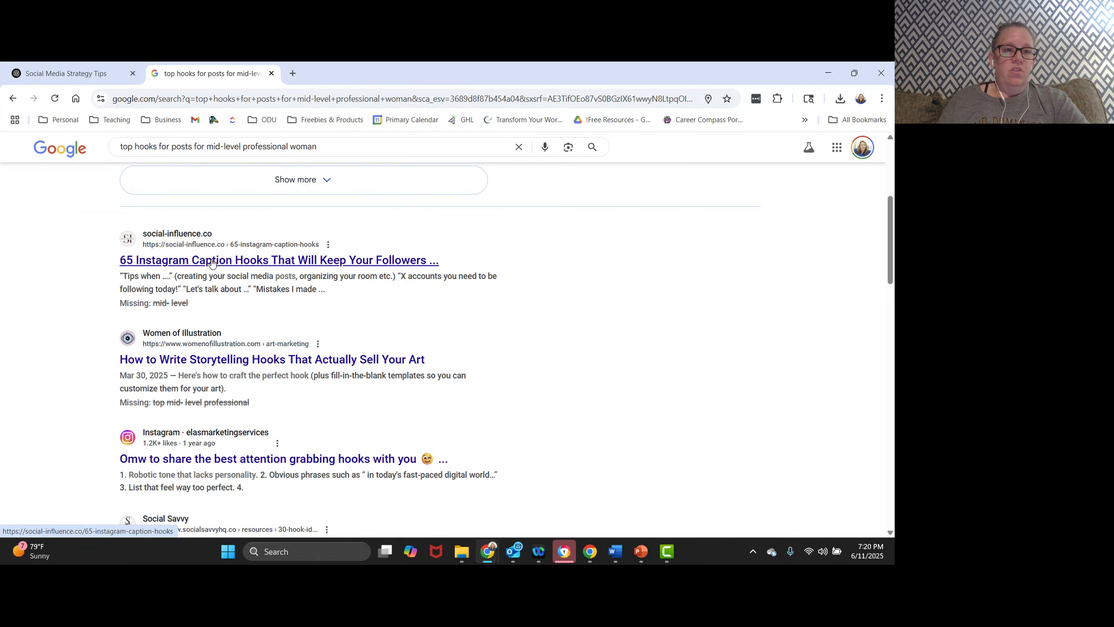
pyautogui.click(211, 262)
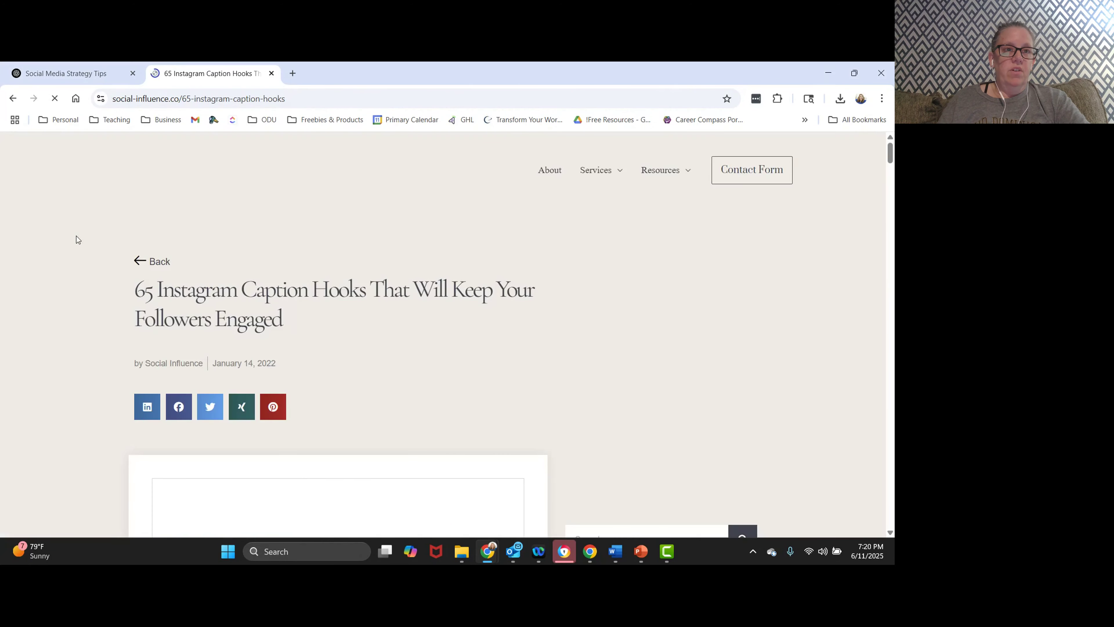
# Examine the article's list of suggested Instagram caption hooks.
pyautogui.scroll(-15, 77, 235)
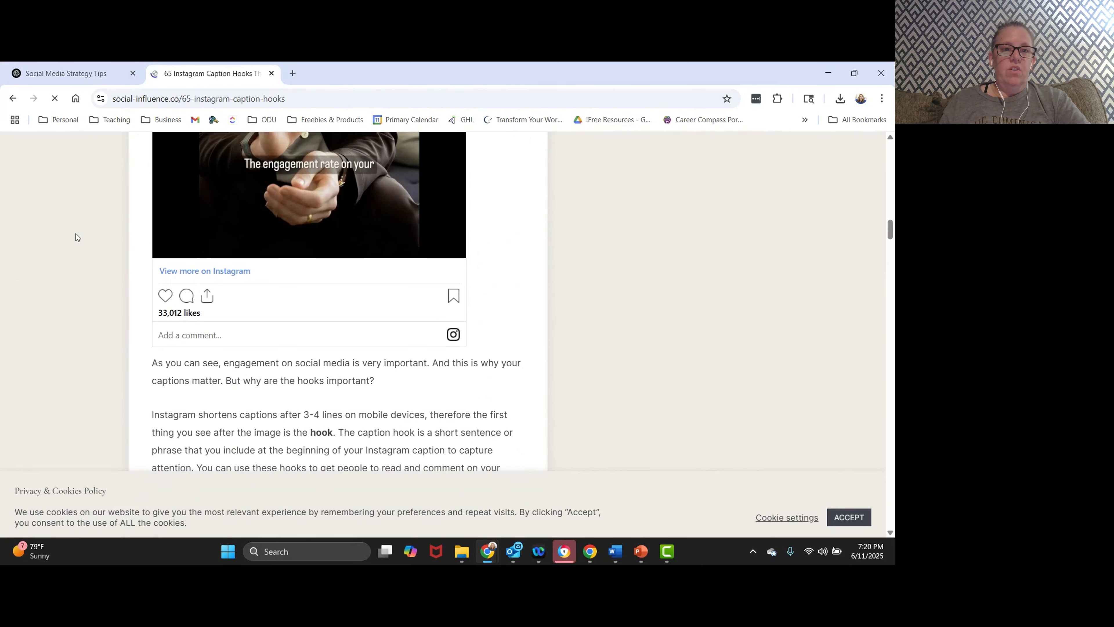
pyautogui.scroll(-5, 76, 237)
pyautogui.scroll(-10, 76, 233)
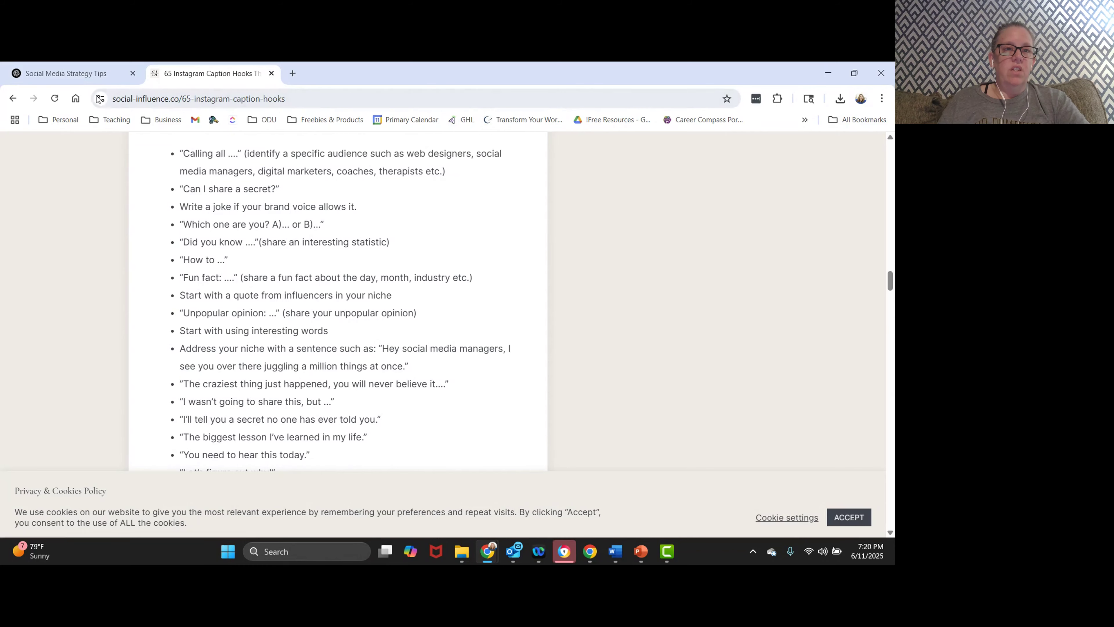
# Return to the ChatGPT conversation, retry the request for 10 initial post lines, and review the suggested first lines.
pyautogui.click(84, 79)
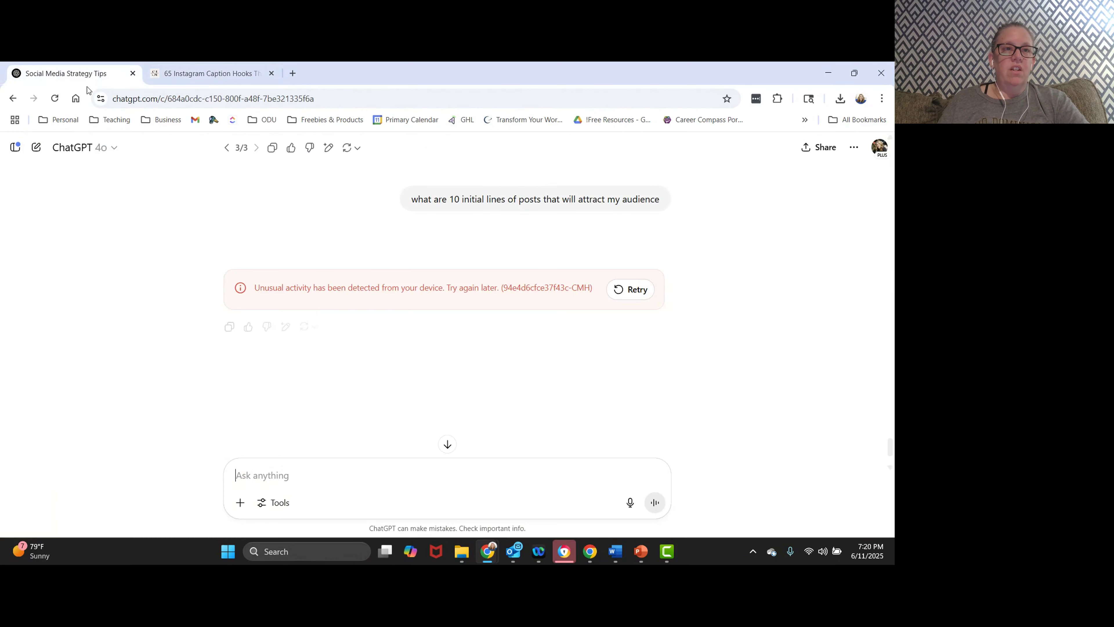
pyautogui.click(622, 297)
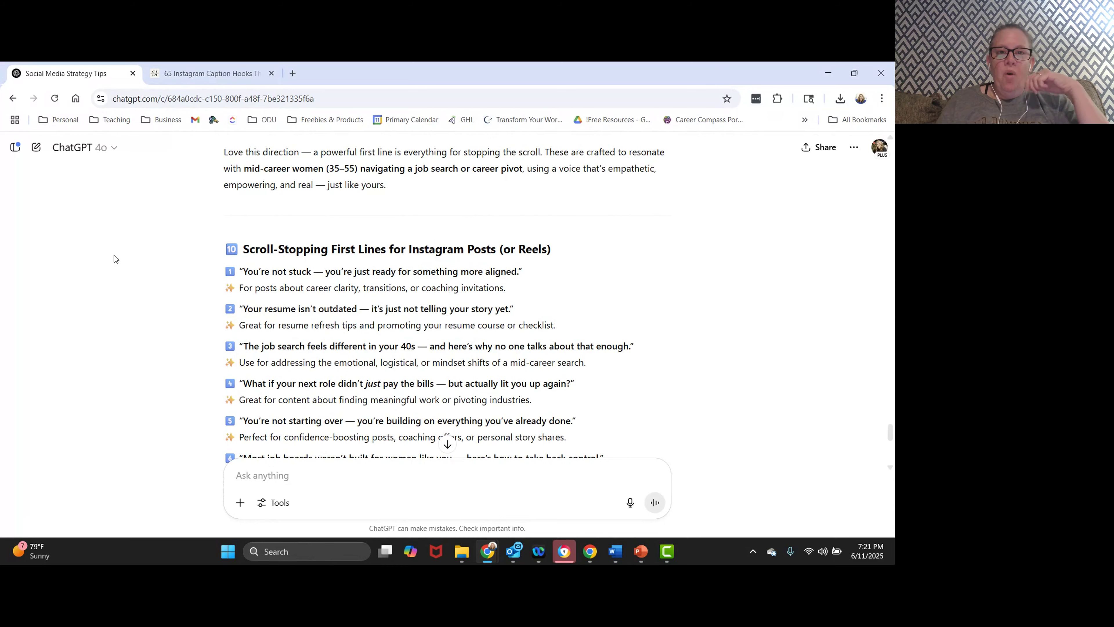
pyautogui.scroll(-1, 114, 258)
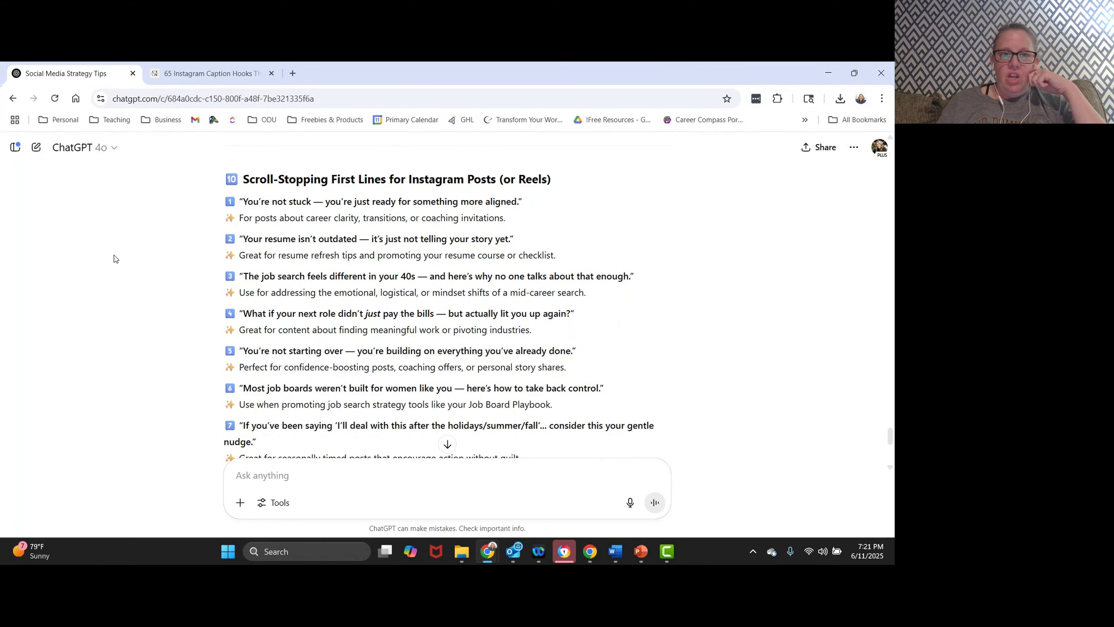
pyautogui.scroll(-1, 114, 258)
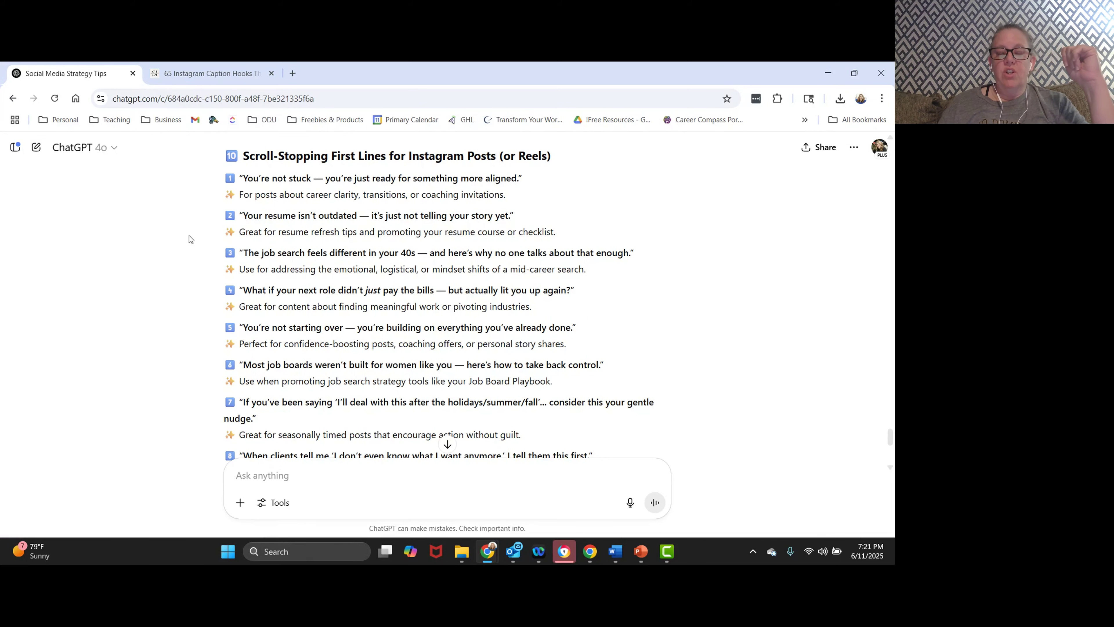
pyautogui.scroll(1, 183, 244)
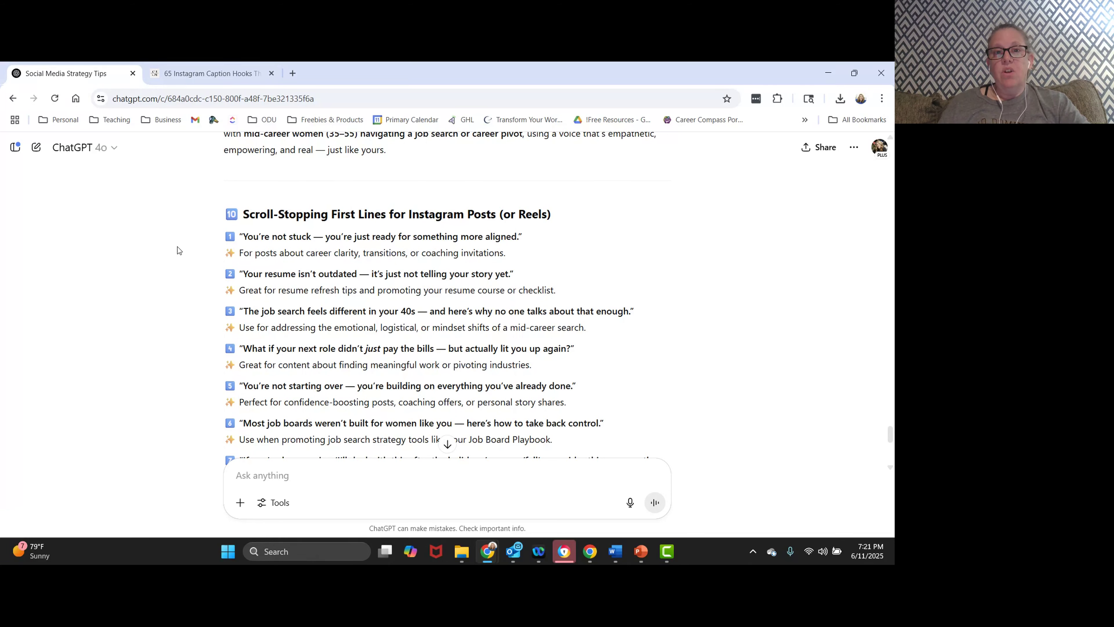
pyautogui.scroll(-2, 186, 264)
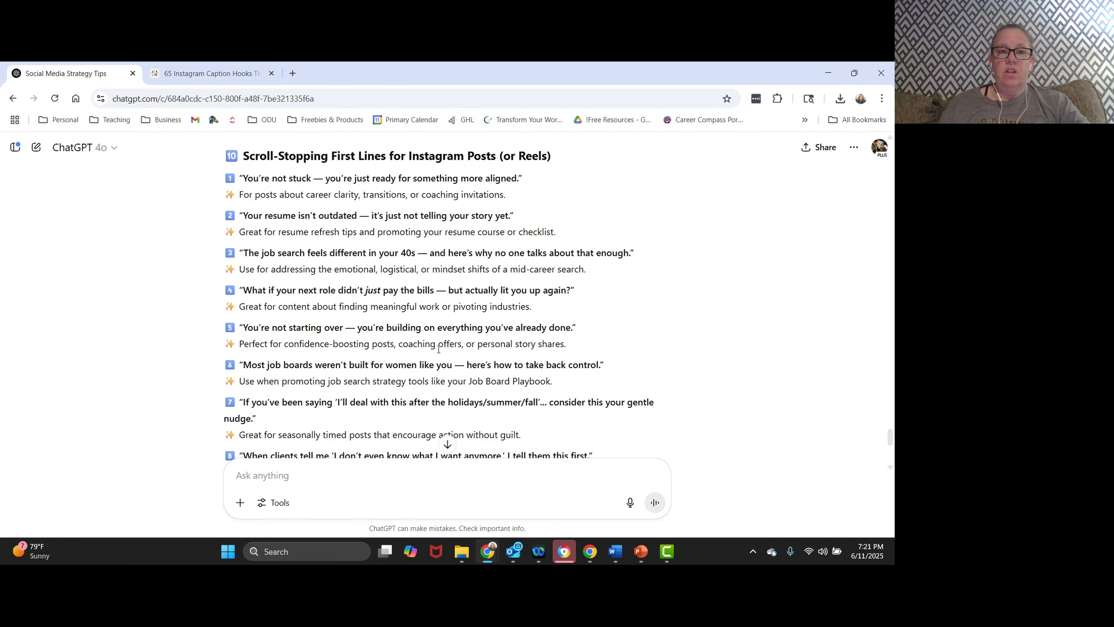
pyautogui.scroll(-4, 140, 279)
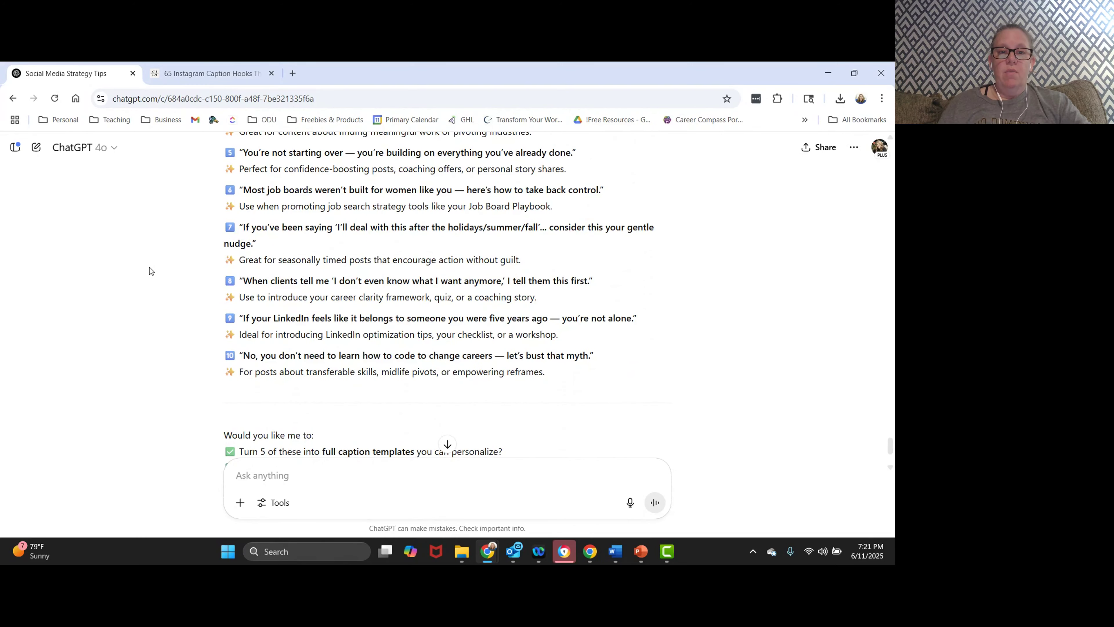
pyautogui.scroll(5, 150, 268)
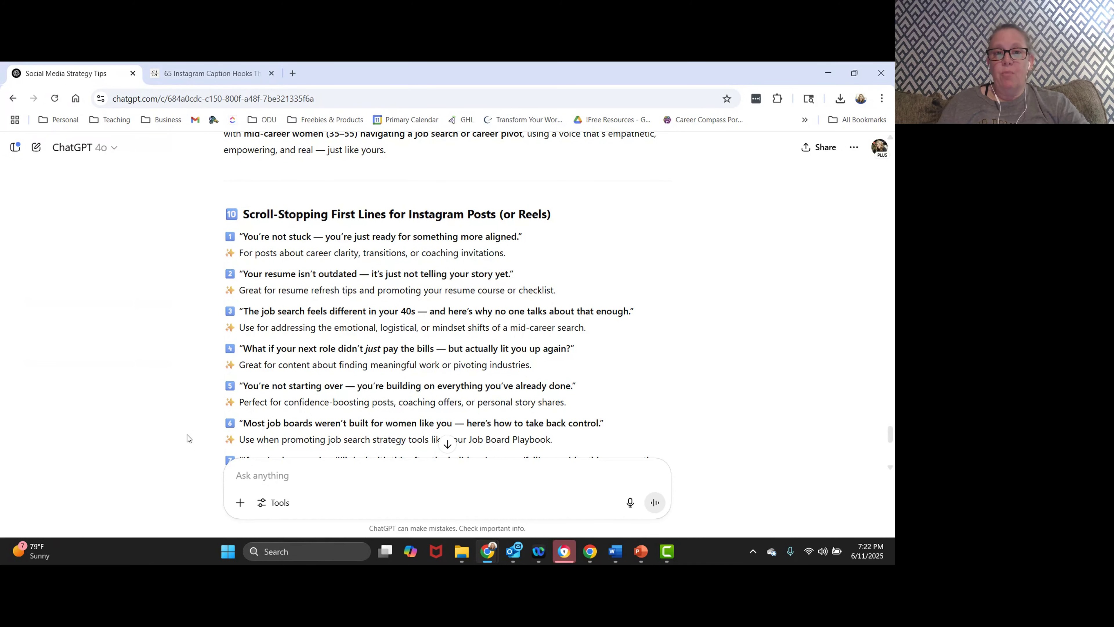
pyautogui.scroll(-3, 154, 241)
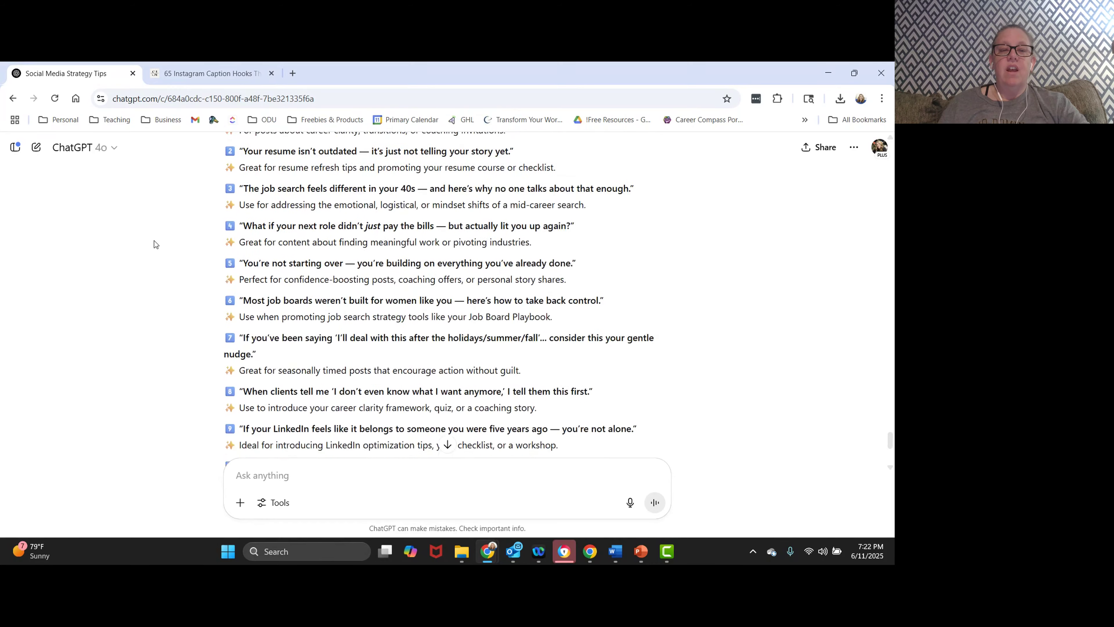
# Open LinkedIn in a new browser tab alongside the ChatGPT conversation and the caption hooks article.
pyautogui.click(293, 73)
pyautogui.write('linke')
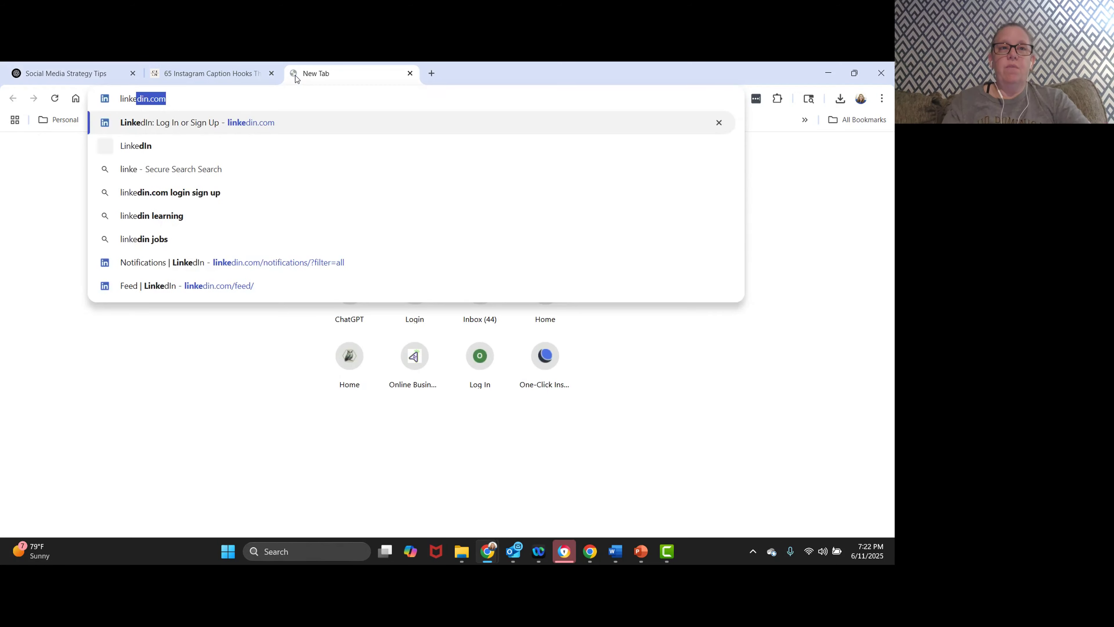
pyautogui.press('Return')
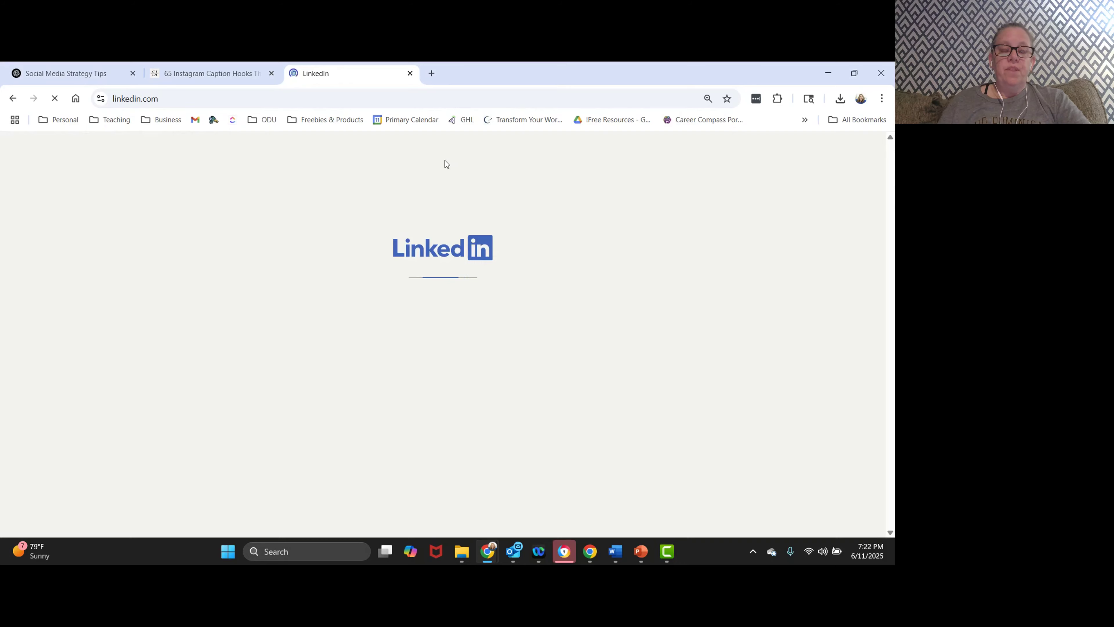
# Search LinkedIn for the hashtag #womeninbusiness and limit the results to posts.
pyautogui.click(235, 148)
pyautogui.write('#prof')
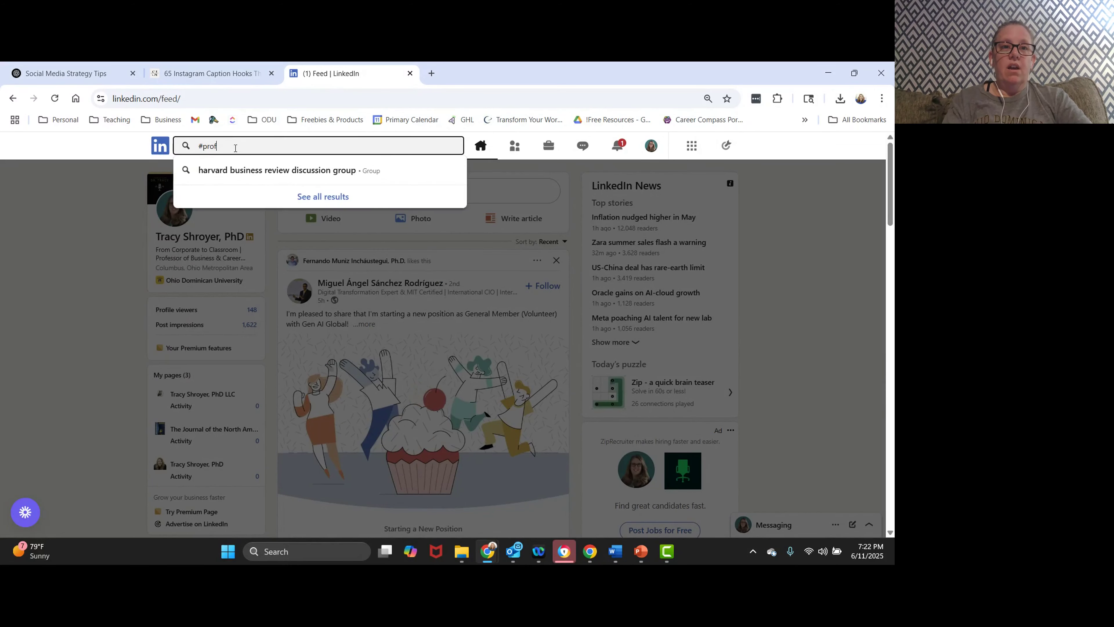
pyautogui.write('essional')
pyautogui.hotkey('ctrl', 'a')
pyautogui.write('#')
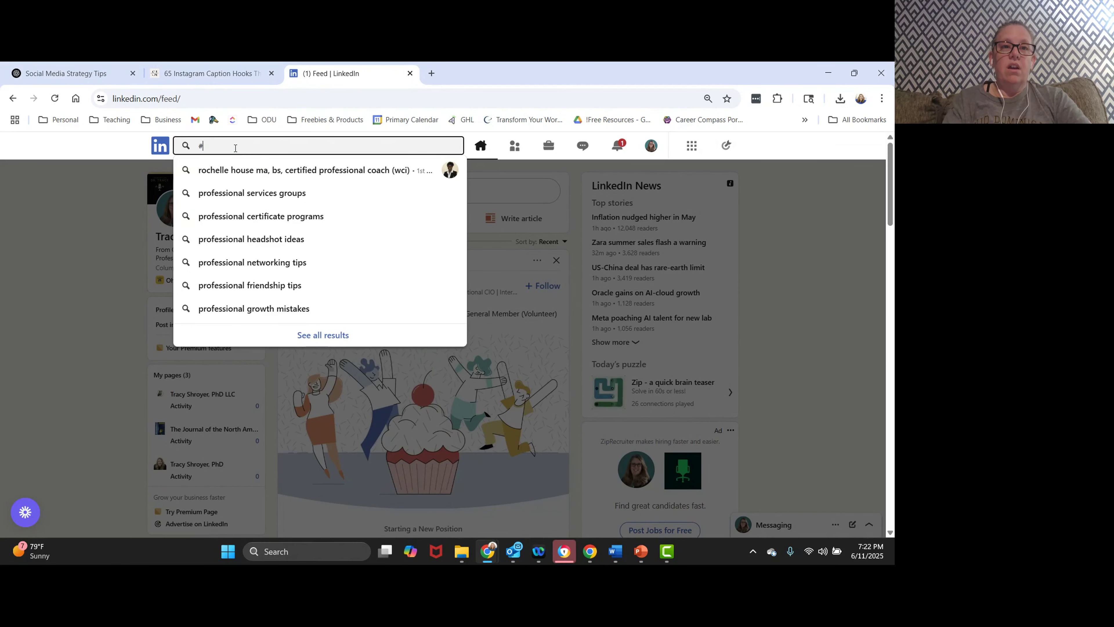
pyautogui.write('womenin')
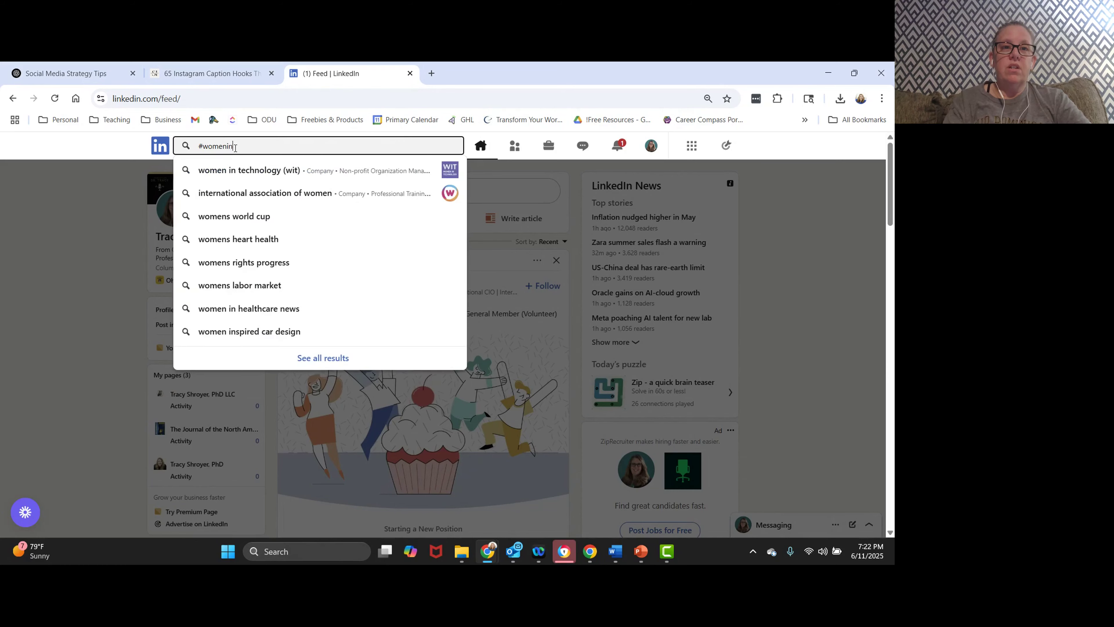
pyautogui.write('business')
pyautogui.press('Return')
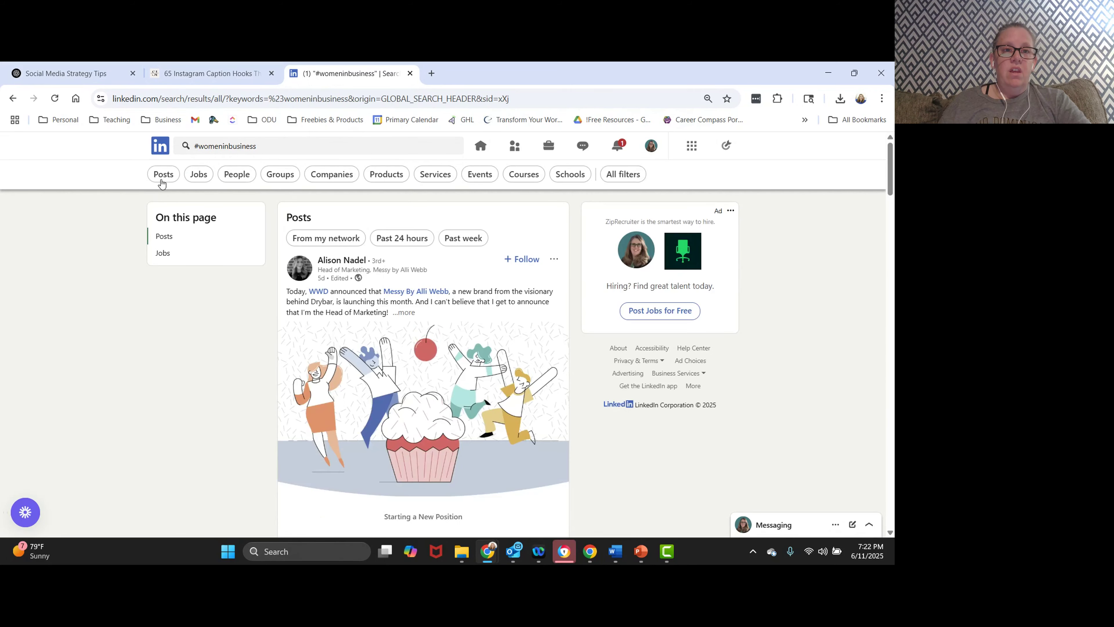
pyautogui.click(178, 173)
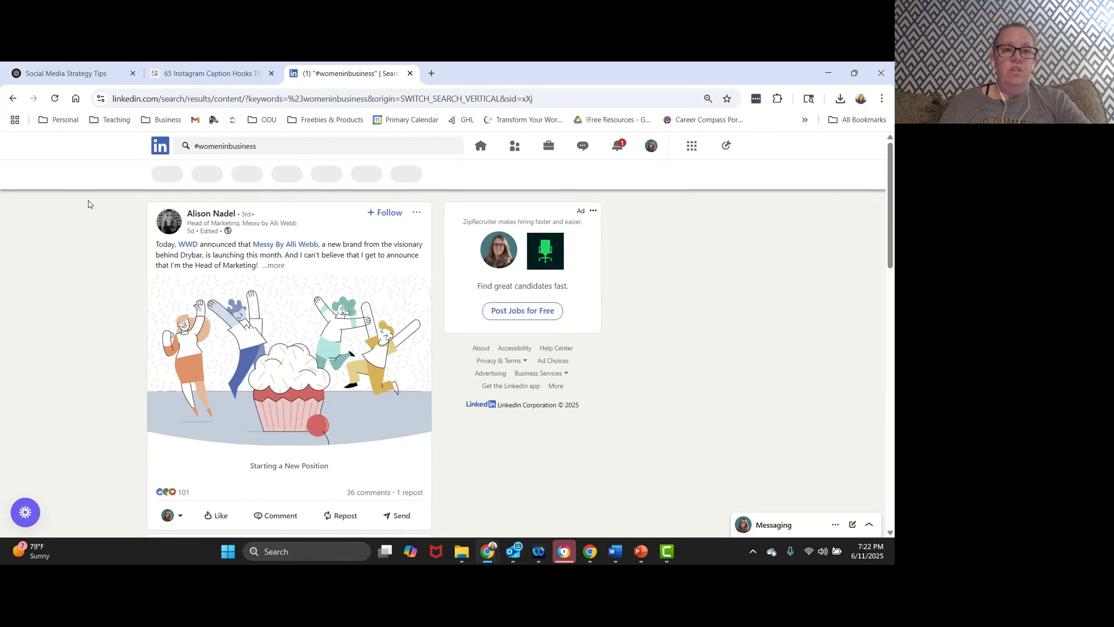
# Examine the opening lines of the LinkedIn posts found under #womeninbusiness.
pyautogui.scroll(-5, 87, 215)
pyautogui.scroll(-6, 86, 225)
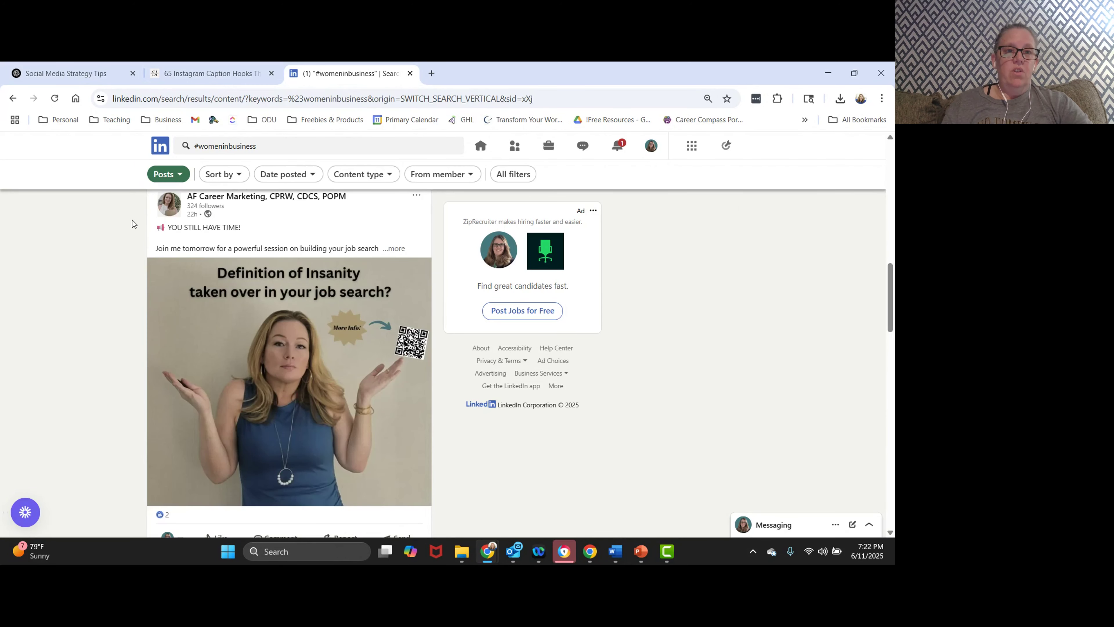
pyautogui.scroll(-8, 132, 220)
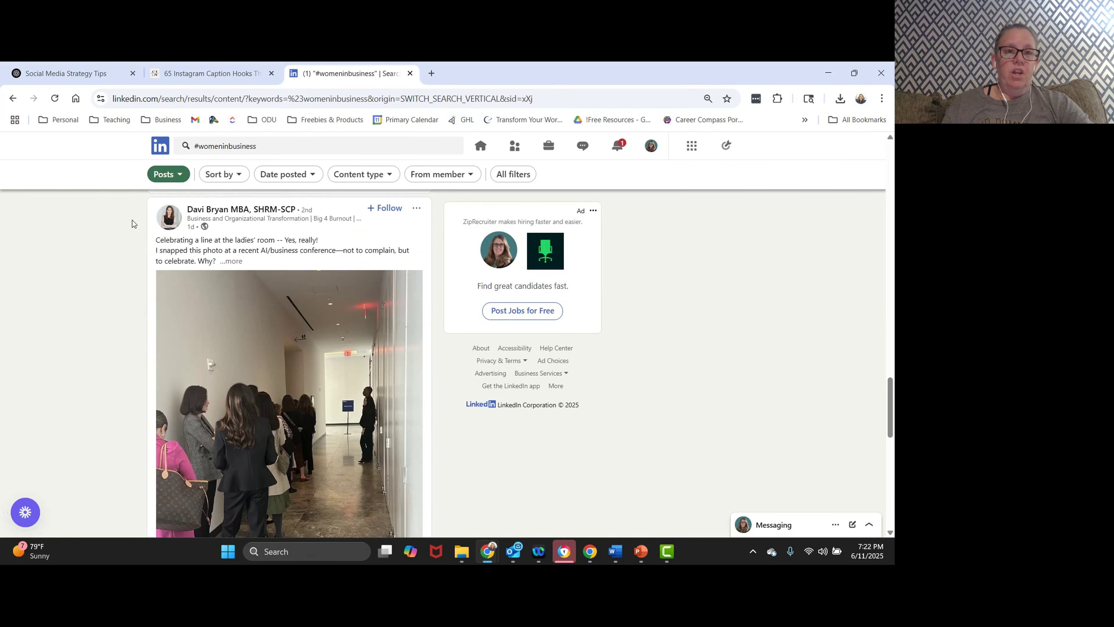
pyautogui.scroll(-10, 132, 220)
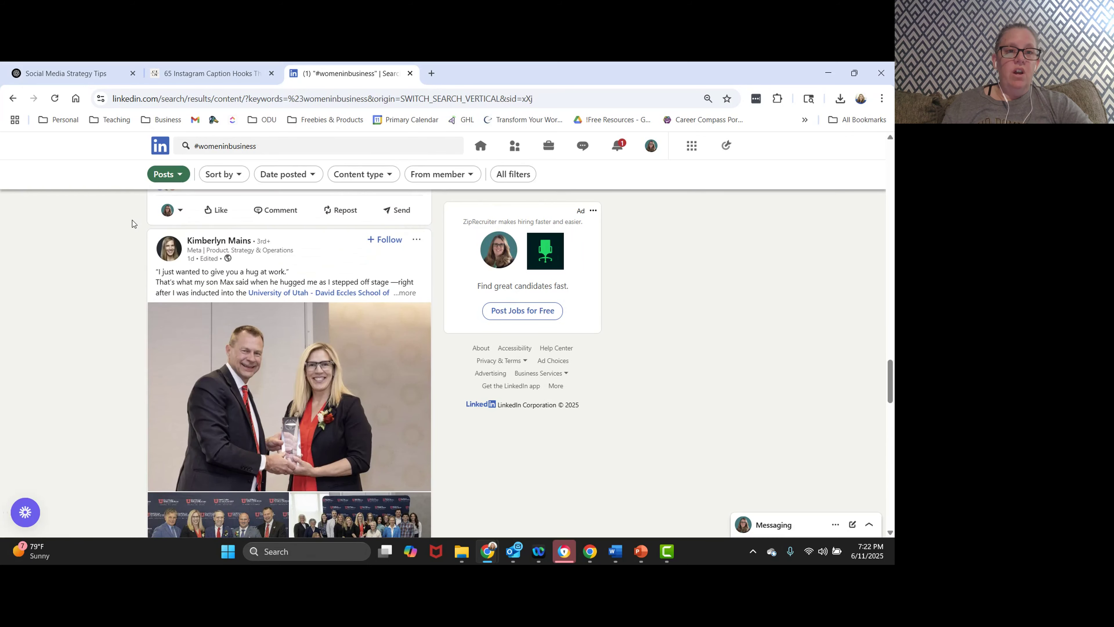
pyautogui.scroll(-8, 133, 220)
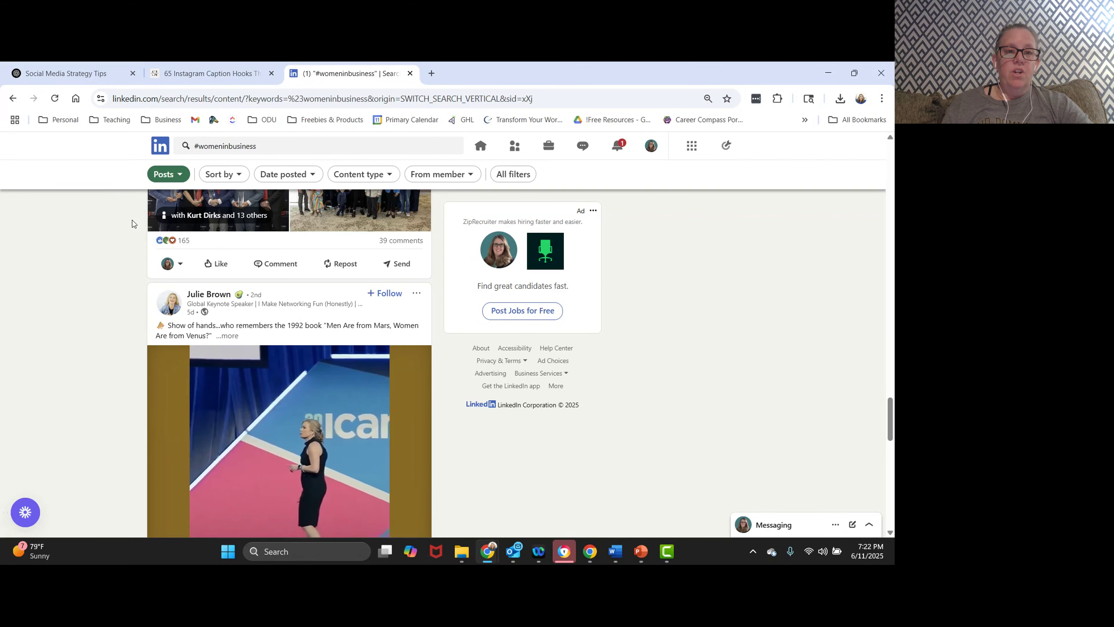
pyautogui.scroll(-5, 133, 220)
pyautogui.scroll(-5, 133, 221)
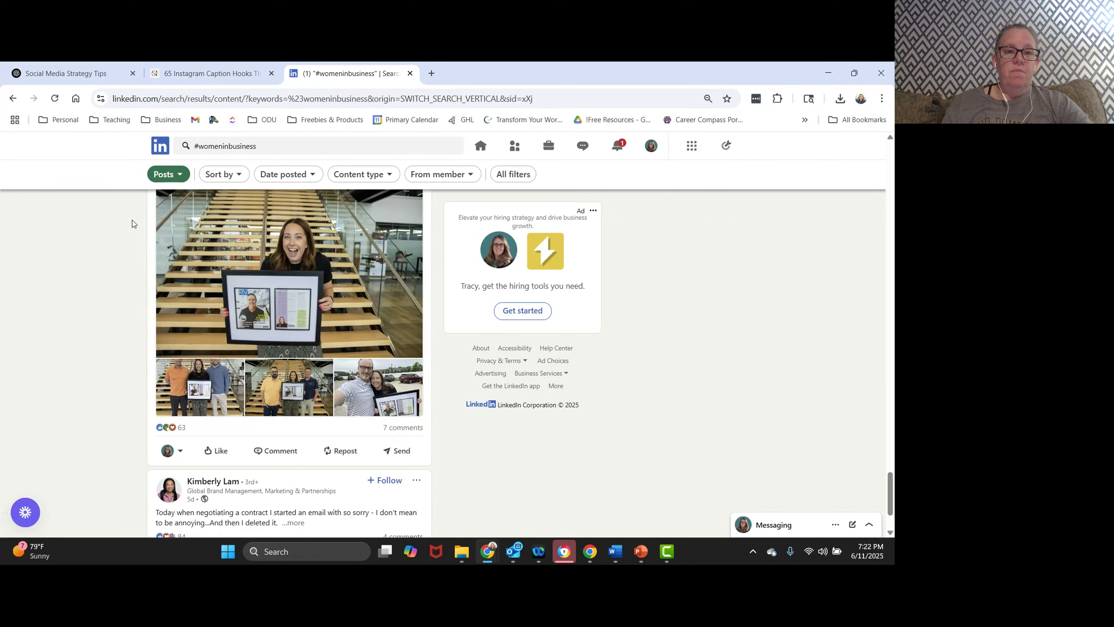
pyautogui.scroll(-5, 133, 220)
pyautogui.scroll(-5, 133, 220)
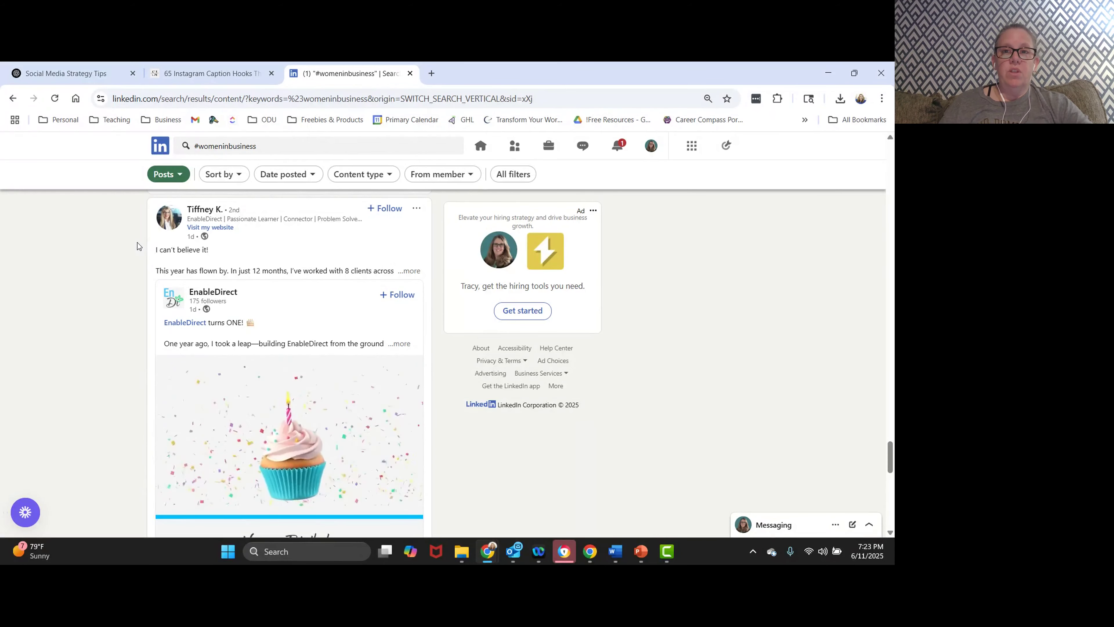
# Return to the ChatGPT conversation and review the suggested first lines, posting cadence and sample captions in its earlier answers.
pyautogui.click(196, 70)
pyautogui.click(86, 67)
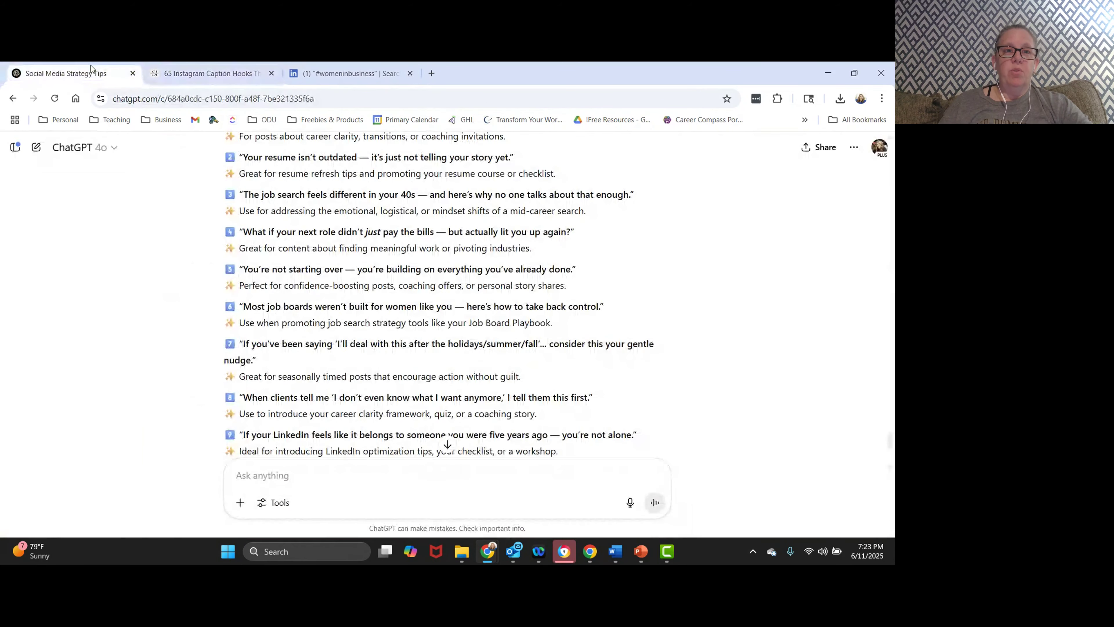
pyautogui.scroll(3, 418, 226)
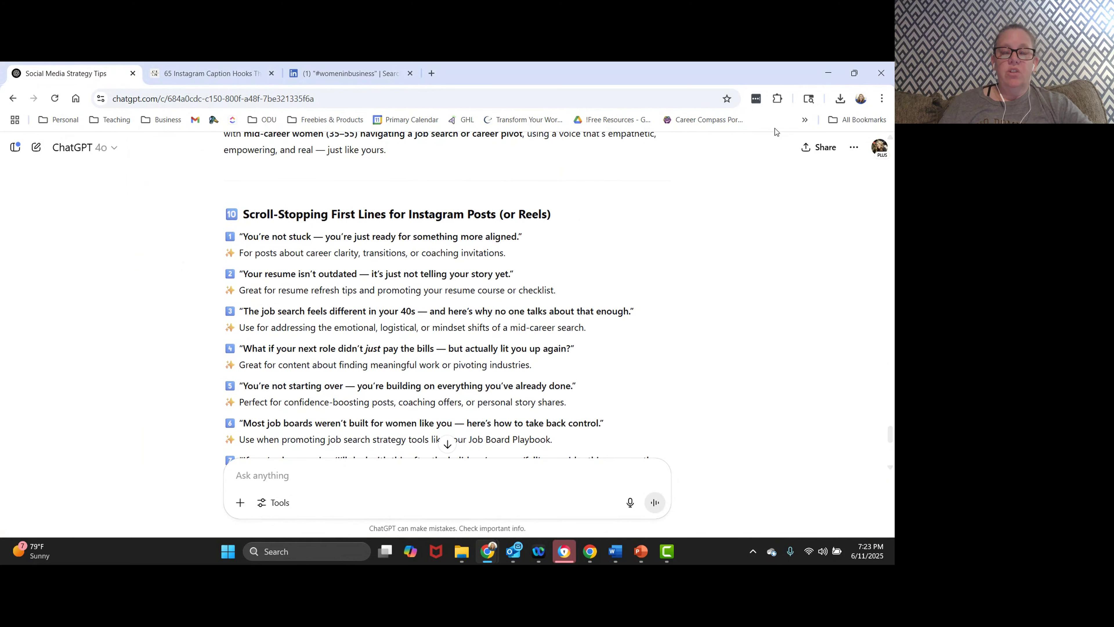
pyautogui.scroll(10, 351, 295)
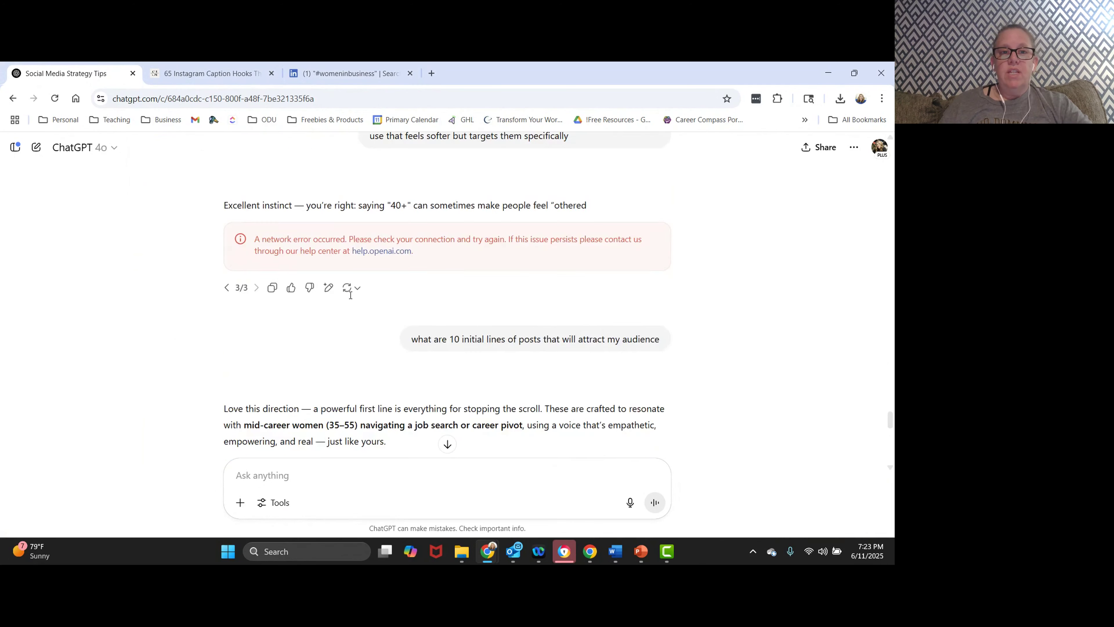
pyautogui.scroll(8, 350, 295)
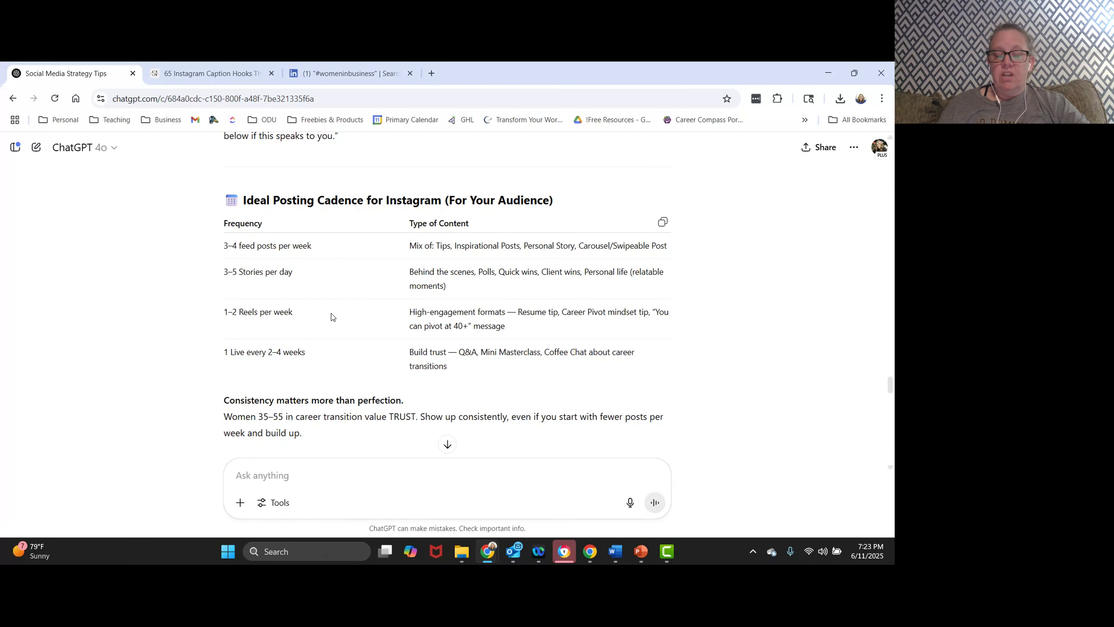
pyautogui.scroll(10, 331, 317)
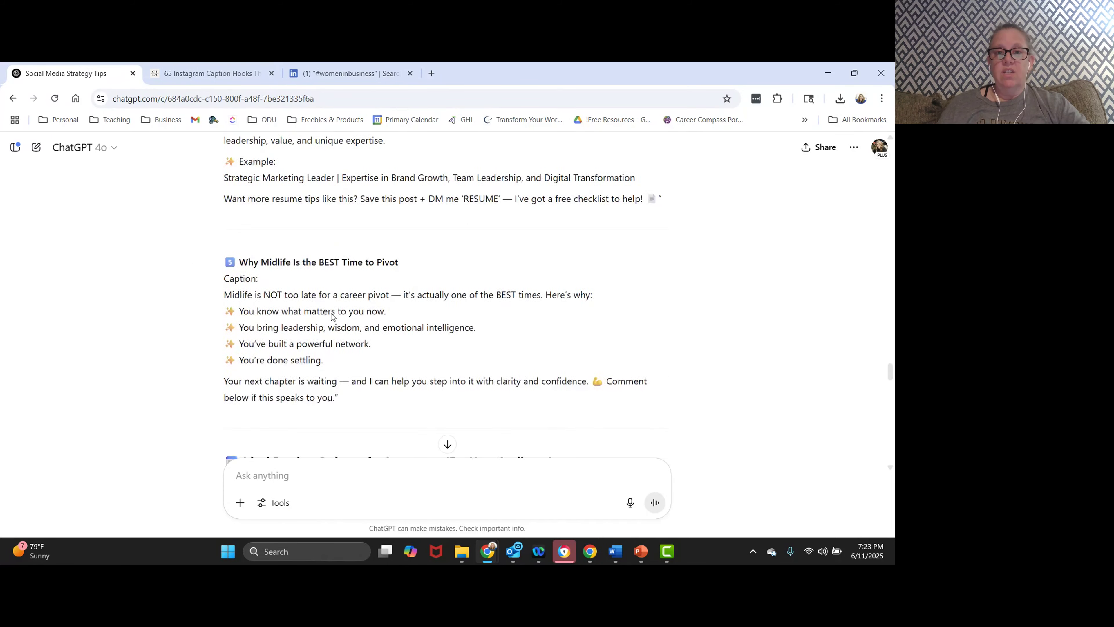